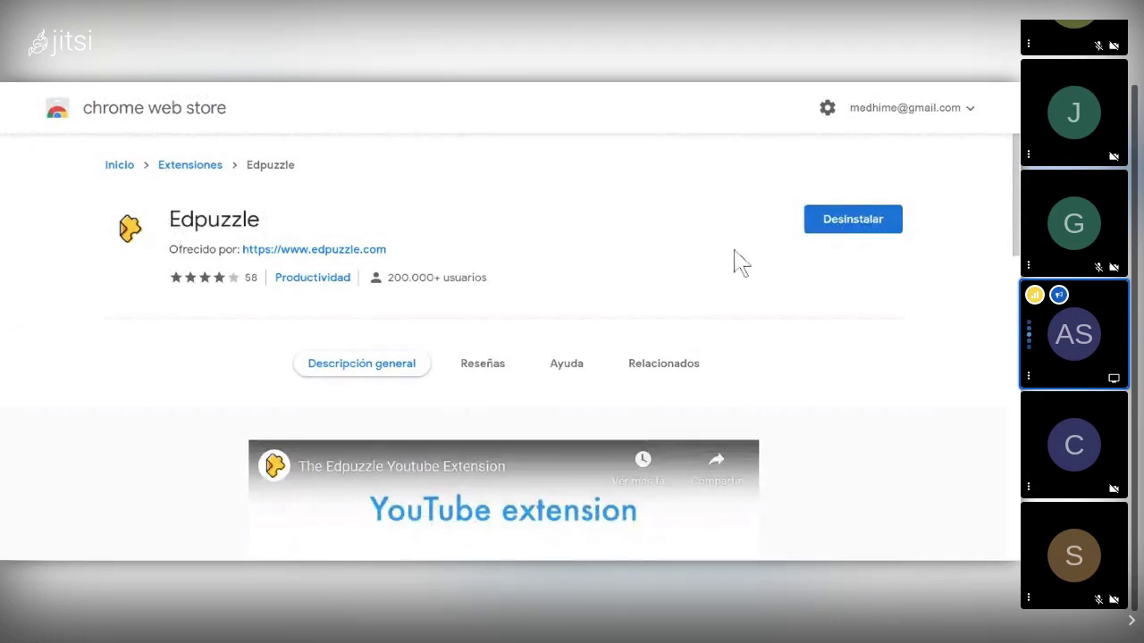
Step: Unpin the Edpuzzle extension from the browser's extension bar and pin it again
{"action": "key", "text": "alt+Tab"}
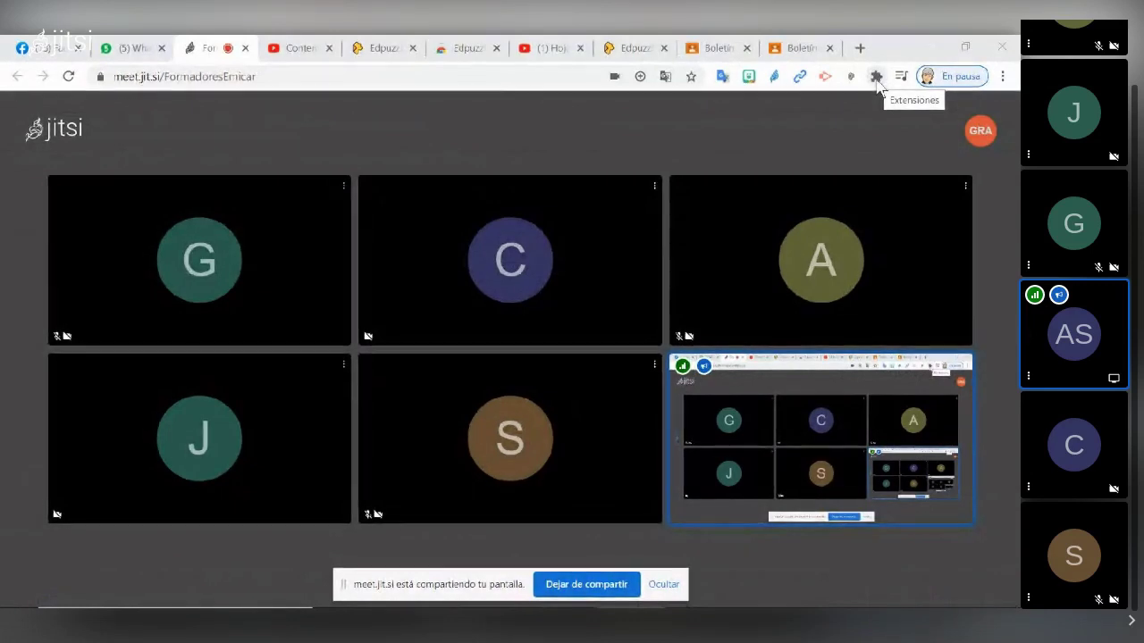
{"action": "left_click", "coordinate": [876, 78]}
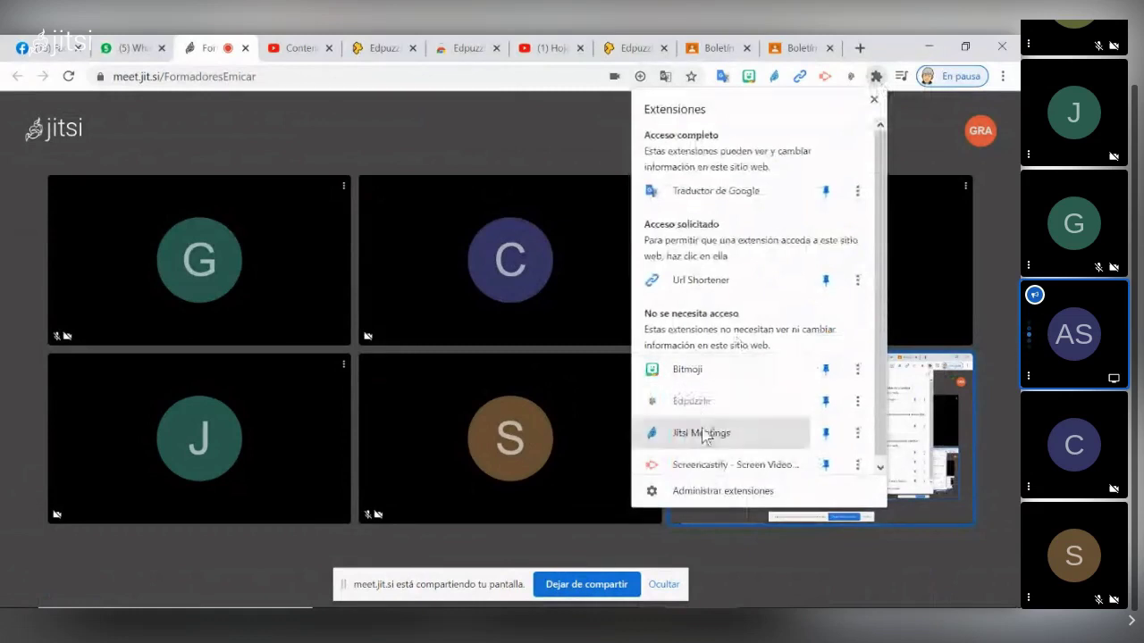
{"action": "scroll", "coordinate": [737, 473], "scroll_direction": "down", "scroll_amount": 1}
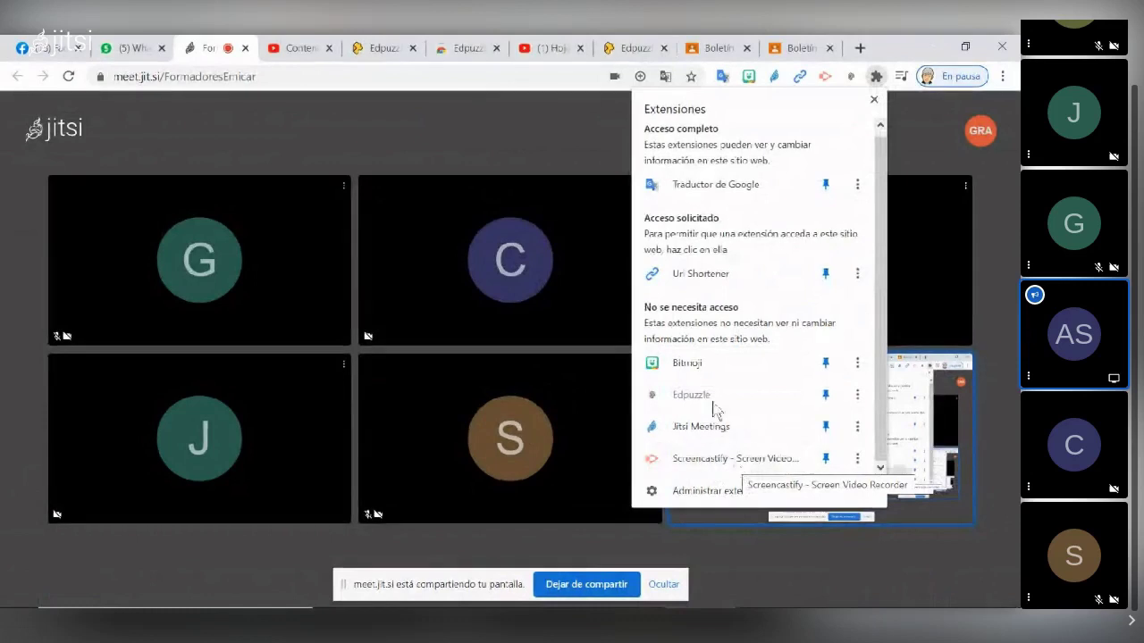
{"action": "left_click", "coordinate": [825, 396]}
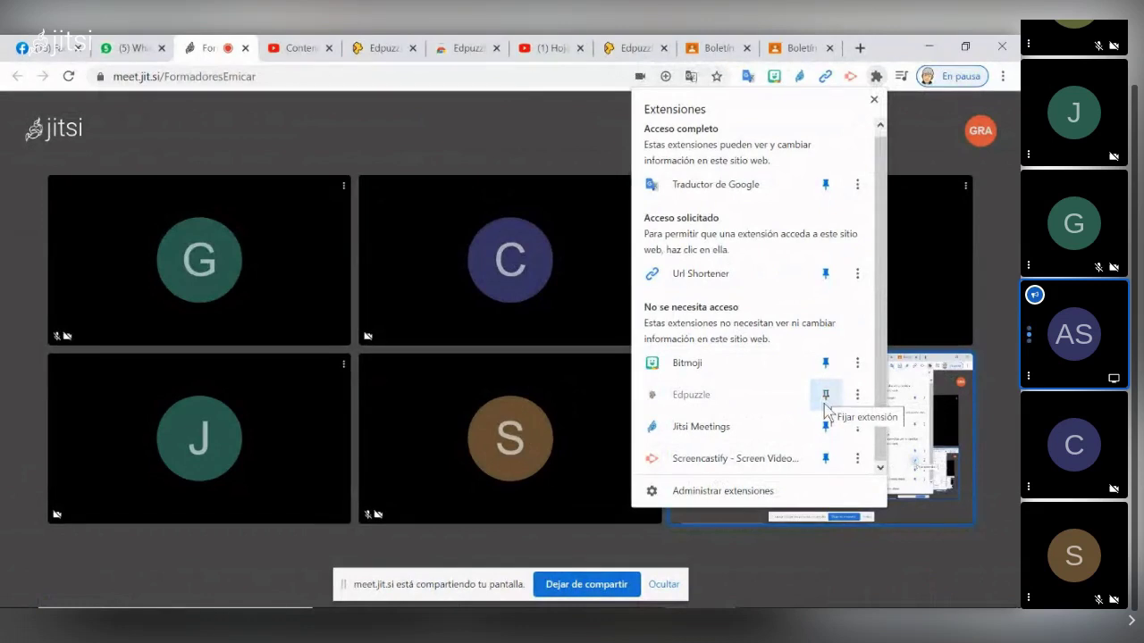
{"action": "left_click", "coordinate": [826, 398]}
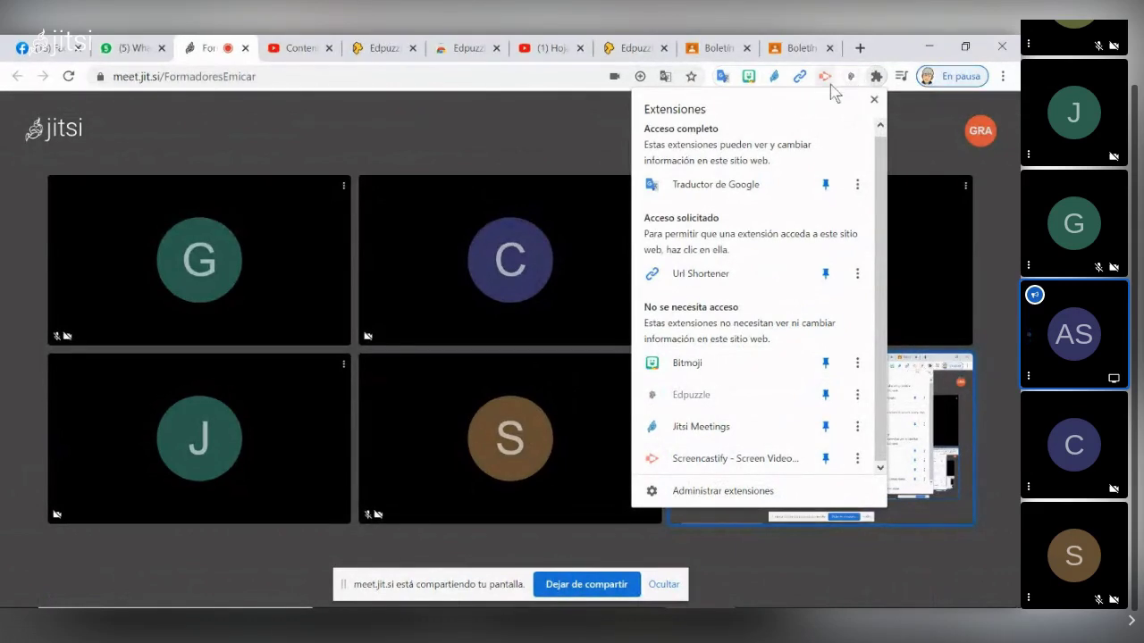
Step: Switch to the "Hoja de Vida" video on YouTube and open it for editing in Edpuzzle
{"action": "key", "text": "alt+Tab"}
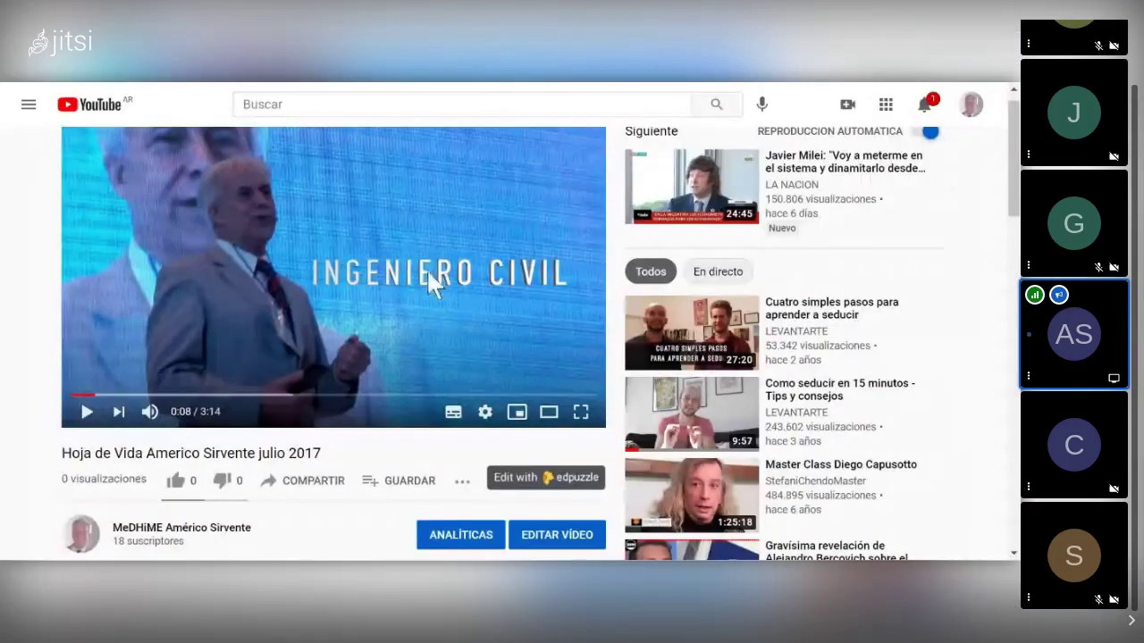
{"action": "scroll", "coordinate": [428, 273], "scroll_direction": "down", "scroll_amount": 2}
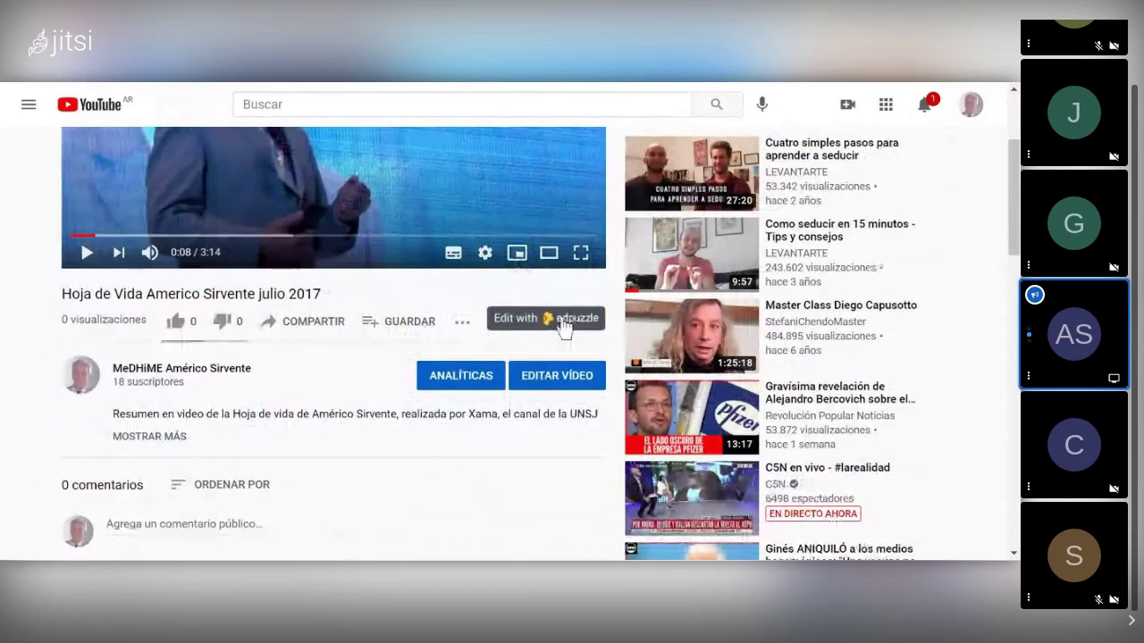
{"action": "scroll", "coordinate": [414, 225], "scroll_direction": "up", "scroll_amount": 3}
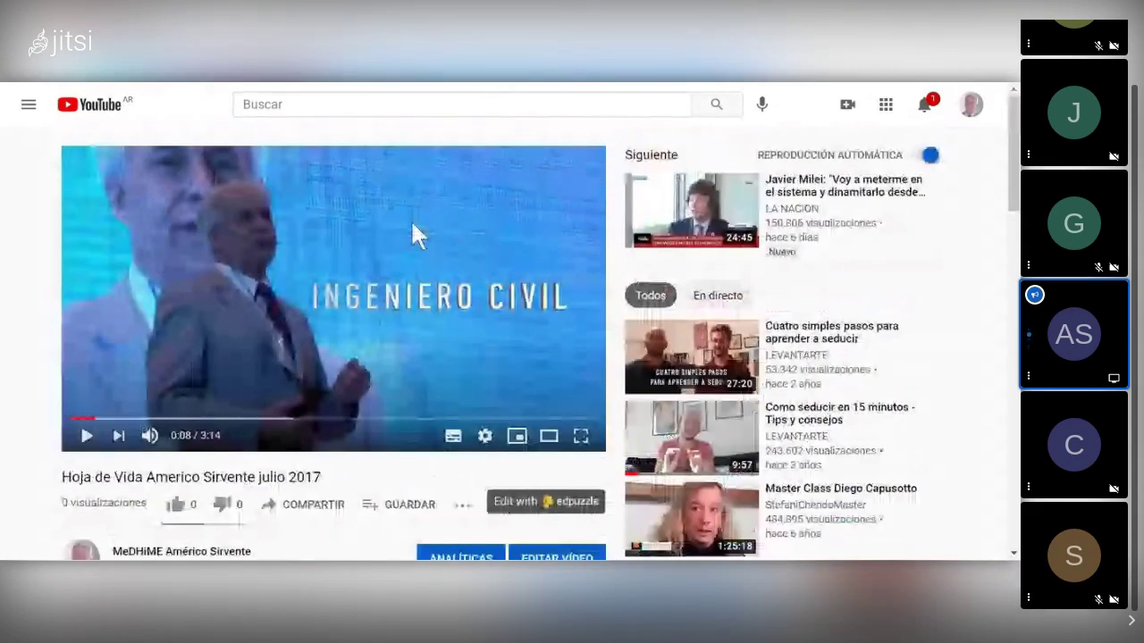
{"action": "scroll", "coordinate": [412, 226], "scroll_direction": "down", "scroll_amount": 3}
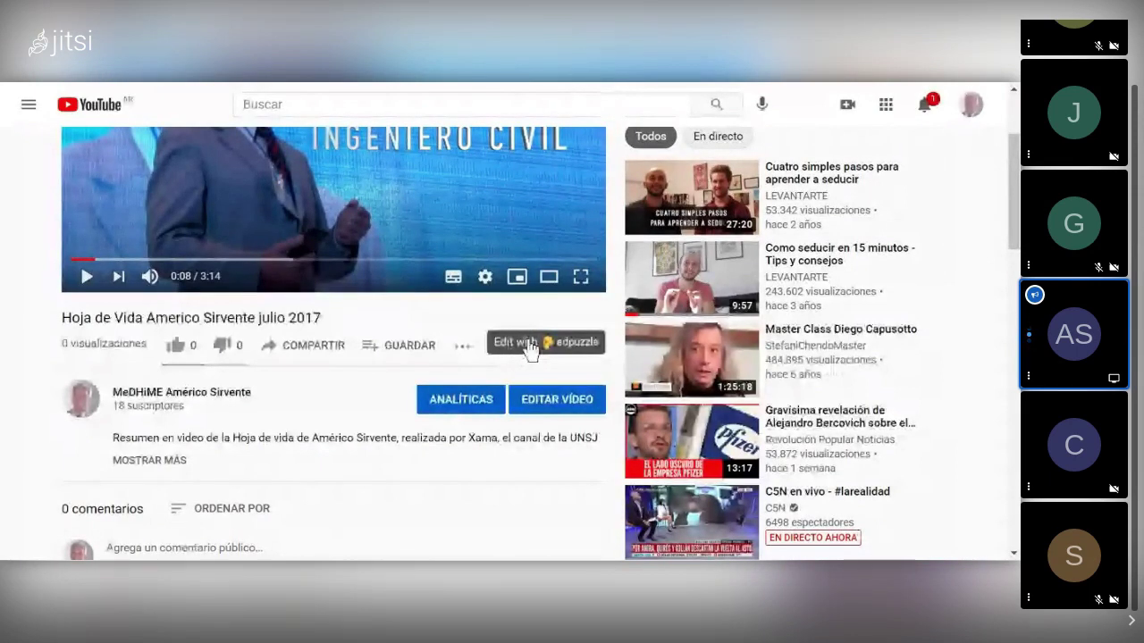
{"action": "scroll", "coordinate": [530, 348], "scroll_direction": "up", "scroll_amount": 3}
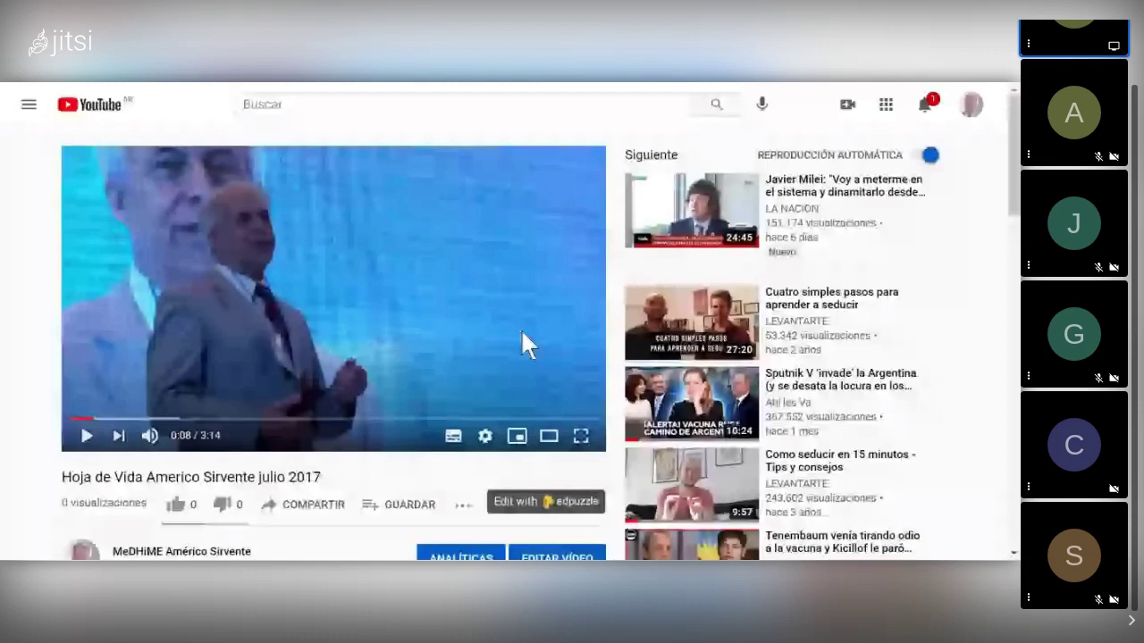
{"action": "left_click", "coordinate": [519, 502]}
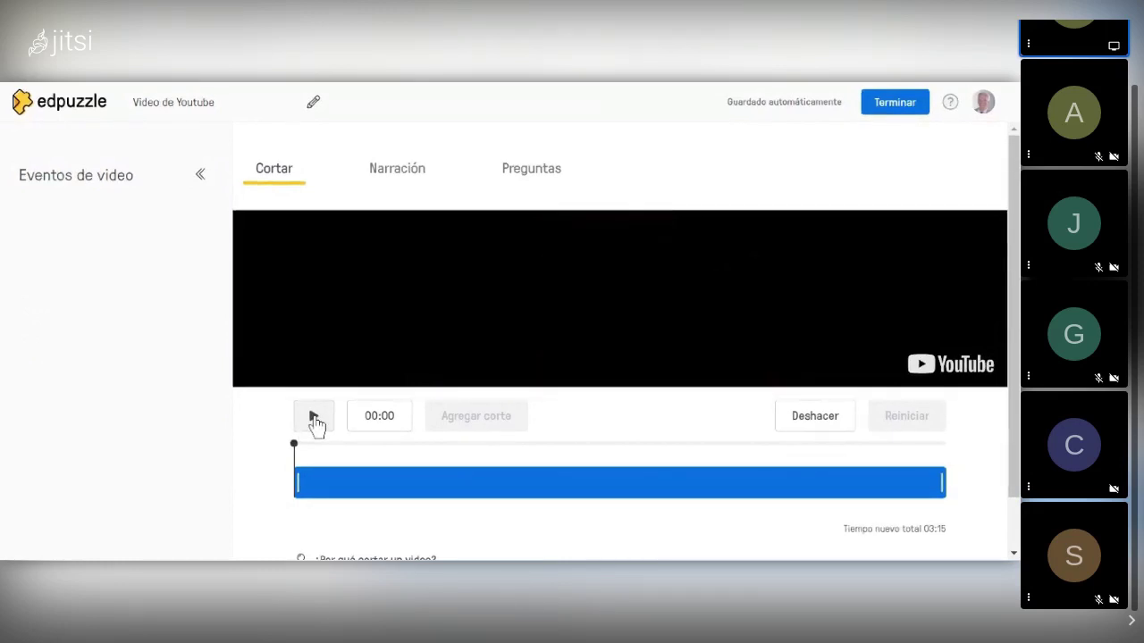
Step: Play the video up to 00:20 and start a multiple-choice question there with the text "mique trabajo"
{"action": "left_click", "coordinate": [314, 417]}
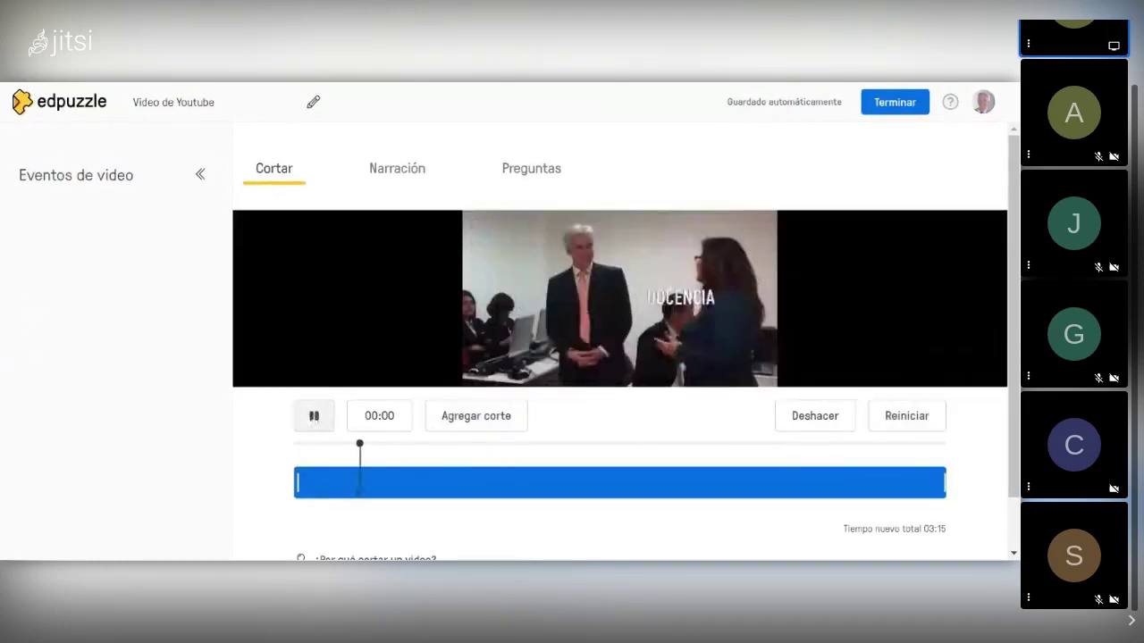
{"action": "left_click", "coordinate": [314, 417]}
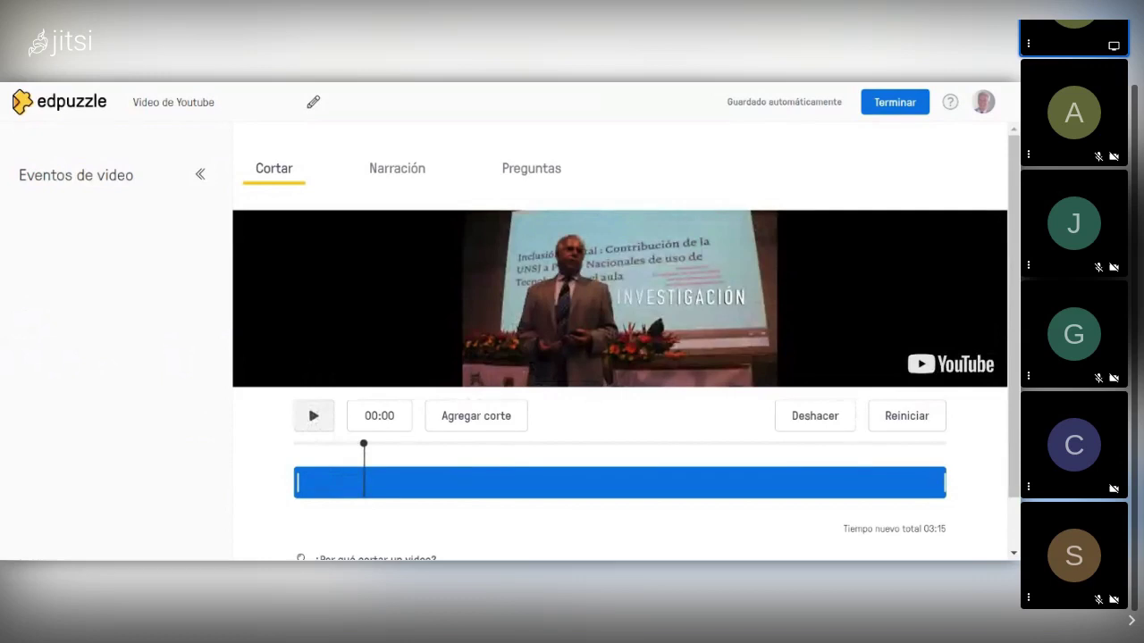
{"action": "left_click", "coordinate": [521, 185]}
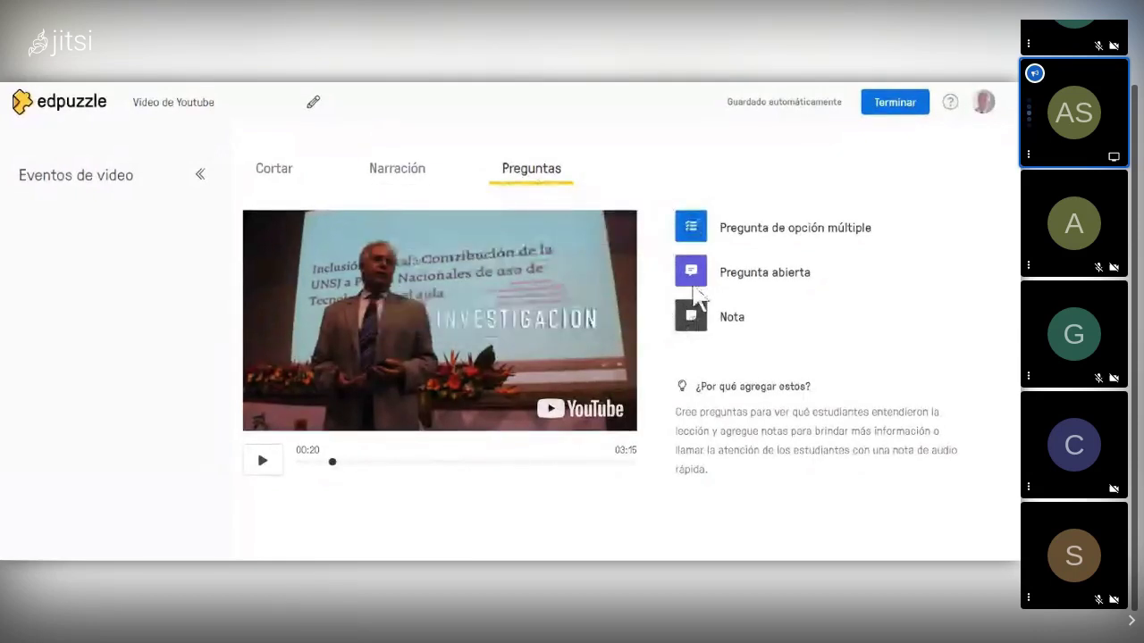
{"action": "left_click", "coordinate": [691, 230]}
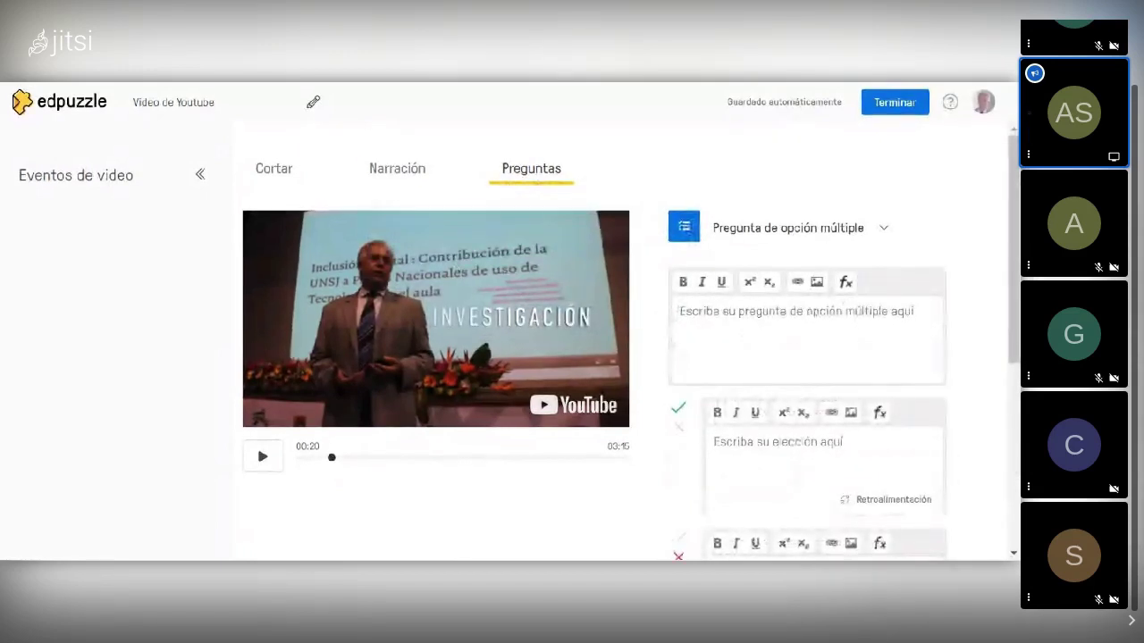
{"action": "type", "text": "mique trabajo"}
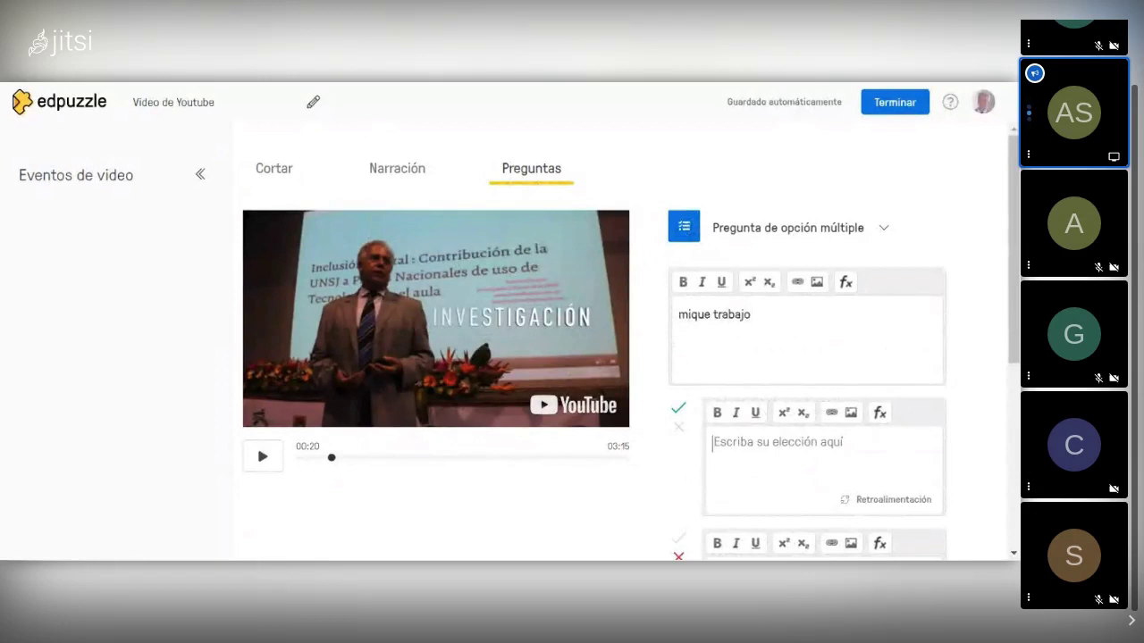
Step: Enter the answer choices "proyectos", marked as correct, and "admin pública", marked as incorrect
{"action": "type", "text": "proyectos"}
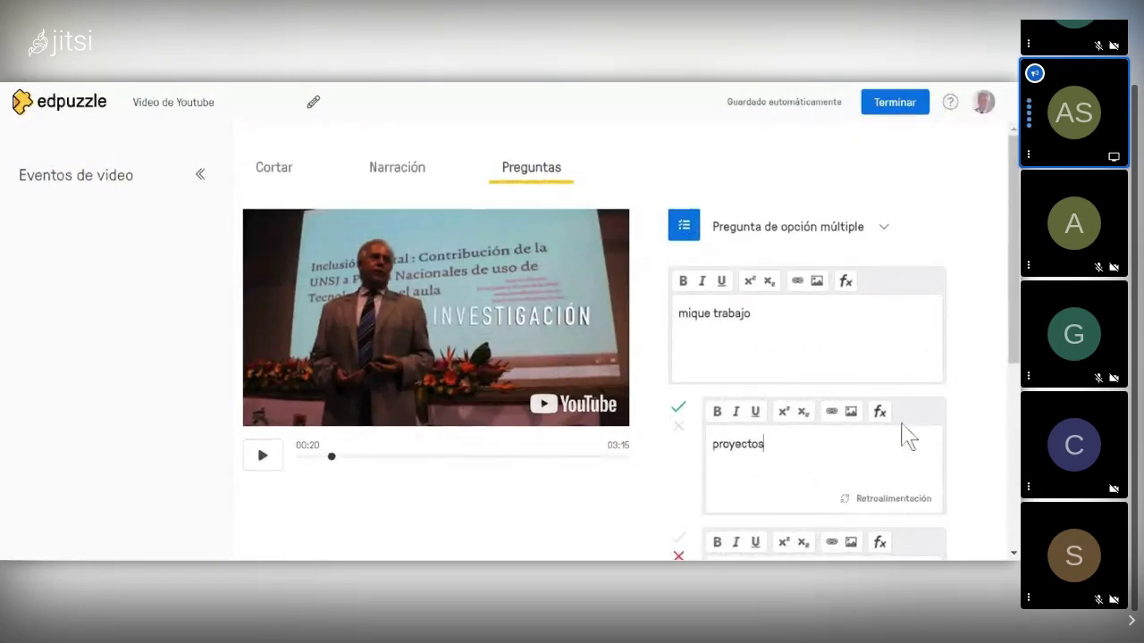
{"action": "scroll", "coordinate": [905, 429], "scroll_direction": "down", "scroll_amount": 2}
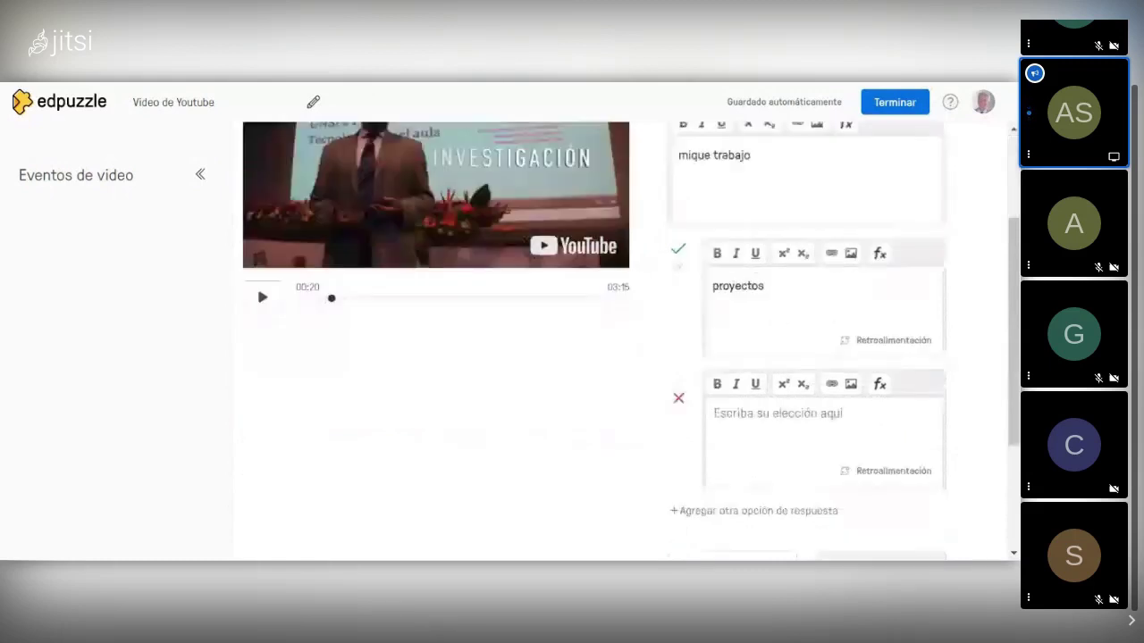
{"action": "key", "text": "Tab"}
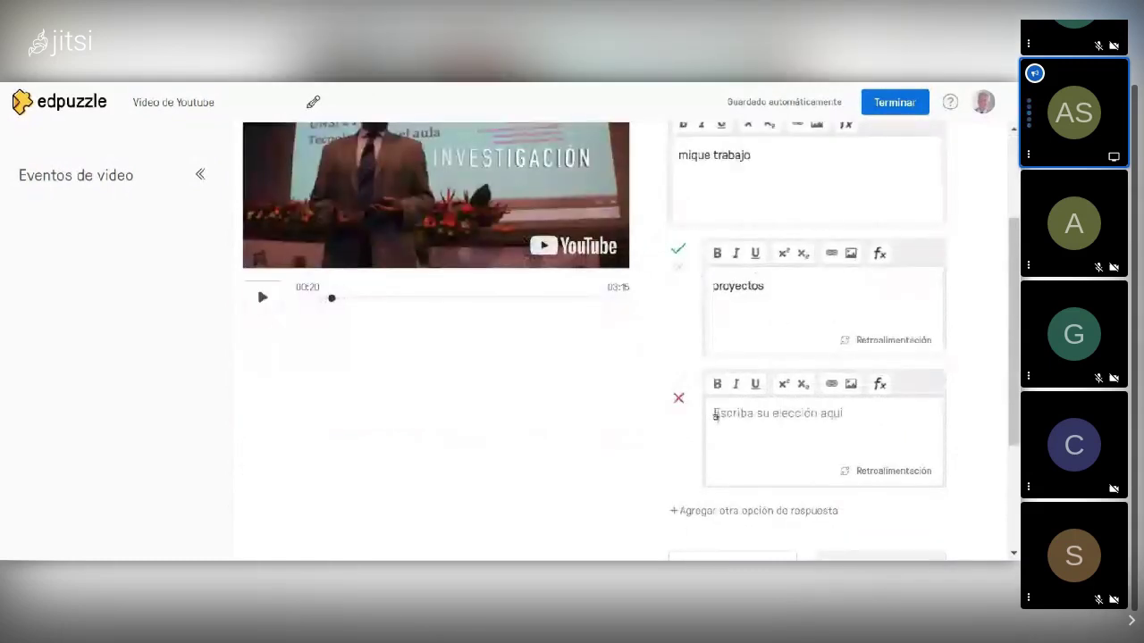
{"action": "type", "text": "admi p"}
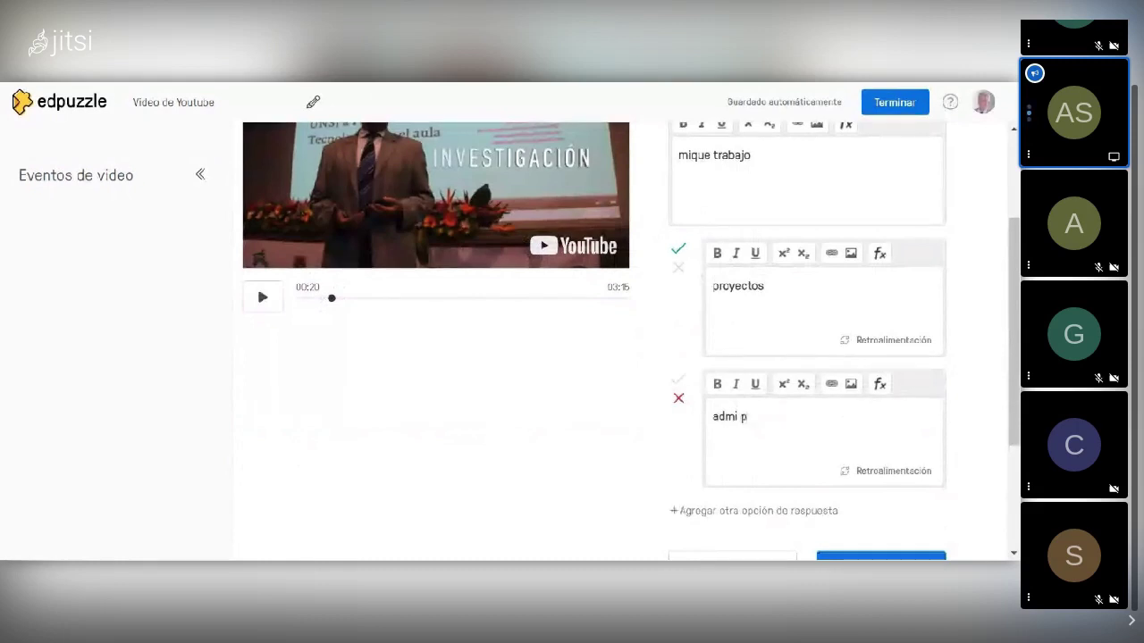
{"action": "type", "text": "ública"}
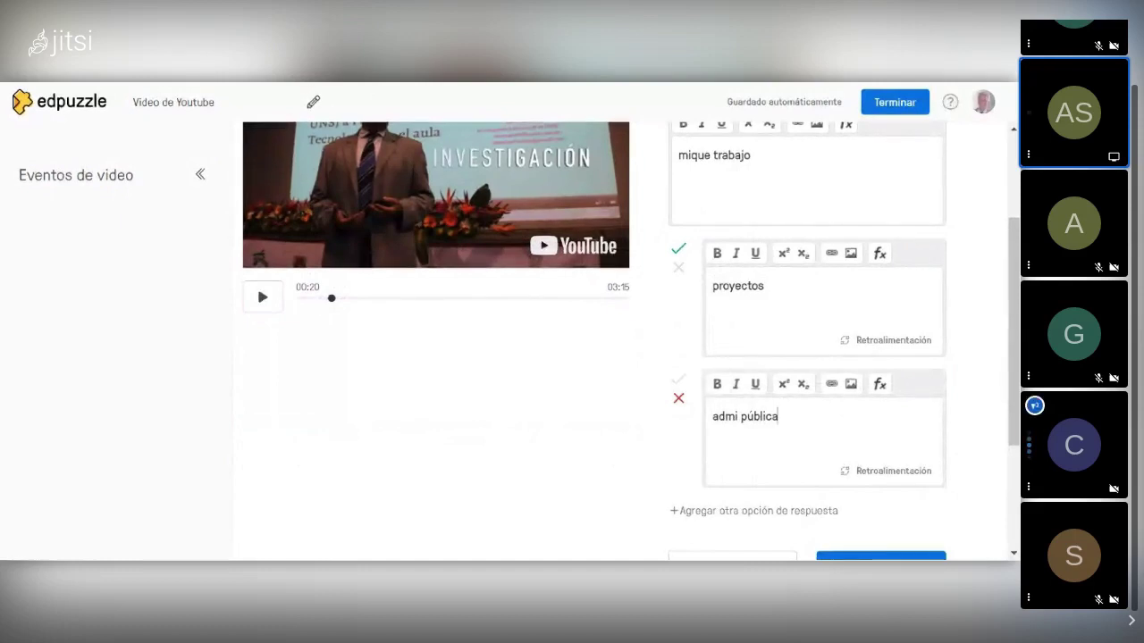
{"action": "left_click", "coordinate": [738, 416]}
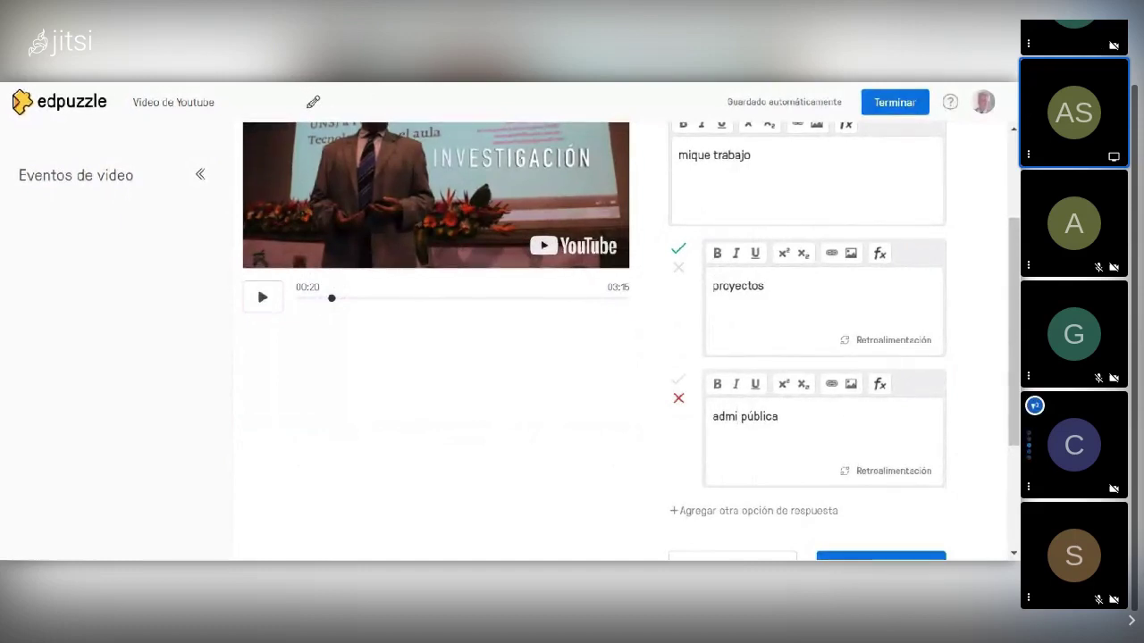
{"action": "type", "text": "n"}
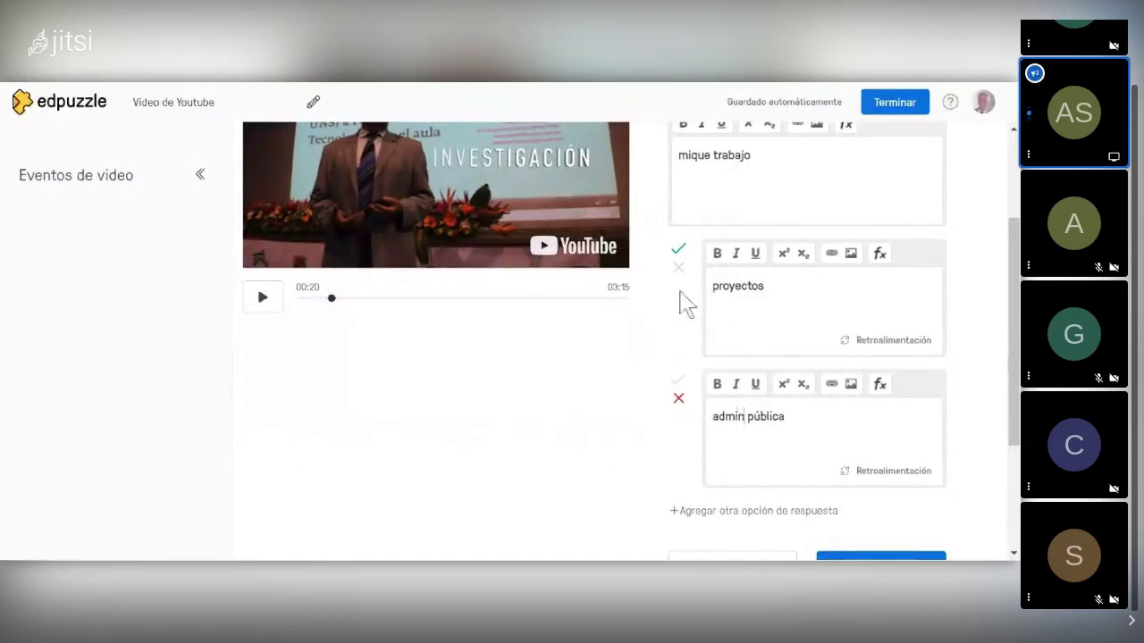
{"action": "left_click", "coordinate": [679, 252]}
Step: Correct the question text to "Indique trabajo"
{"action": "scroll", "coordinate": [665, 435], "scroll_direction": "down", "scroll_amount": 3}
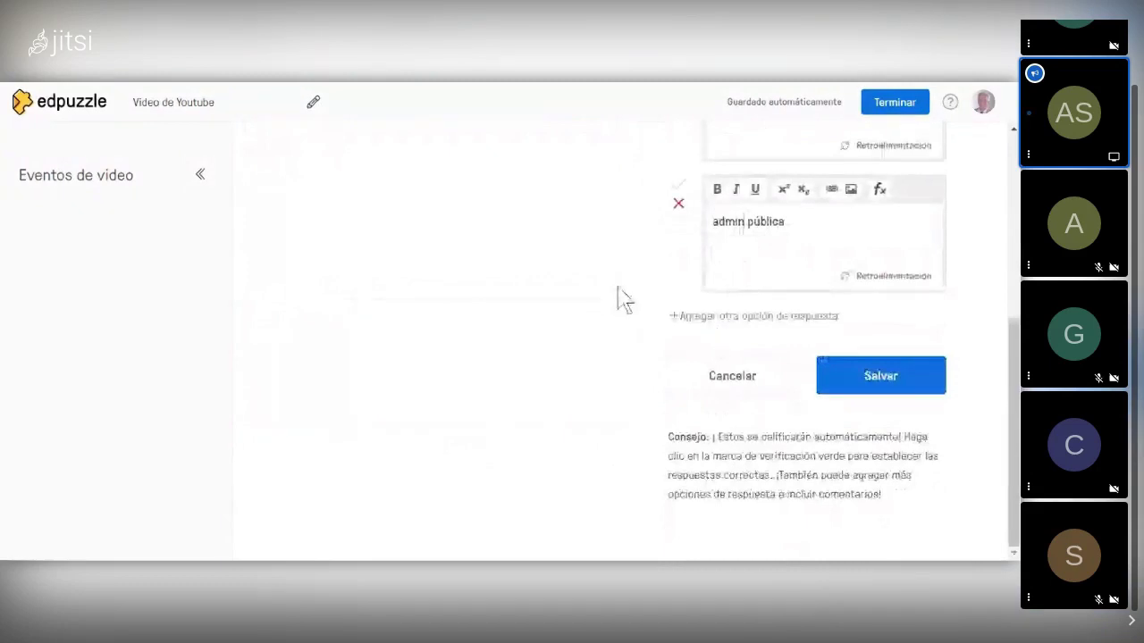
{"action": "scroll", "coordinate": [624, 299], "scroll_direction": "up", "scroll_amount": 5}
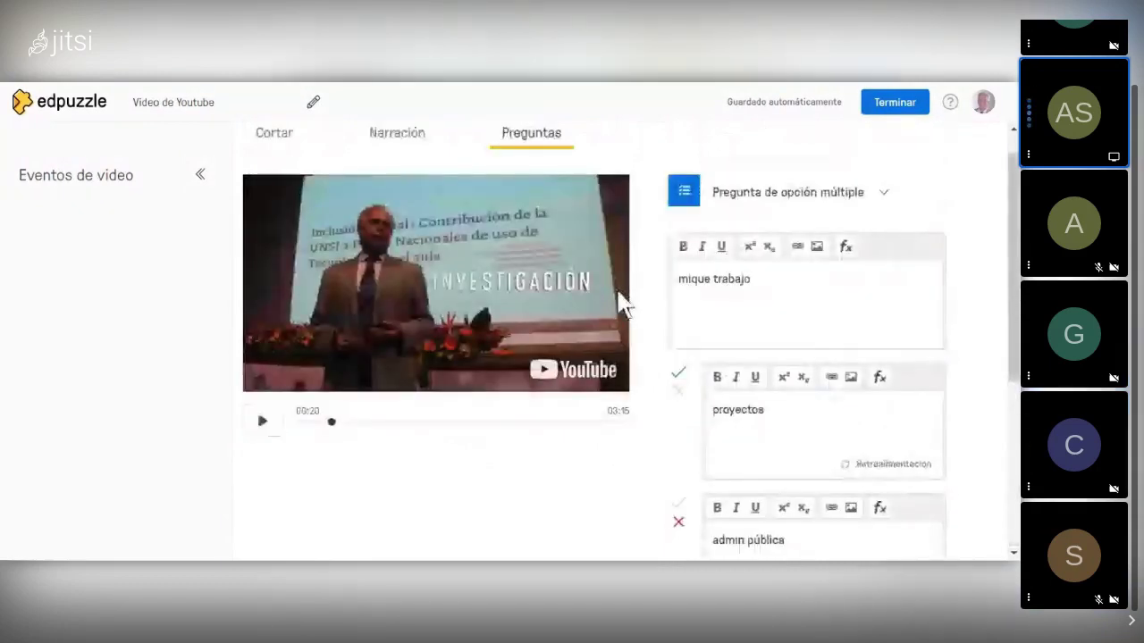
{"action": "scroll", "coordinate": [621, 308], "scroll_direction": "down", "scroll_amount": 5}
{"action": "scroll", "coordinate": [617, 314], "scroll_direction": "up", "scroll_amount": 2}
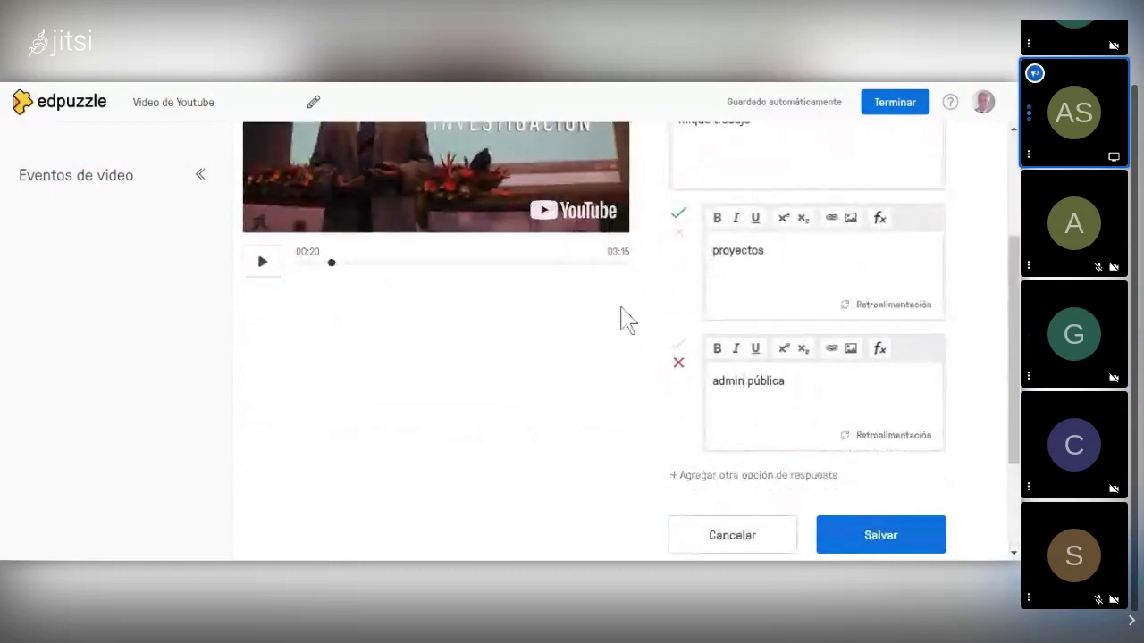
{"action": "scroll", "coordinate": [623, 317], "scroll_direction": "up", "scroll_amount": 3}
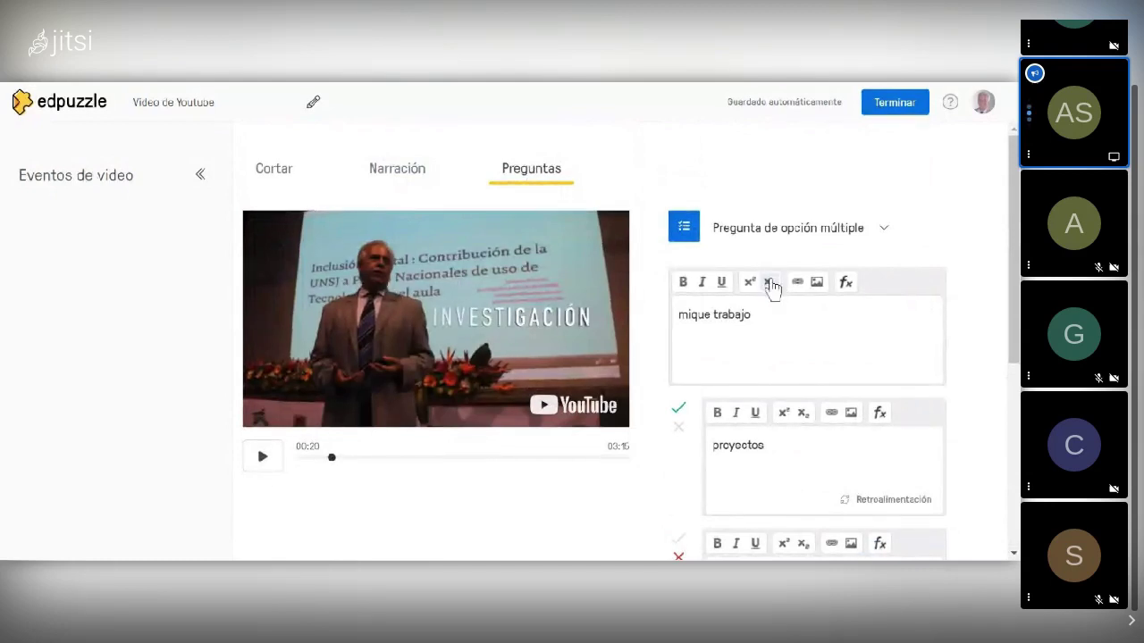
{"action": "key", "text": "Delete"}
{"action": "type", "text": "Ind"}
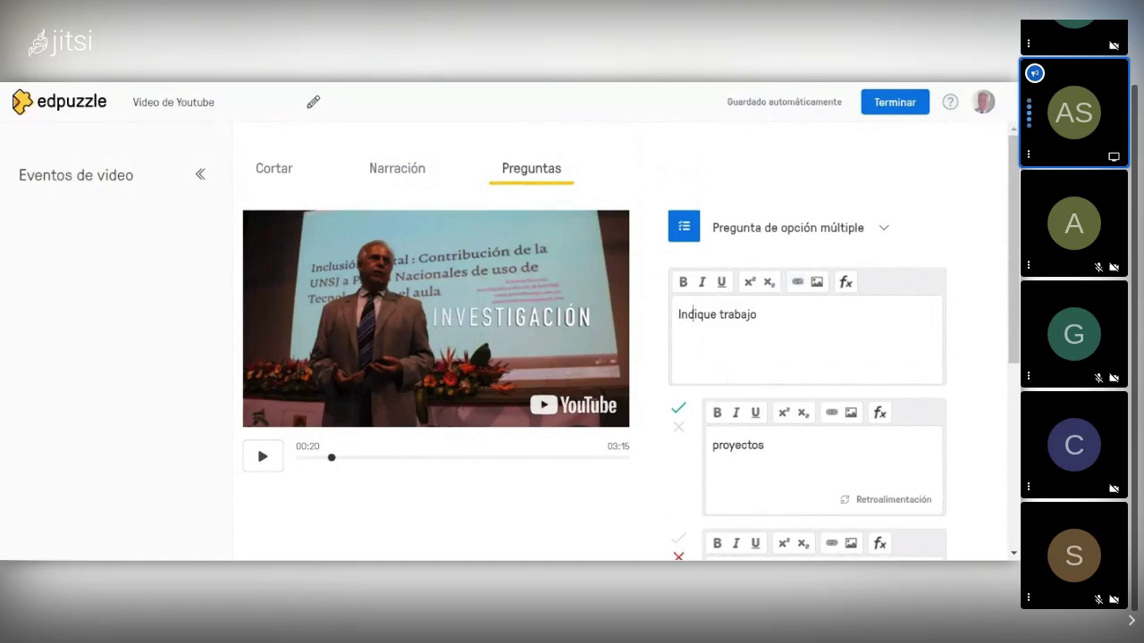
Step: Mark "admin pública" as the correct answer and "proyectos" as incorrect, and save the question
{"action": "scroll", "coordinate": [773, 407], "scroll_direction": "down", "scroll_amount": 1}
{"action": "scroll", "coordinate": [773, 411], "scroll_direction": "down", "scroll_amount": 4}
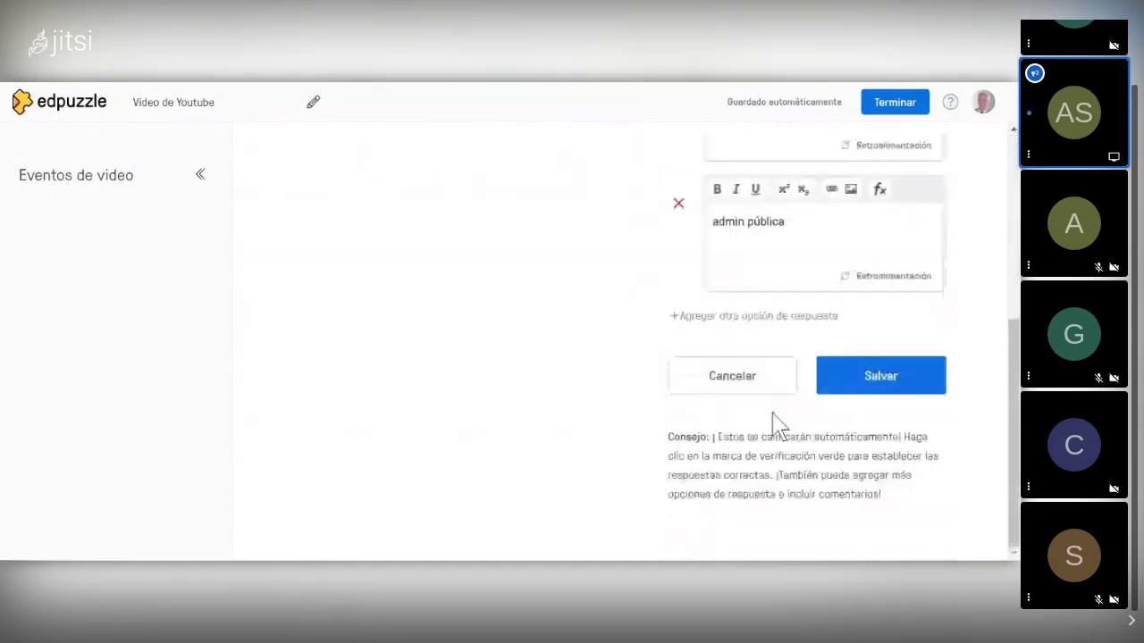
{"action": "scroll", "coordinate": [773, 411], "scroll_direction": "up", "scroll_amount": 3}
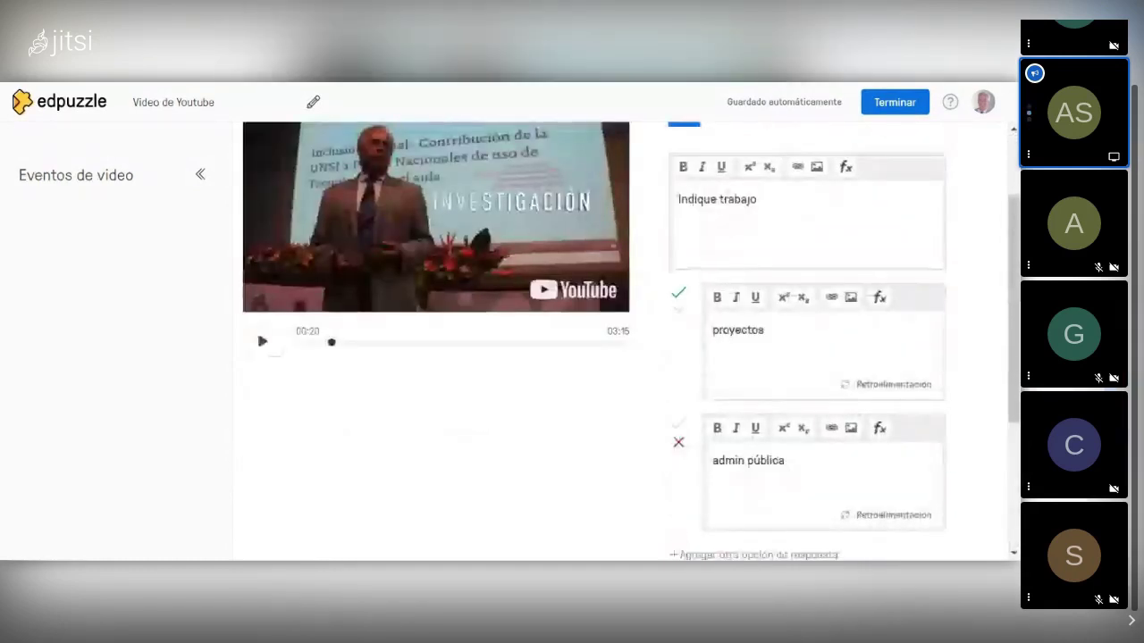
{"action": "left_click", "coordinate": [678, 313]}
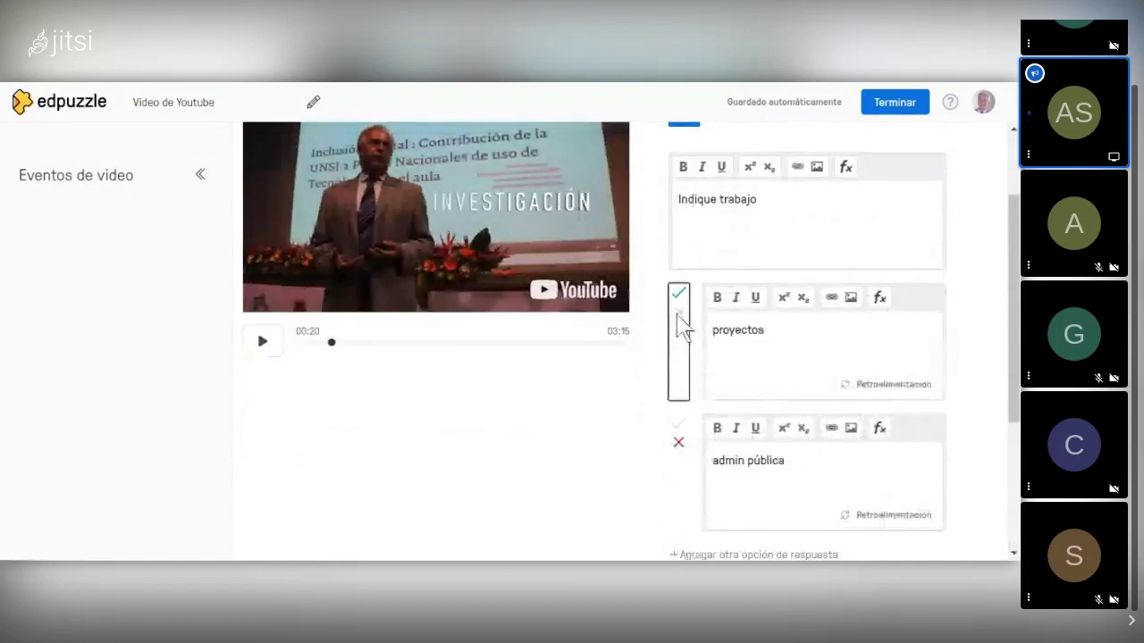
{"action": "left_click", "coordinate": [683, 454]}
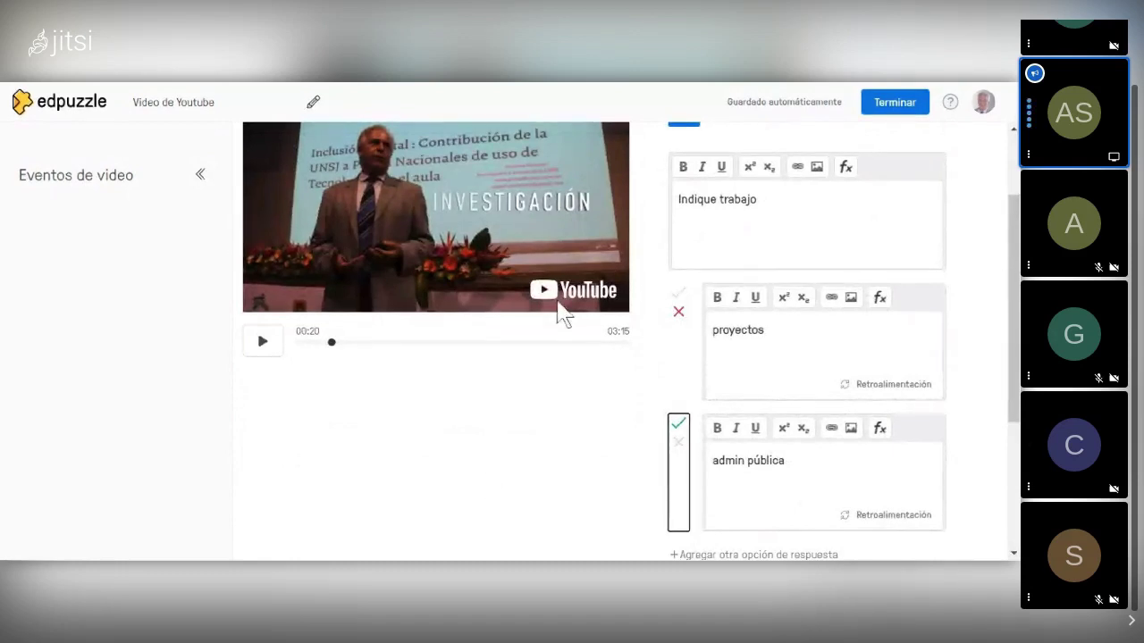
{"action": "scroll", "coordinate": [702, 324], "scroll_direction": "down", "scroll_amount": 3}
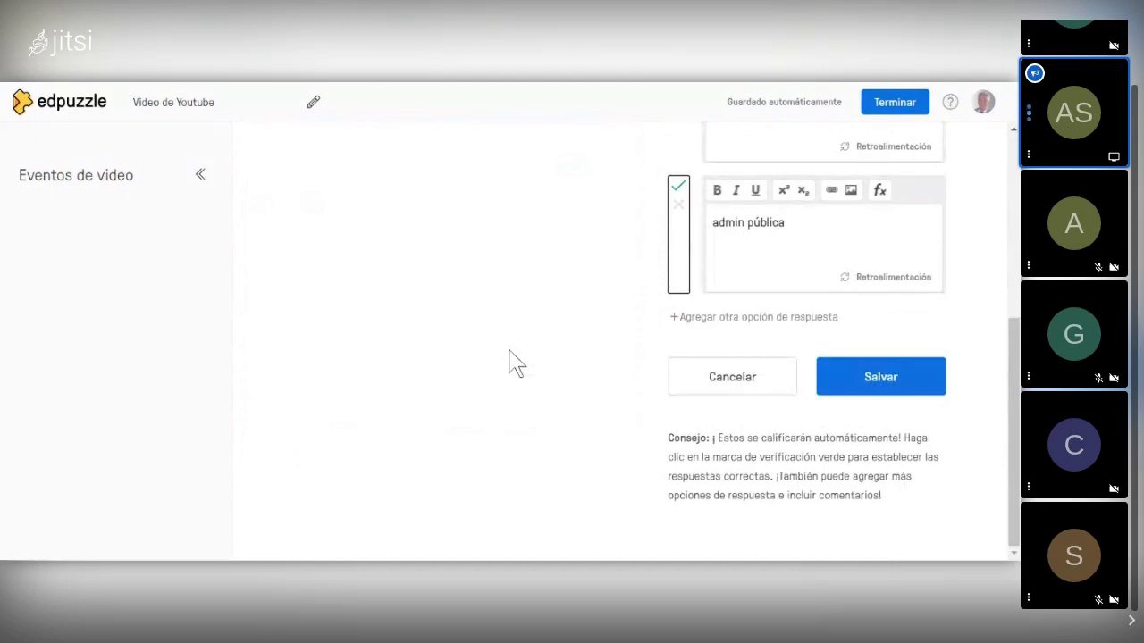
{"action": "scroll", "coordinate": [517, 363], "scroll_direction": "up", "scroll_amount": 3}
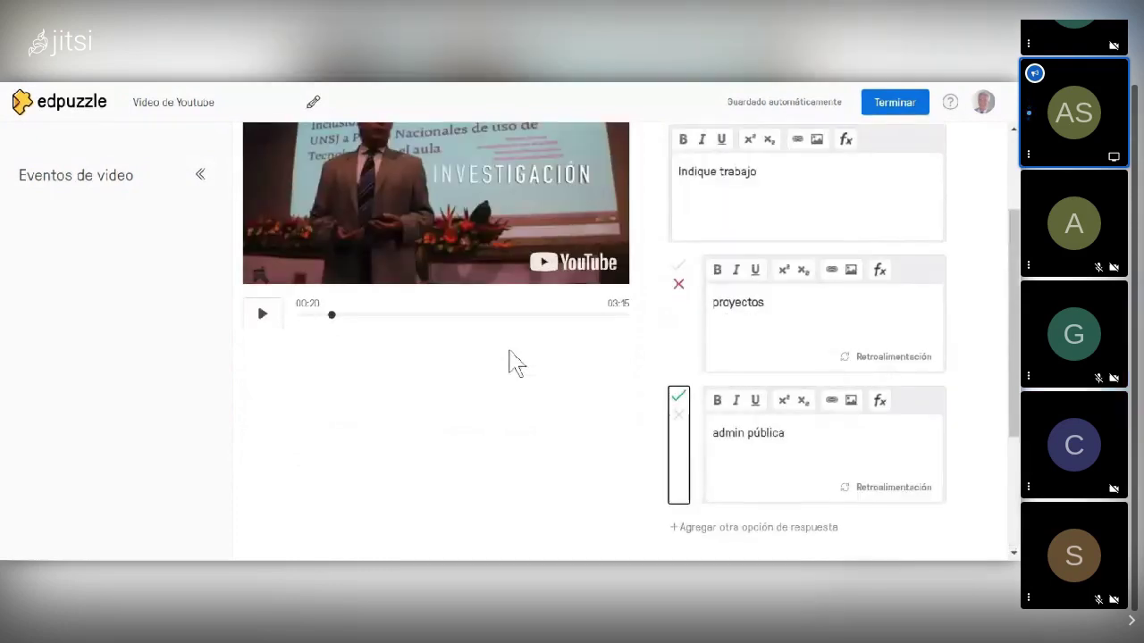
{"action": "scroll", "coordinate": [517, 359], "scroll_direction": "down", "scroll_amount": 3}
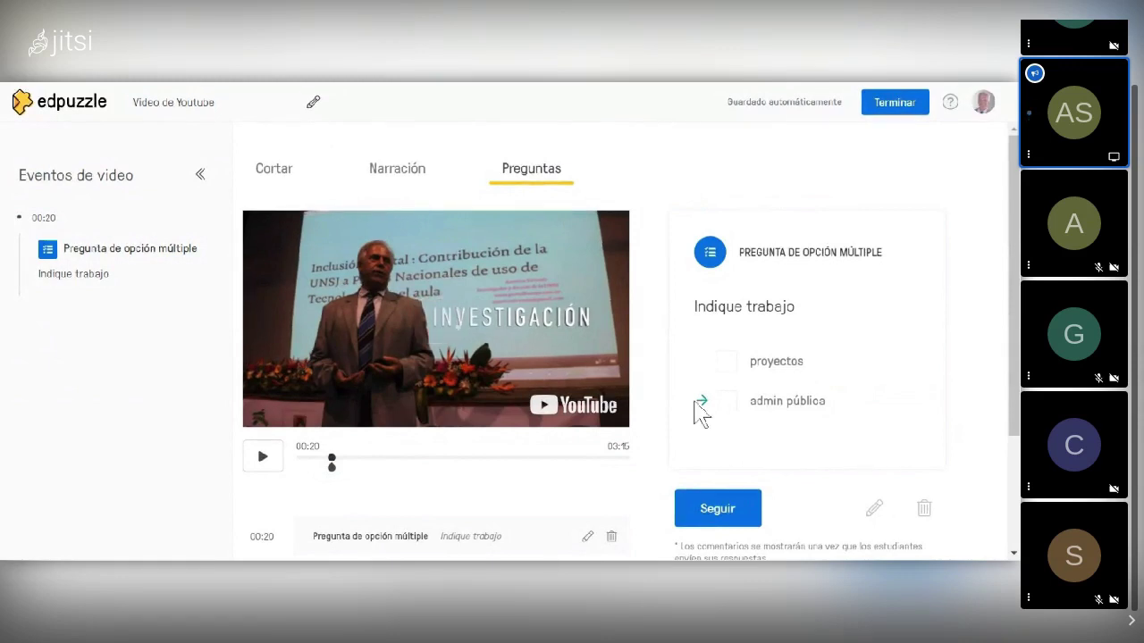
Step: Continue past the saved question, move the playhead to 00:59 and start another multiple-choice question there
{"action": "left_click", "coordinate": [717, 511]}
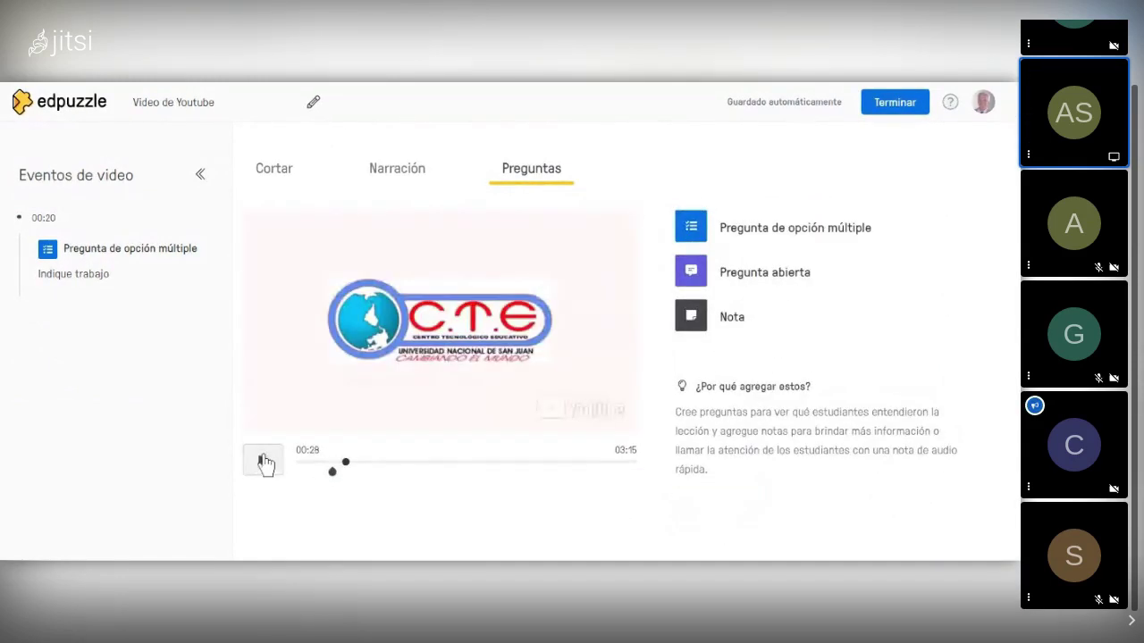
{"action": "left_click", "coordinate": [265, 462]}
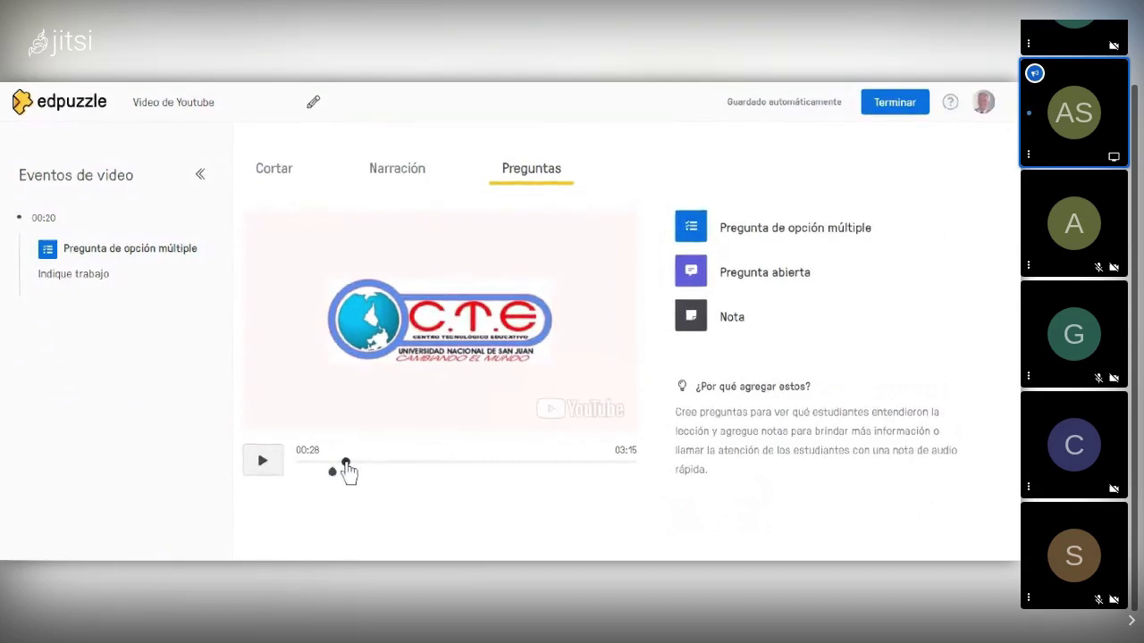
{"action": "left_click_drag", "start_coordinate": [358, 463], "coordinate": [399, 464]}
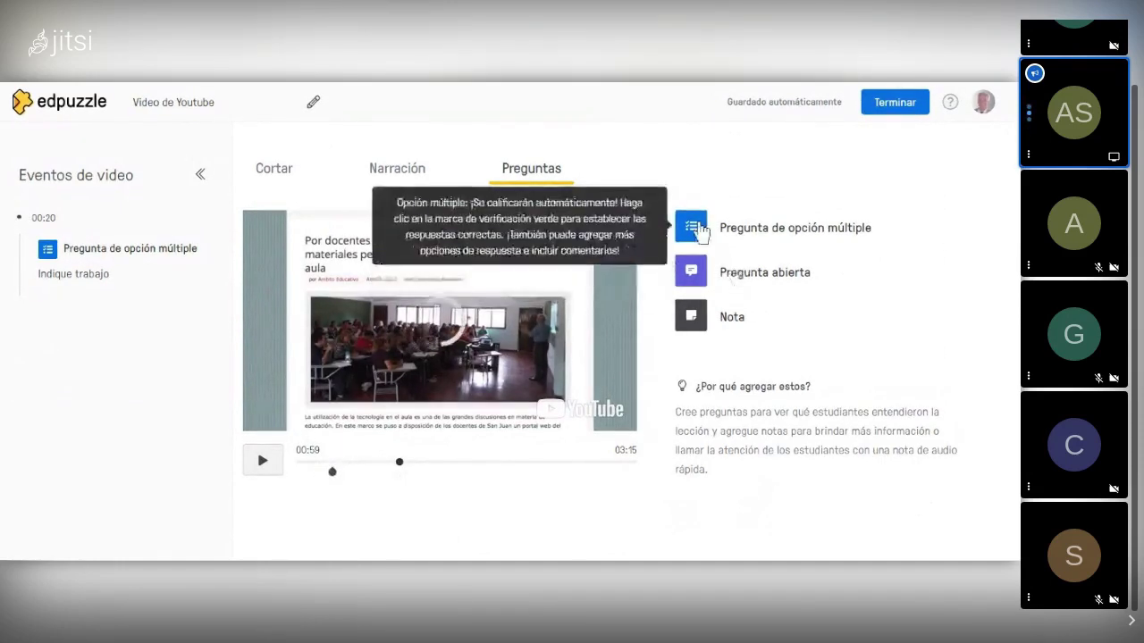
{"action": "left_click", "coordinate": [692, 229]}
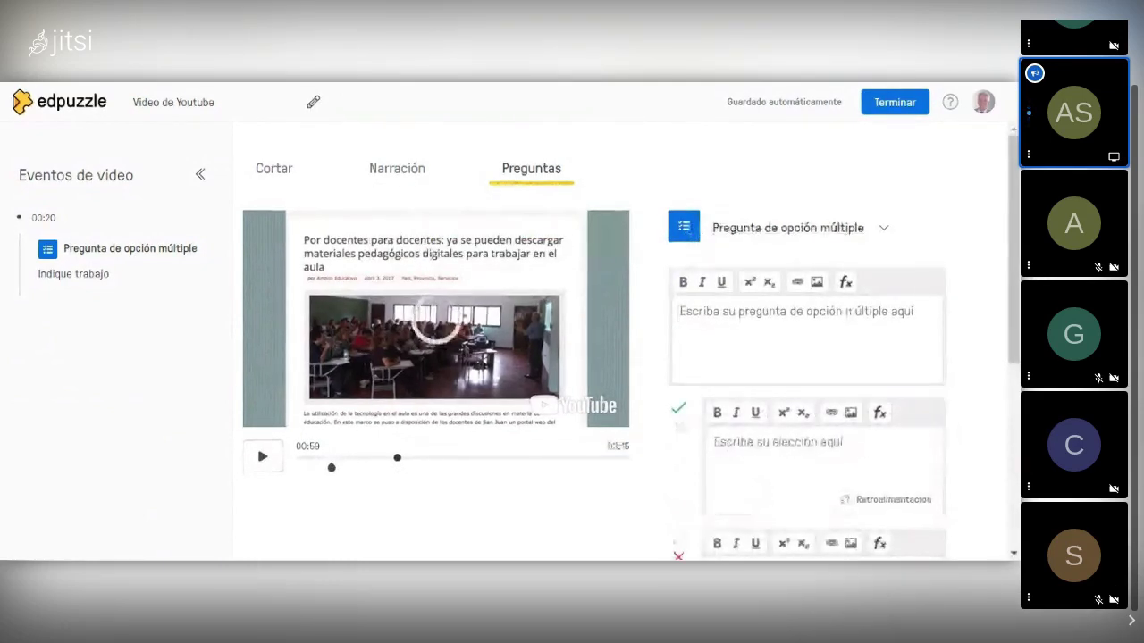
Step: Enter the question "pags2" with answer choices "r1" as correct and "re" as incorrect, and save it
{"action": "left_click", "coordinate": [713, 441]}
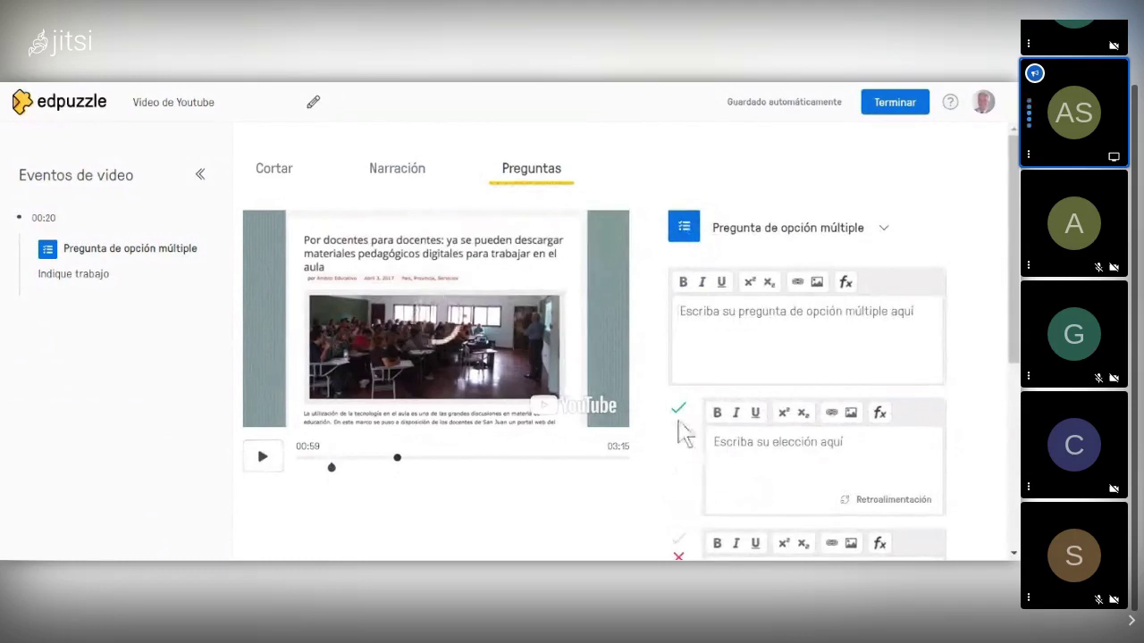
{"action": "left_click", "coordinate": [679, 428]}
{"action": "left_click", "coordinate": [681, 437]}
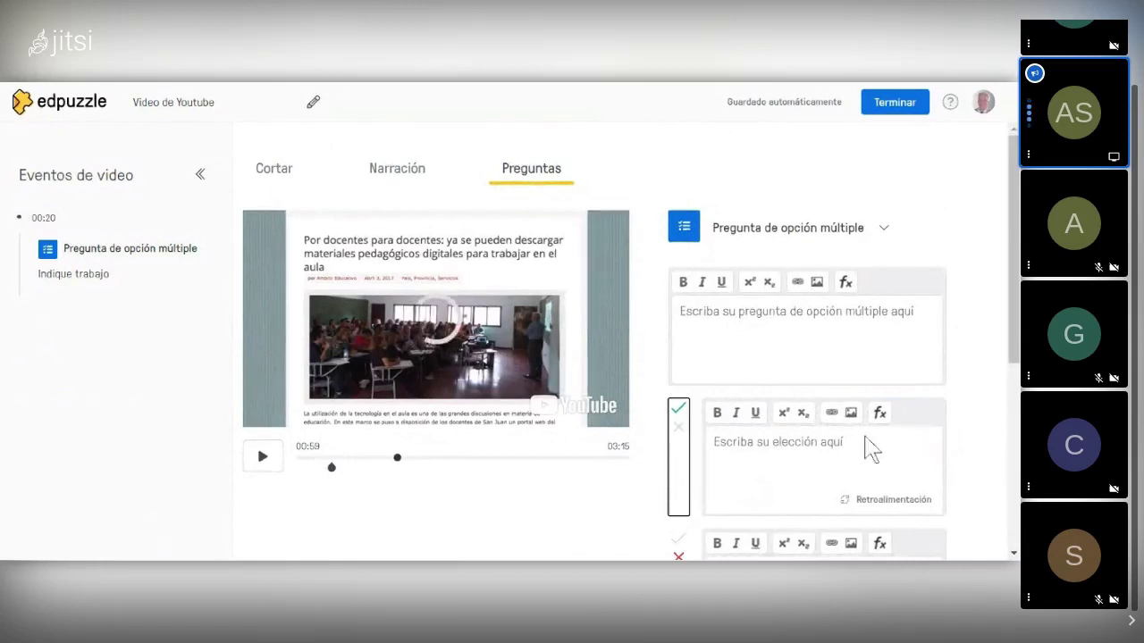
{"action": "scroll", "coordinate": [872, 449], "scroll_direction": "down", "scroll_amount": 4}
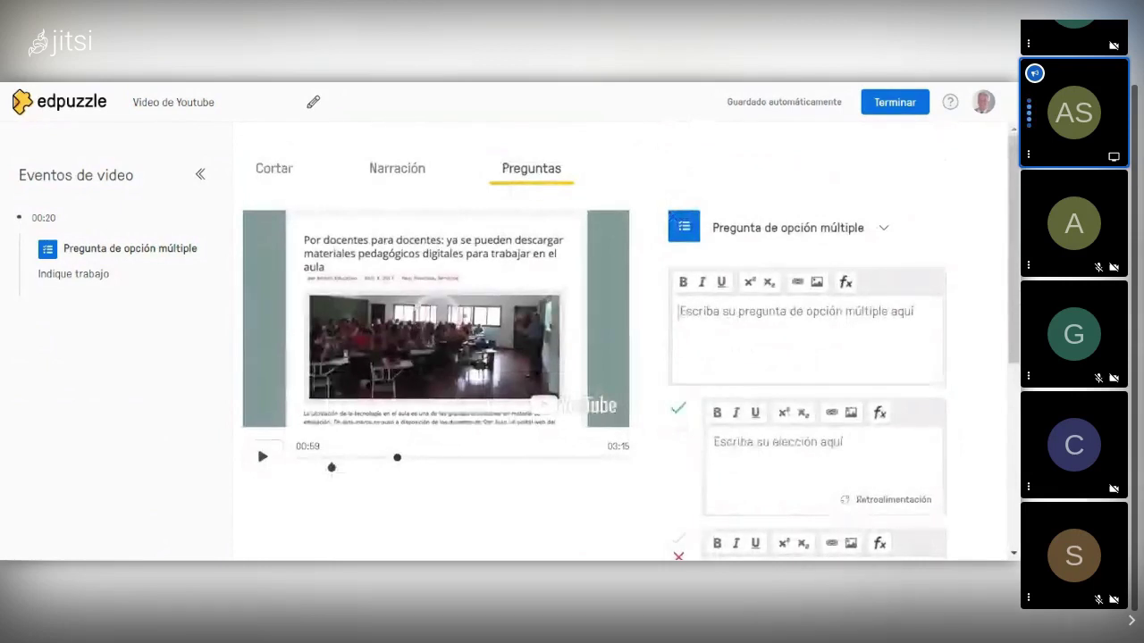
{"action": "type", "text": "pags2"}
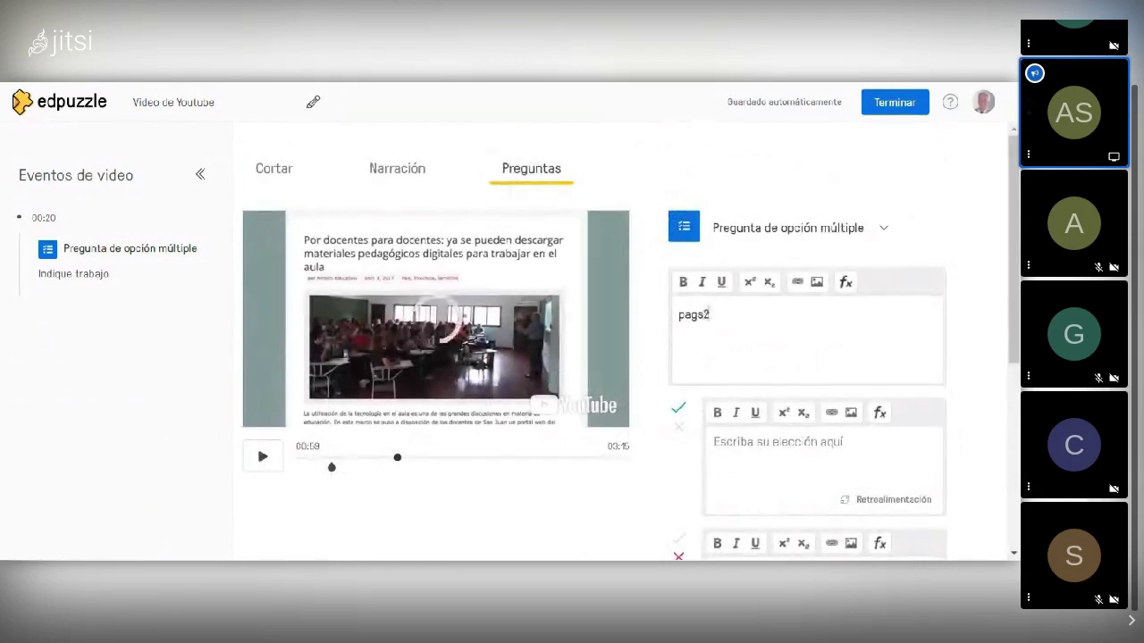
{"action": "left_click", "coordinate": [715, 444]}
{"action": "type", "text": "r1"}
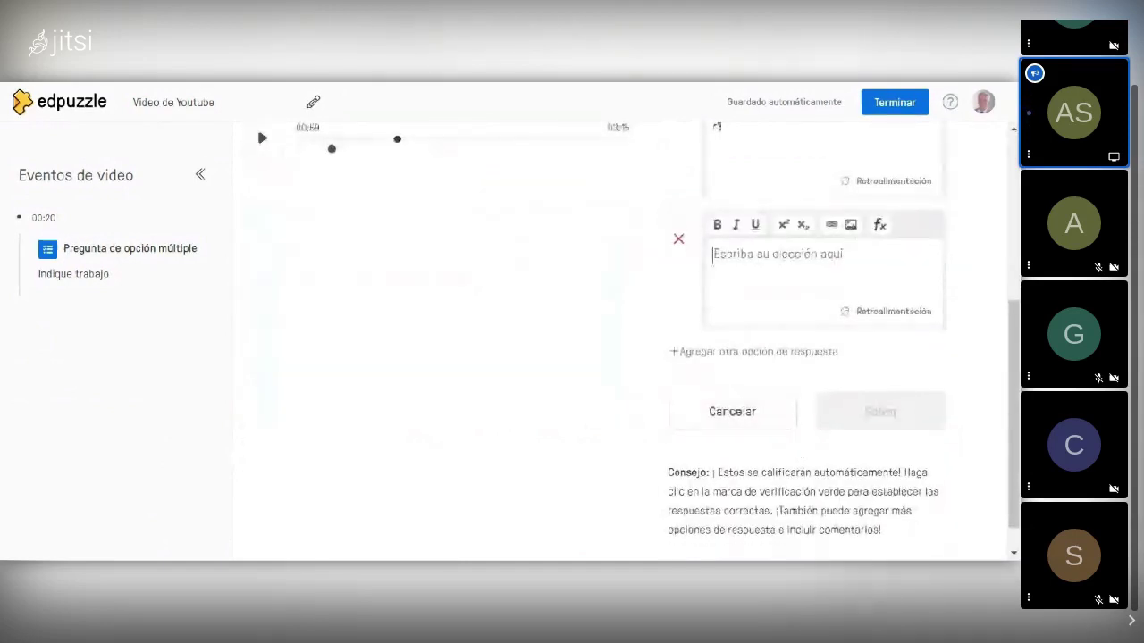
{"action": "type", "text": "re"}
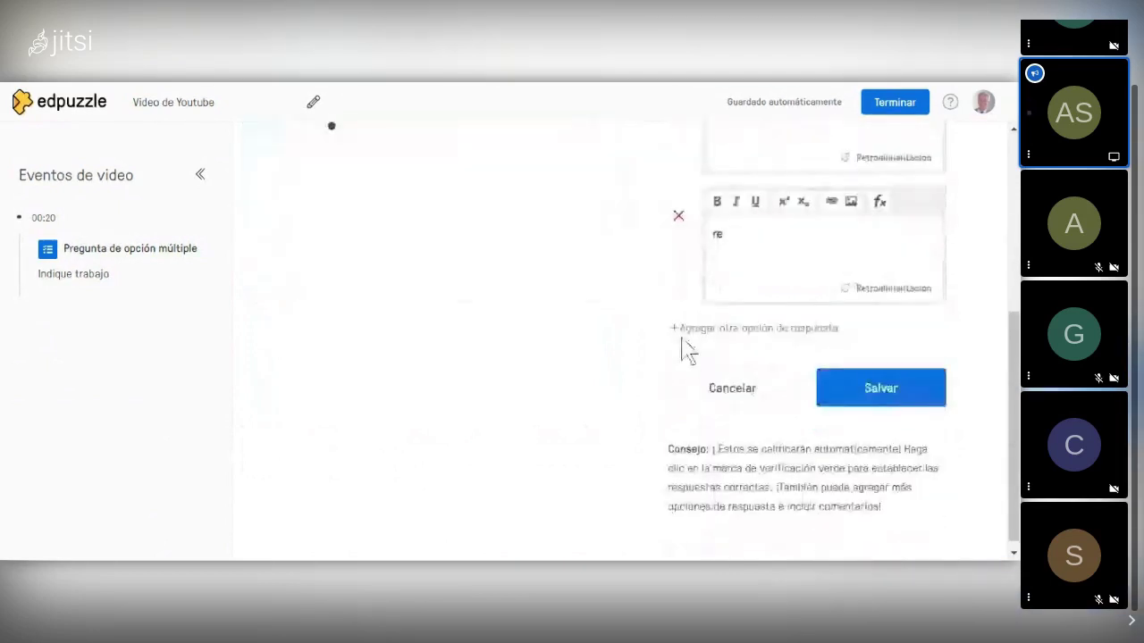
{"action": "left_click", "coordinate": [881, 378]}
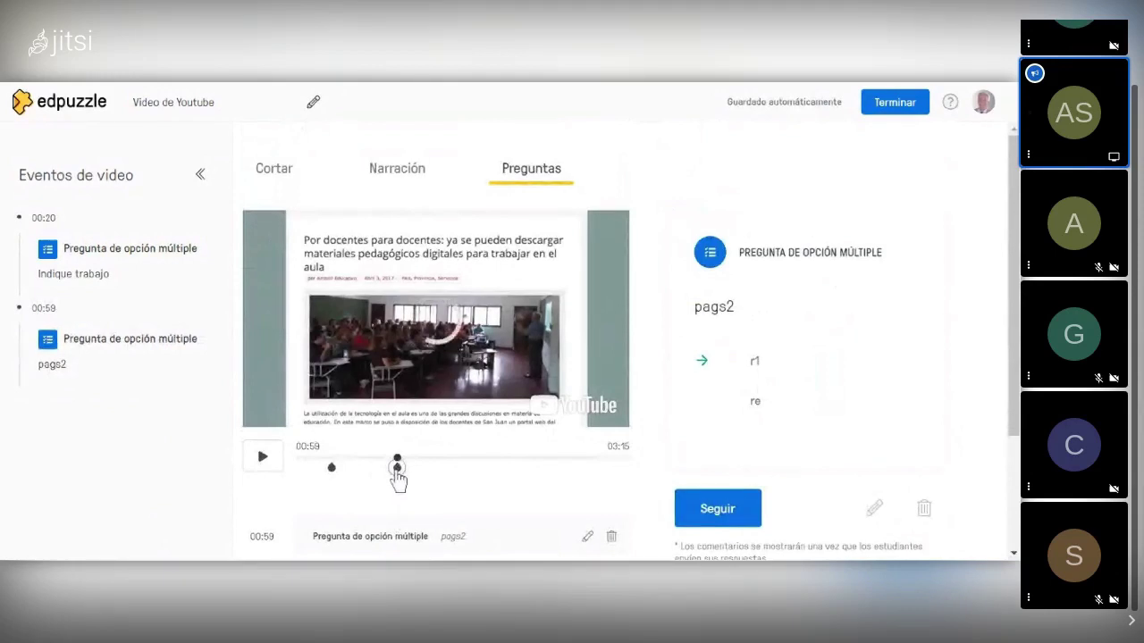
Step: Move the "pags2" question on the timeline to 03:05 and back to 00:53, and continue past it
{"action": "mouse_move", "coordinate": [397, 471]}
{"action": "left_mouse_down"}
{"action": "mouse_move", "coordinate": [511, 493]}
{"action": "mouse_move", "coordinate": [614, 491]}
{"action": "left_mouse_up"}
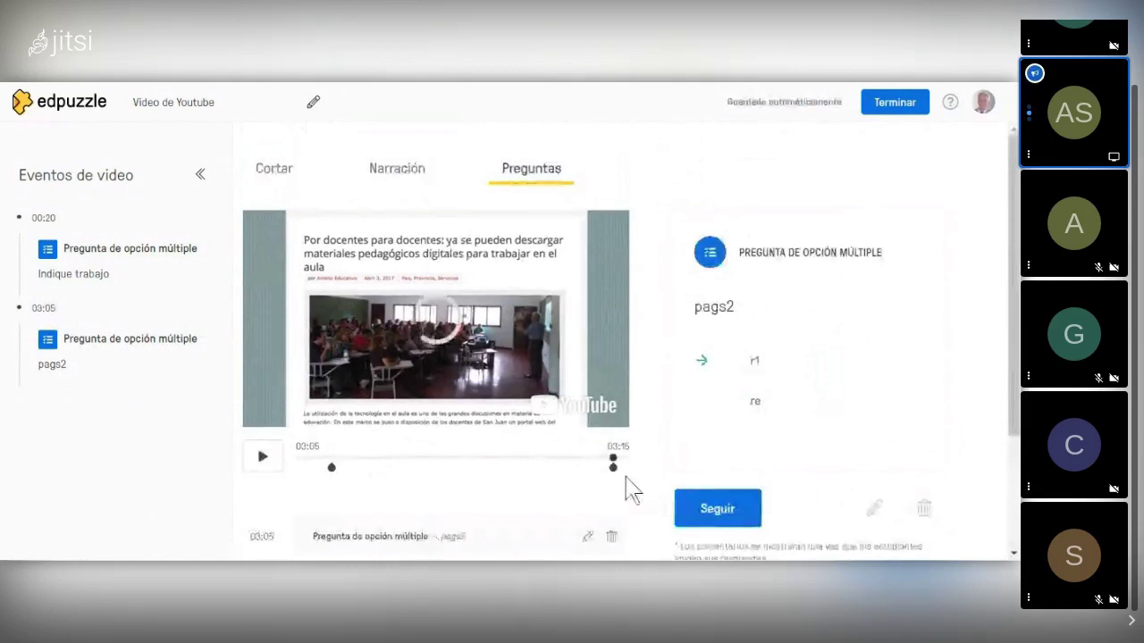
{"action": "mouse_move", "coordinate": [615, 479]}
{"action": "left_mouse_down"}
{"action": "mouse_move", "coordinate": [595, 467]}
{"action": "mouse_move", "coordinate": [391, 495]}
{"action": "left_mouse_up"}
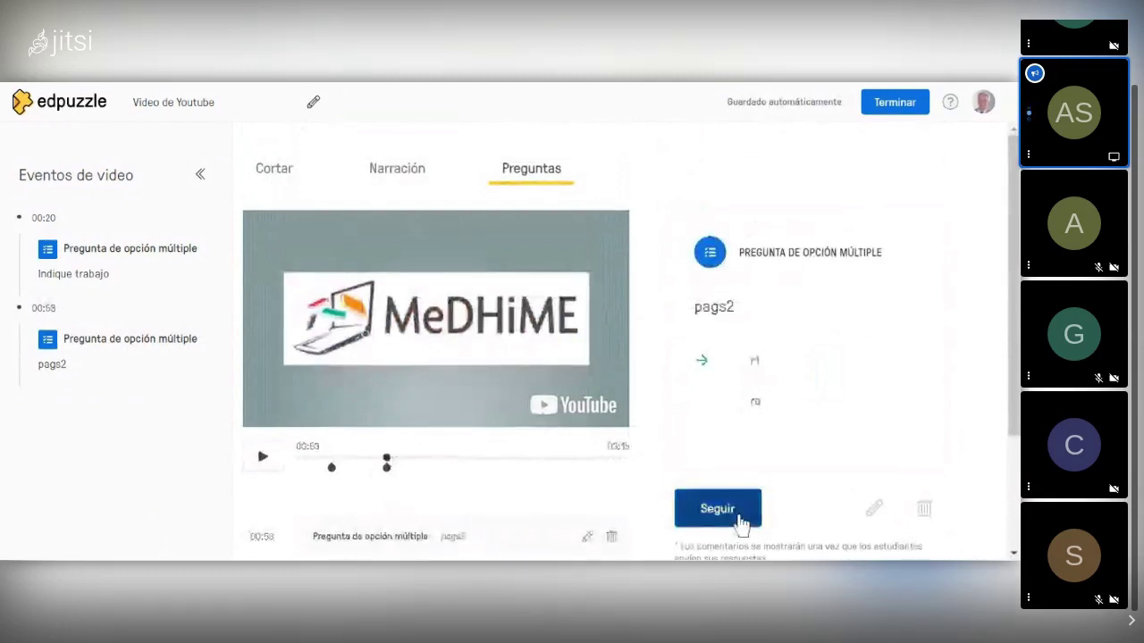
{"action": "left_click", "coordinate": [718, 509]}
Step: Skim through the rest of the video up to 03:09
{"action": "left_click", "coordinate": [393, 461]}
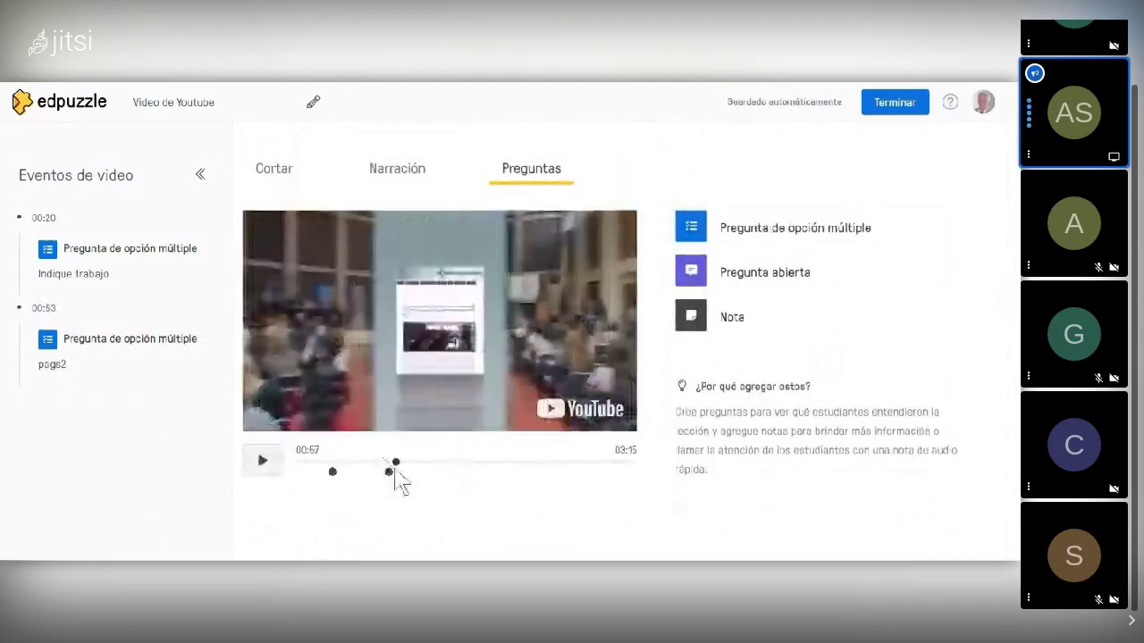
{"action": "left_click", "coordinate": [456, 465]}
{"action": "left_click", "coordinate": [546, 470]}
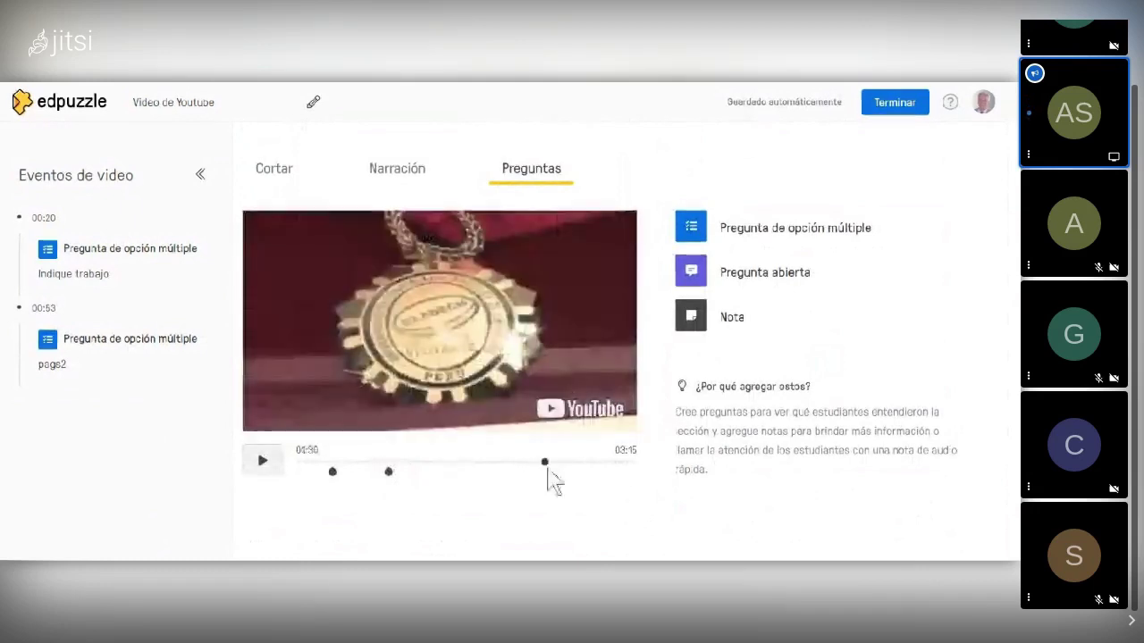
{"action": "left_click", "coordinate": [617, 472]}
{"action": "left_click", "coordinate": [625, 474]}
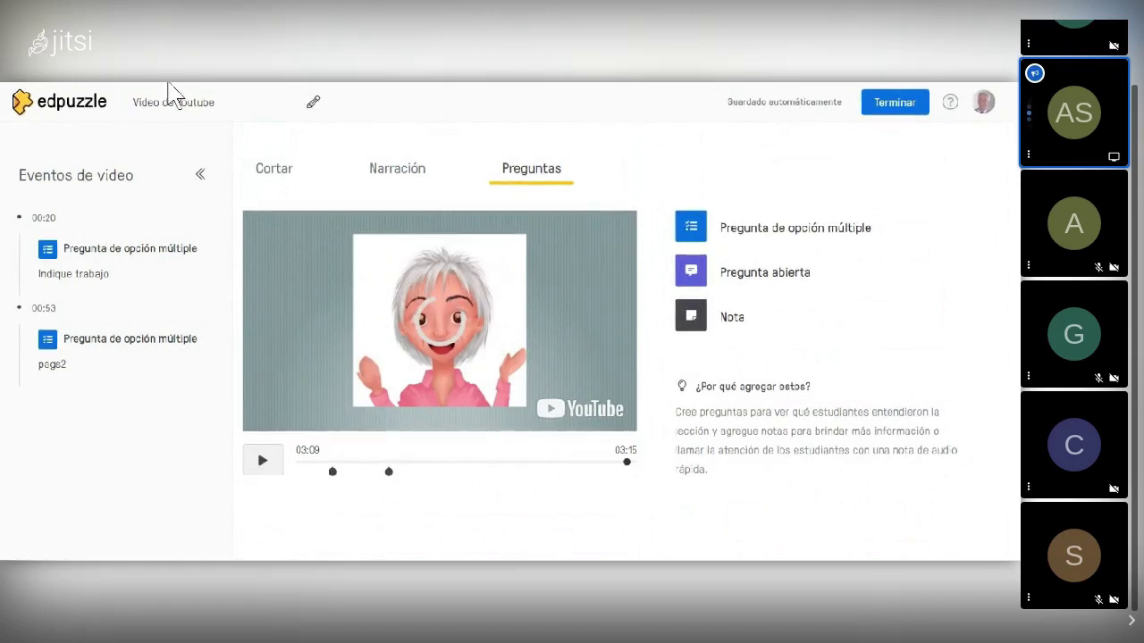
Step: Finish editing and assign the video to the Formadores EMICAR class, with publishing to Google Classroom turned on
{"action": "left_click", "coordinate": [916, 103]}
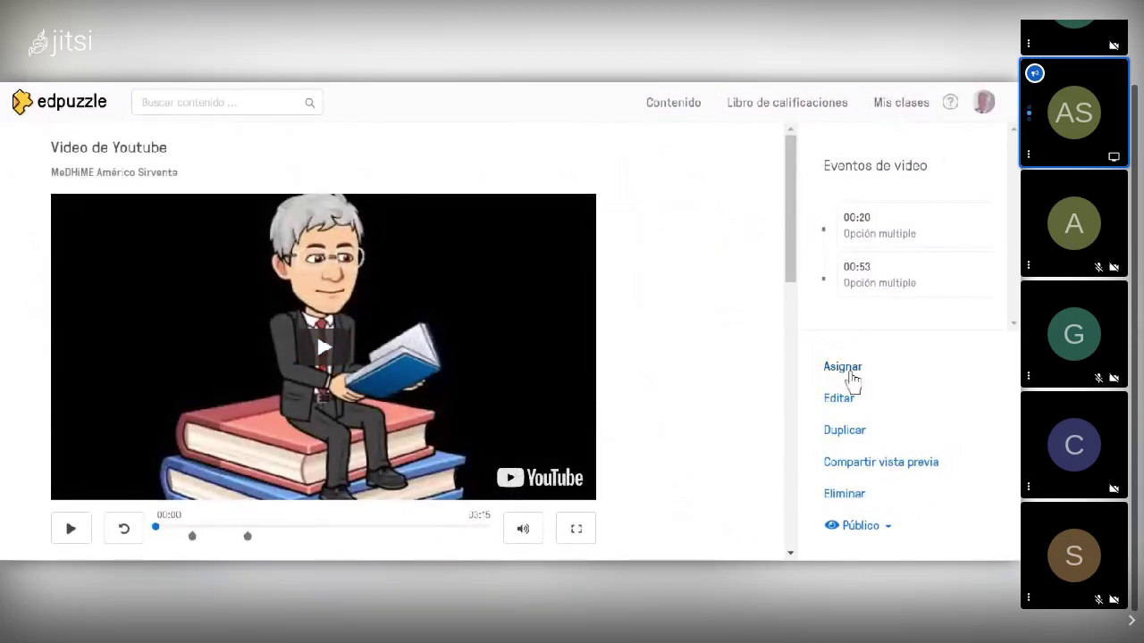
{"action": "left_click", "coordinate": [849, 374]}
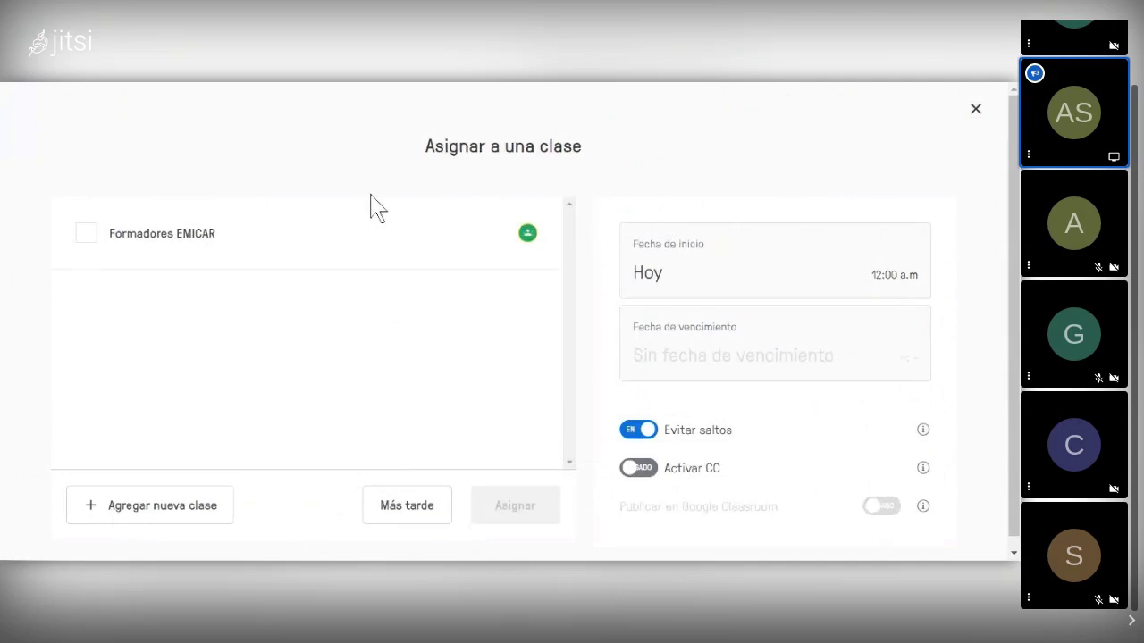
{"action": "scroll", "coordinate": [378, 208], "scroll_direction": "down", "scroll_amount": 1}
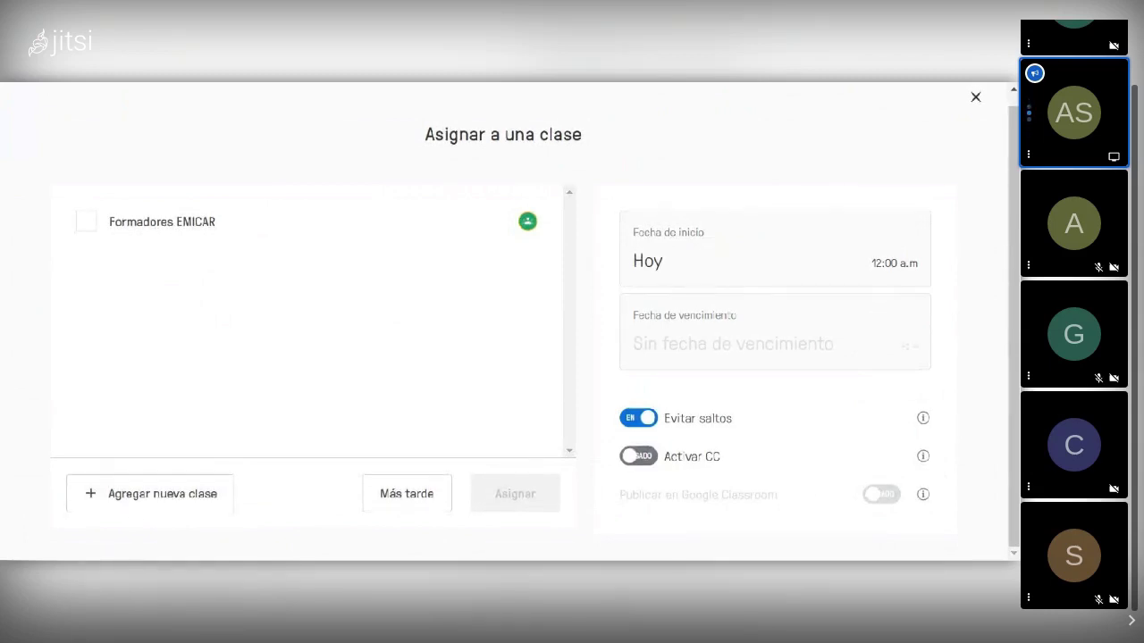
{"action": "left_click", "coordinate": [86, 223]}
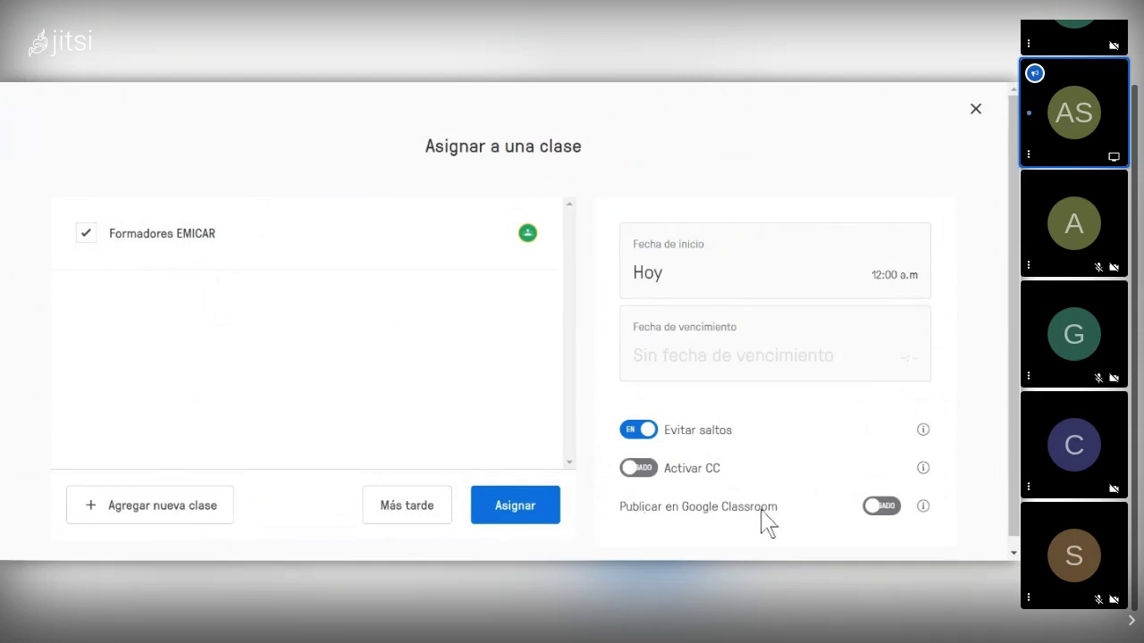
{"action": "left_click", "coordinate": [887, 508]}
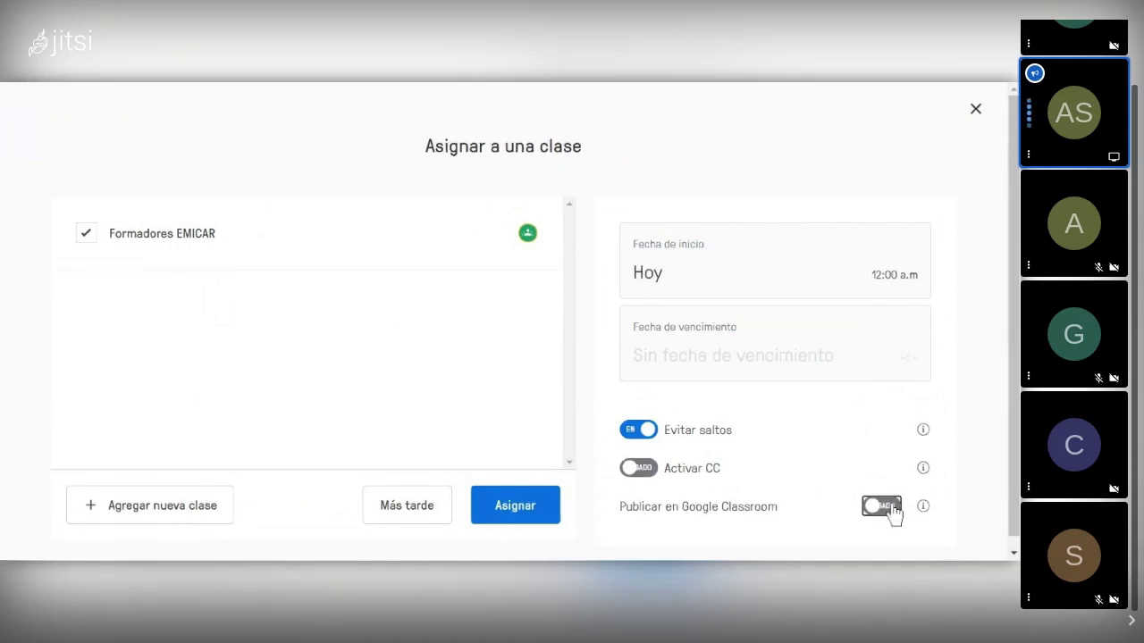
{"action": "left_click", "coordinate": [512, 518]}
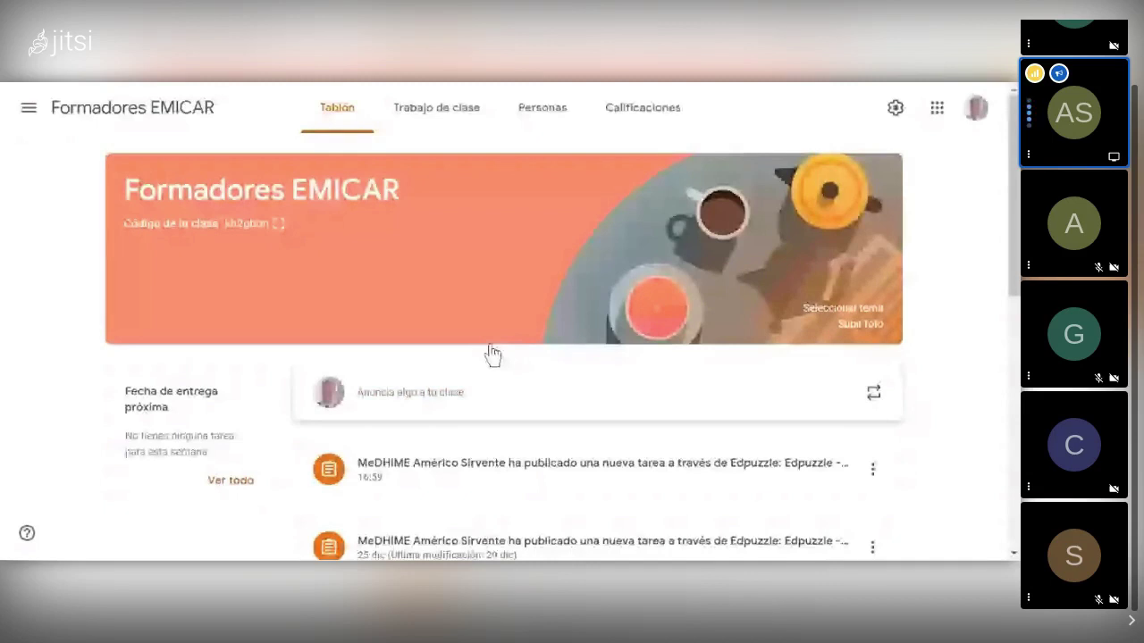
Step: In Google Classroom, set the topic of the "Edpuzzle - YouTube video" assignment to "4 EDPUZZLE Evaluación" and save it
{"action": "left_click", "coordinate": [436, 109]}
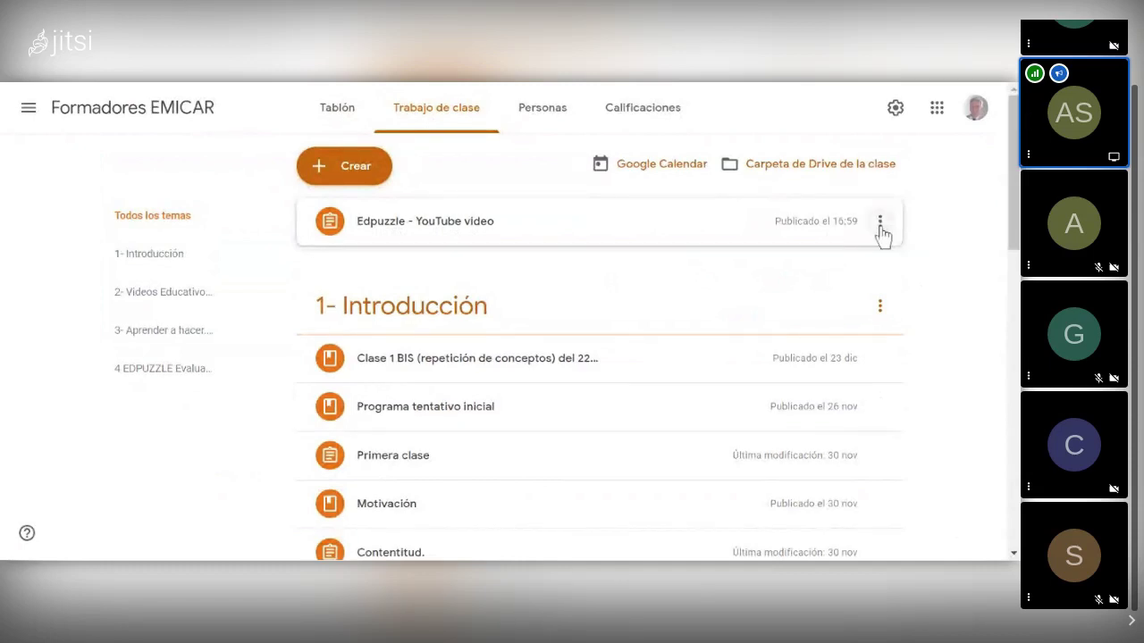
{"action": "left_click", "coordinate": [880, 223]}
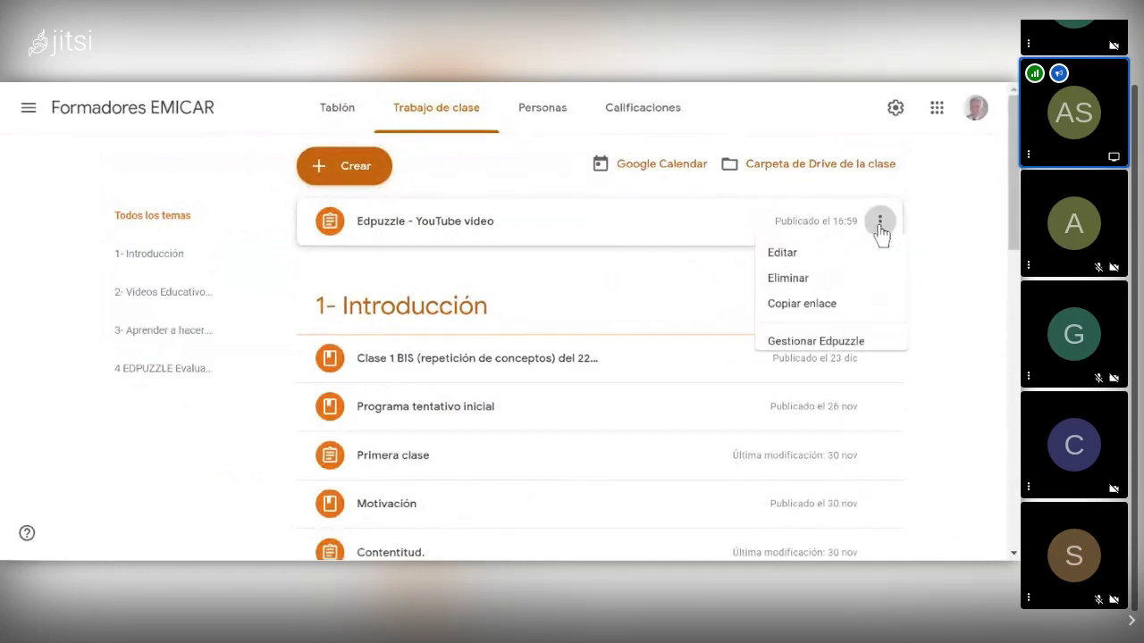
{"action": "left_click", "coordinate": [767, 257]}
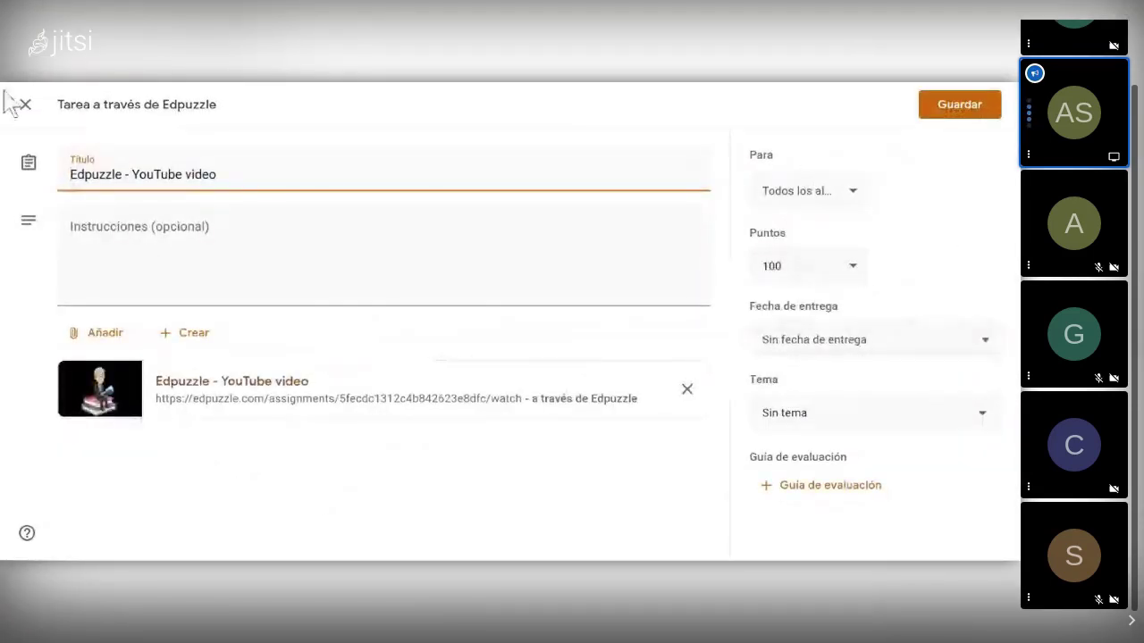
{"action": "left_click", "coordinate": [824, 420]}
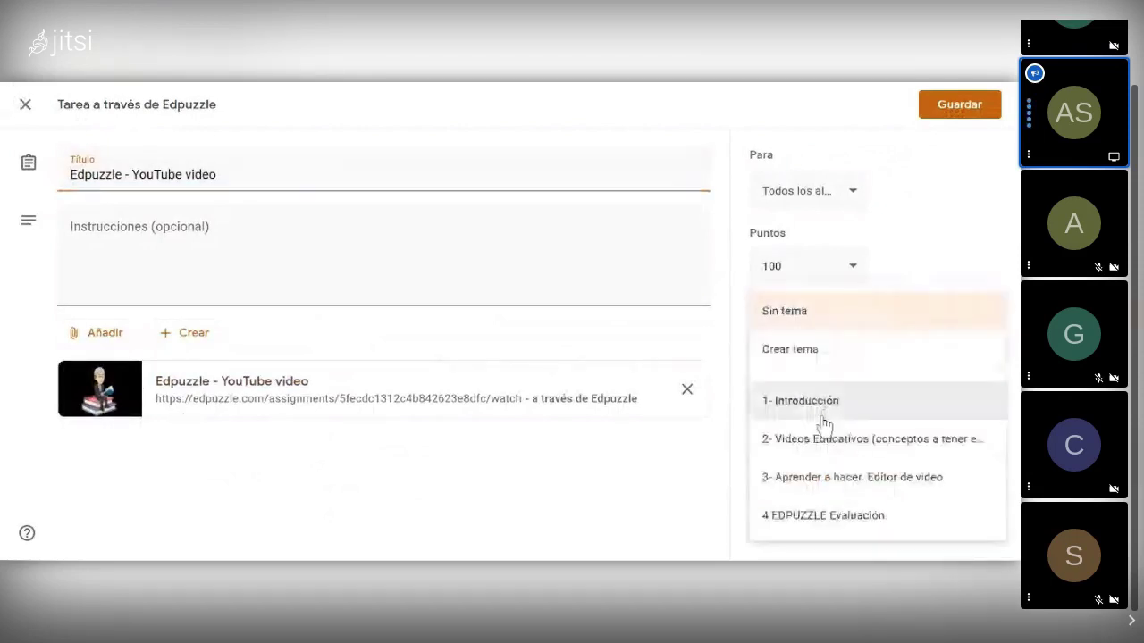
{"action": "left_click", "coordinate": [792, 532]}
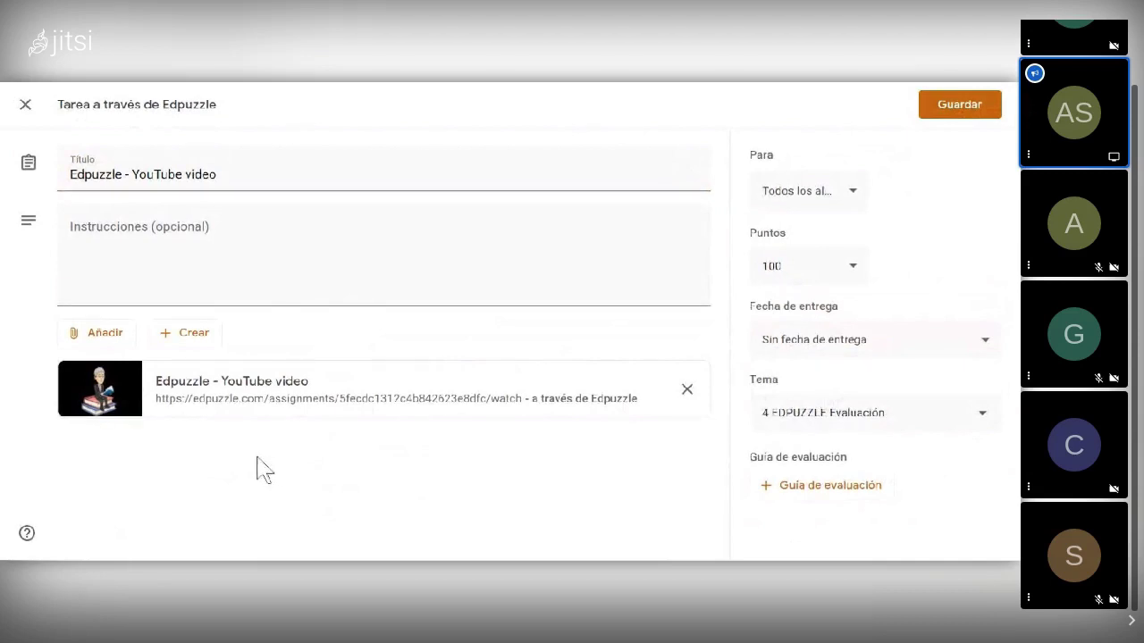
{"action": "left_click", "coordinate": [951, 111]}
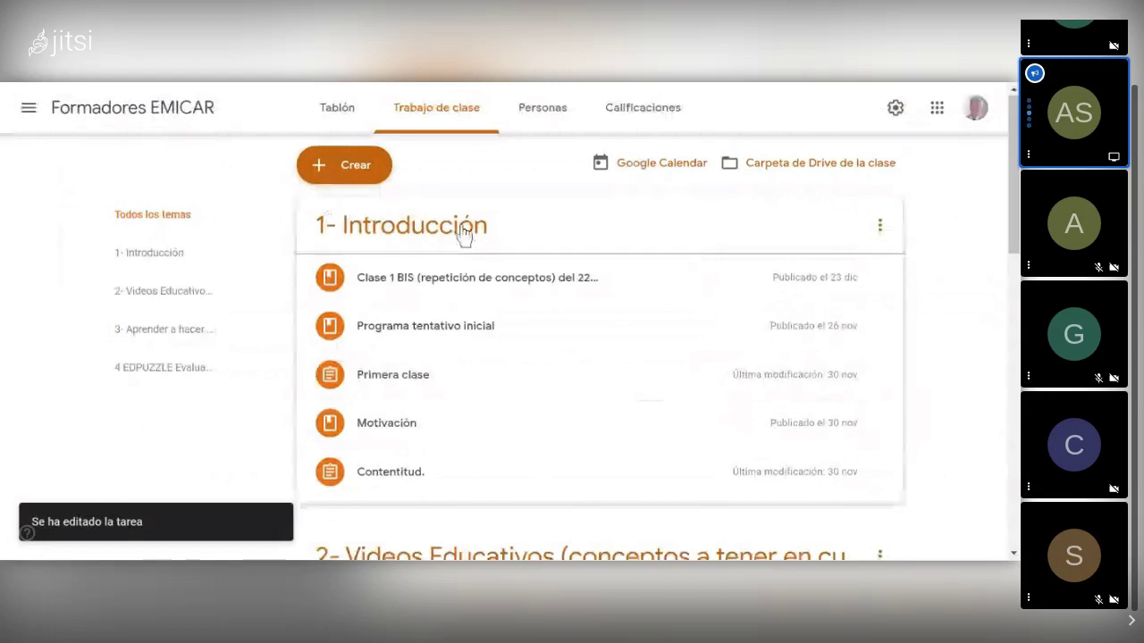
Step: Examine the "Edpuzzle - YouTube video" assignment's options and details under "4 EDPUZZLE Evaluación", and switch back to Edpuzzle
{"action": "scroll", "coordinate": [464, 233], "scroll_direction": "down", "scroll_amount": 4}
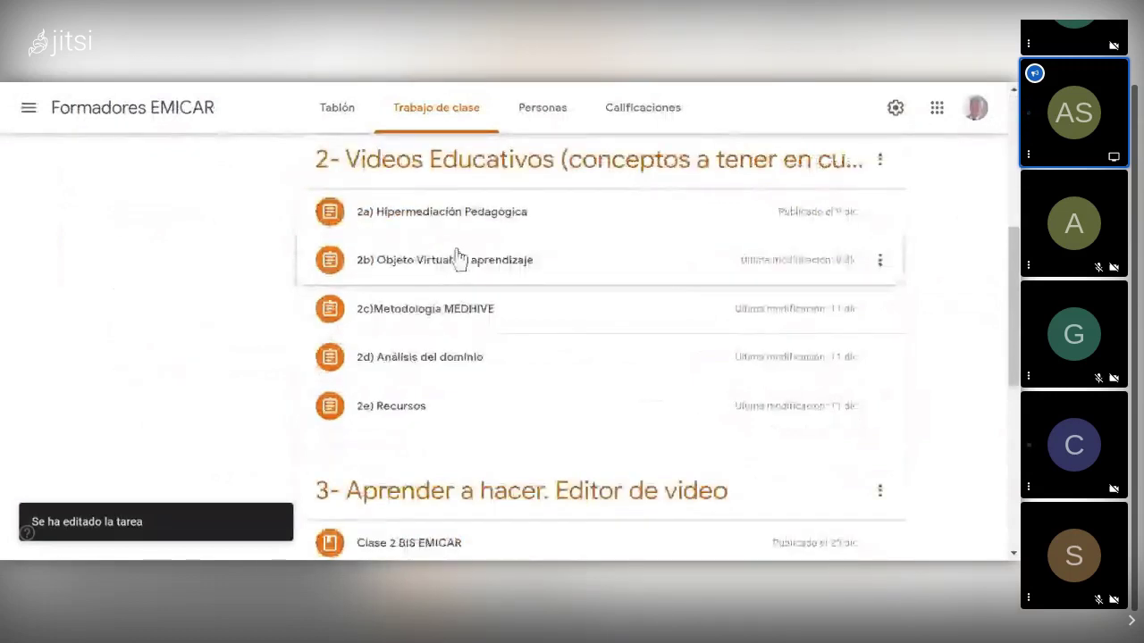
{"action": "scroll", "coordinate": [777, 398], "scroll_direction": "down", "scroll_amount": 7}
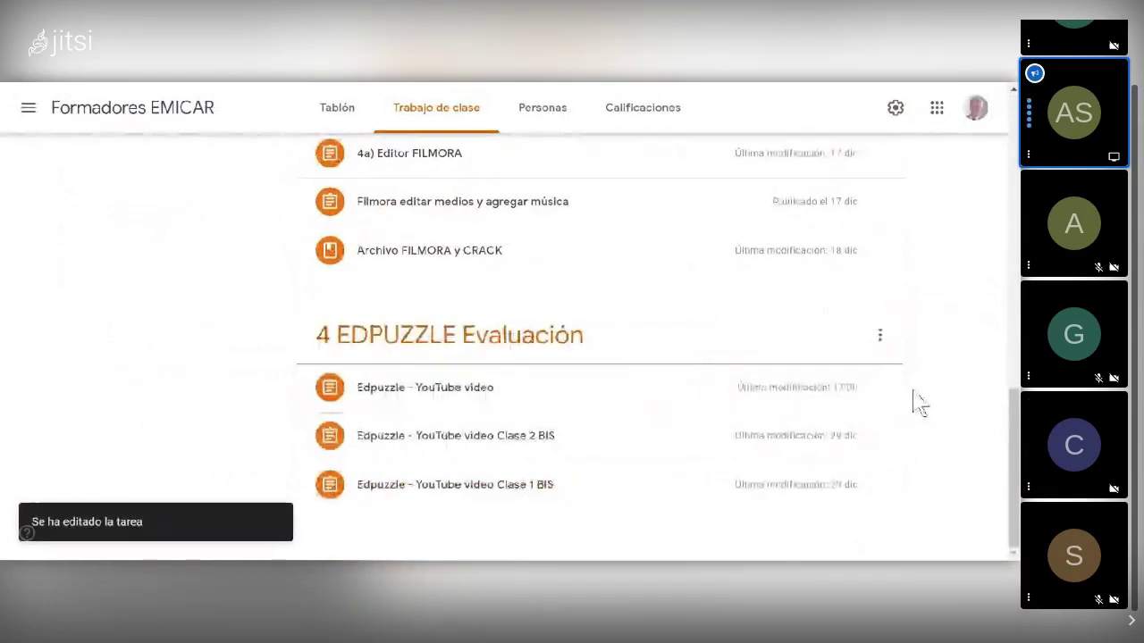
{"action": "mouse_move", "coordinate": [899, 396]}
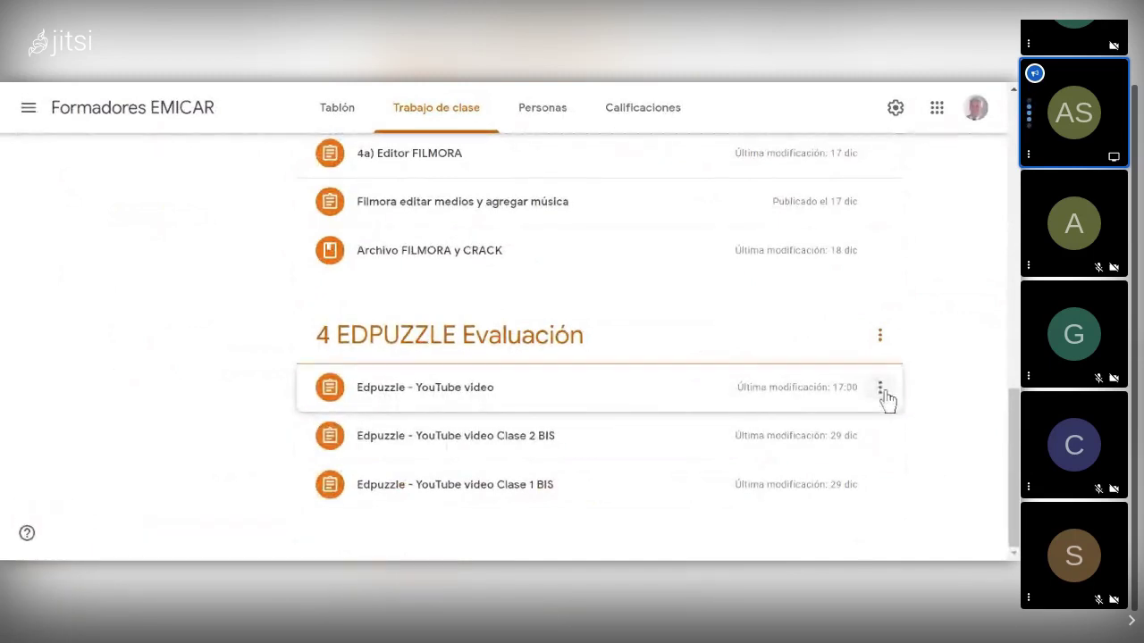
{"action": "left_click", "coordinate": [883, 397]}
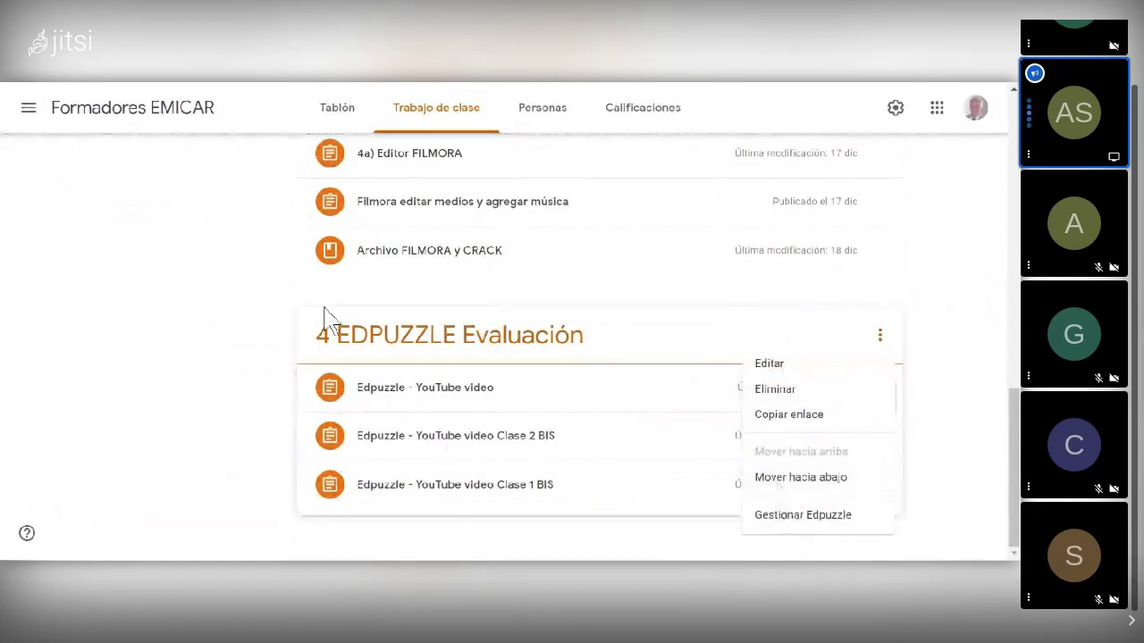
{"action": "left_click", "coordinate": [392, 405]}
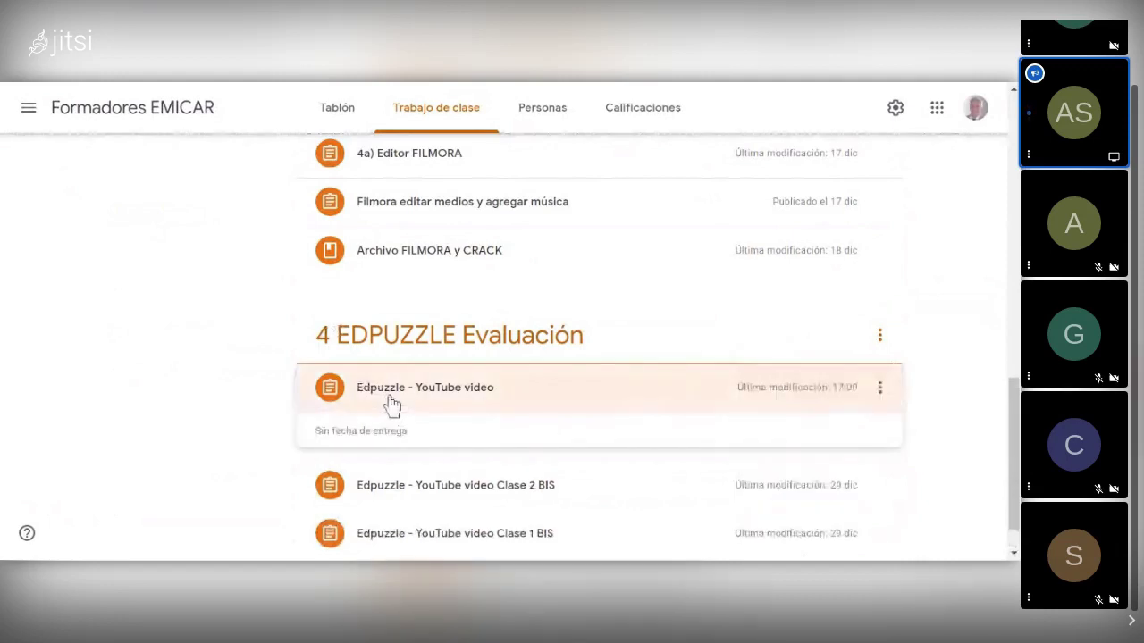
{"action": "scroll", "coordinate": [483, 410], "scroll_direction": "down", "scroll_amount": 3}
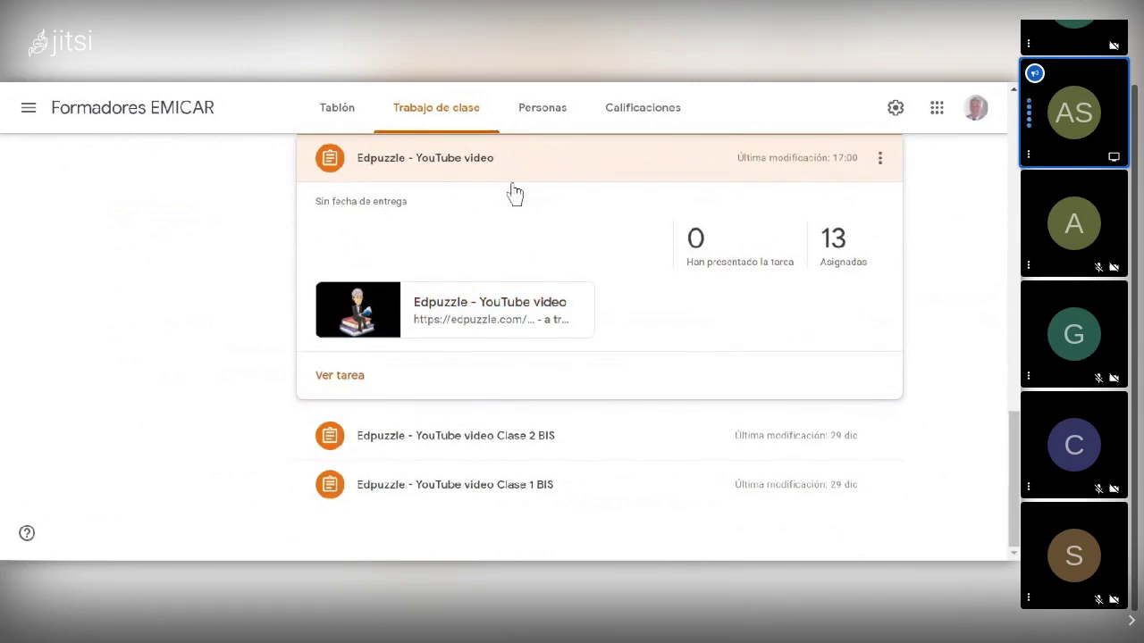
{"action": "left_click", "coordinate": [587, 85]}
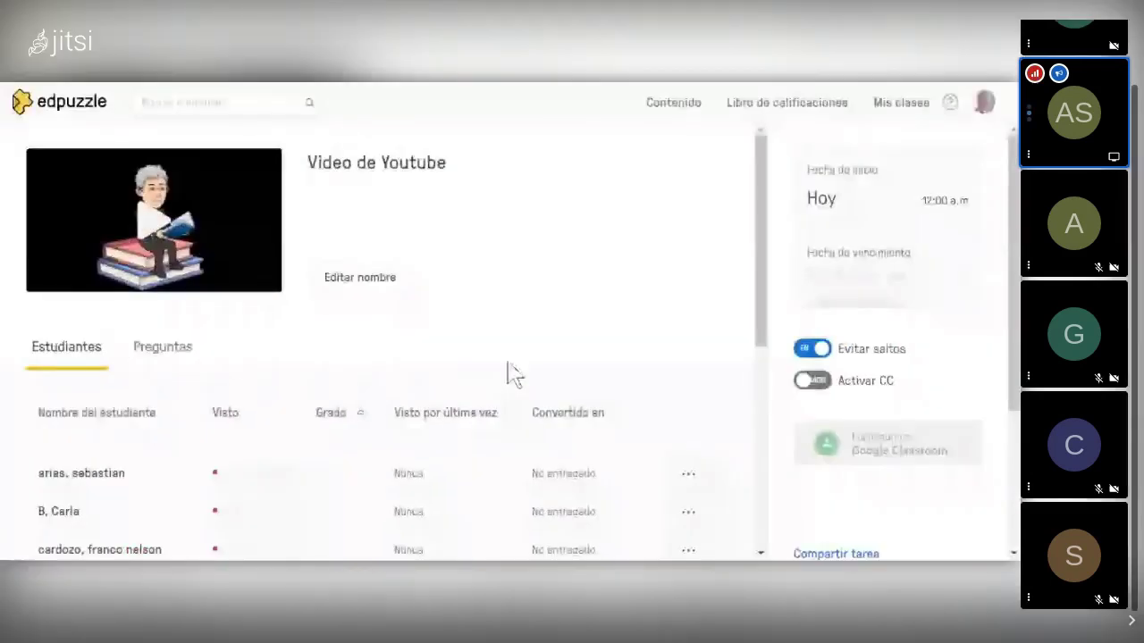
Step: Open the gradebook for the Formadores EMICAR class and review the students' scores and time spent on each video
{"action": "scroll", "coordinate": [391, 259], "scroll_direction": "down", "scroll_amount": 2}
{"action": "scroll", "coordinate": [420, 282], "scroll_direction": "up", "scroll_amount": 2}
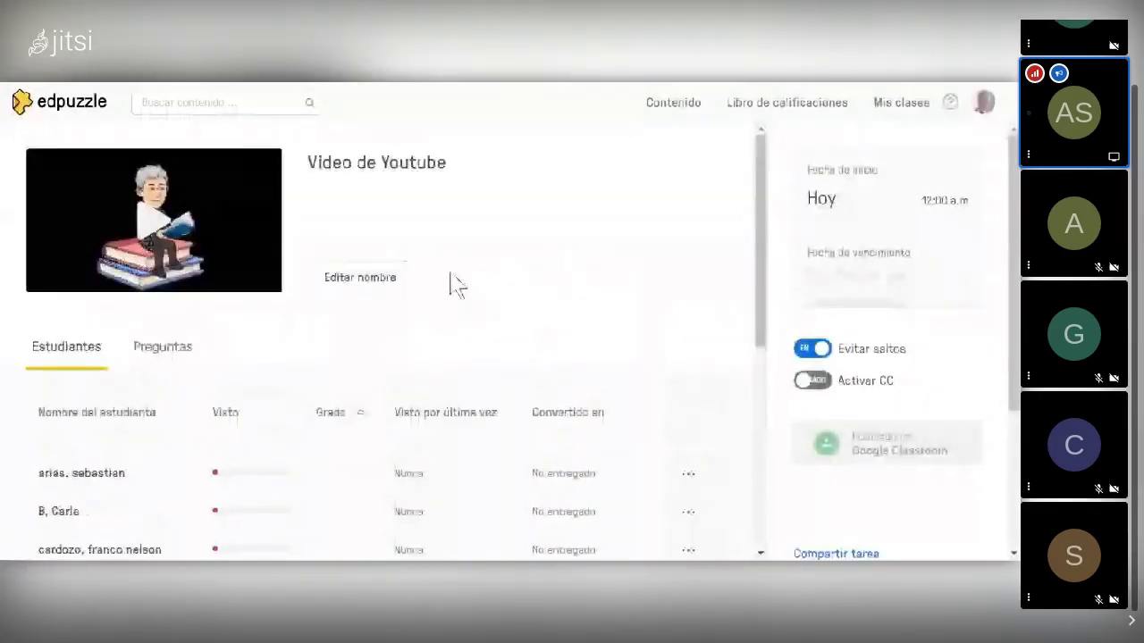
{"action": "left_click", "coordinate": [775, 113]}
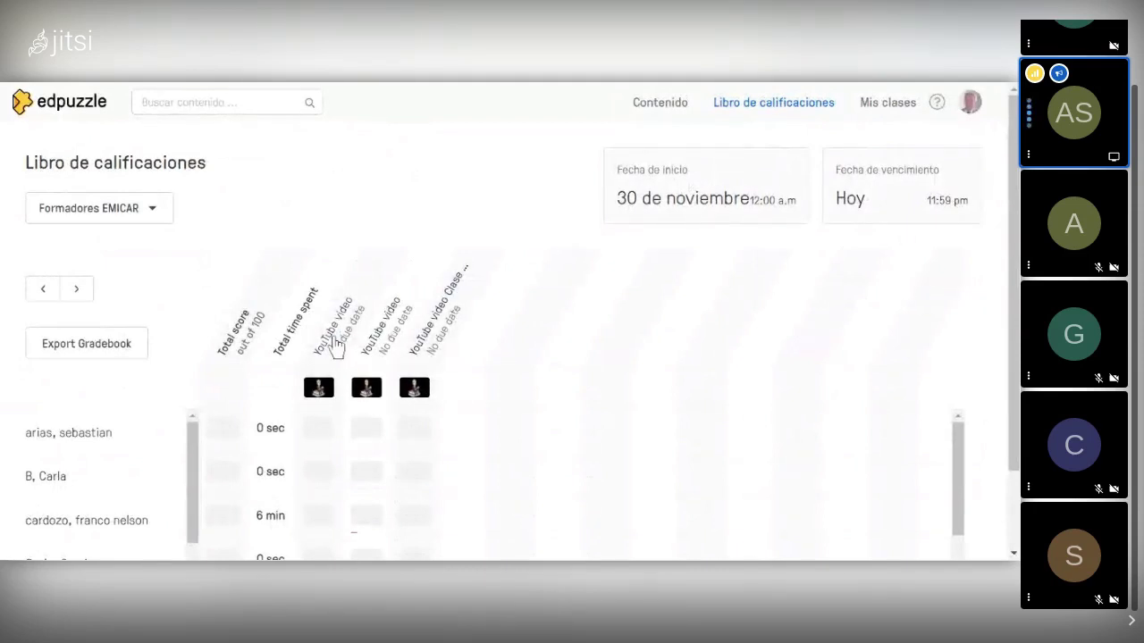
{"action": "scroll", "coordinate": [335, 347], "scroll_direction": "down", "scroll_amount": 1}
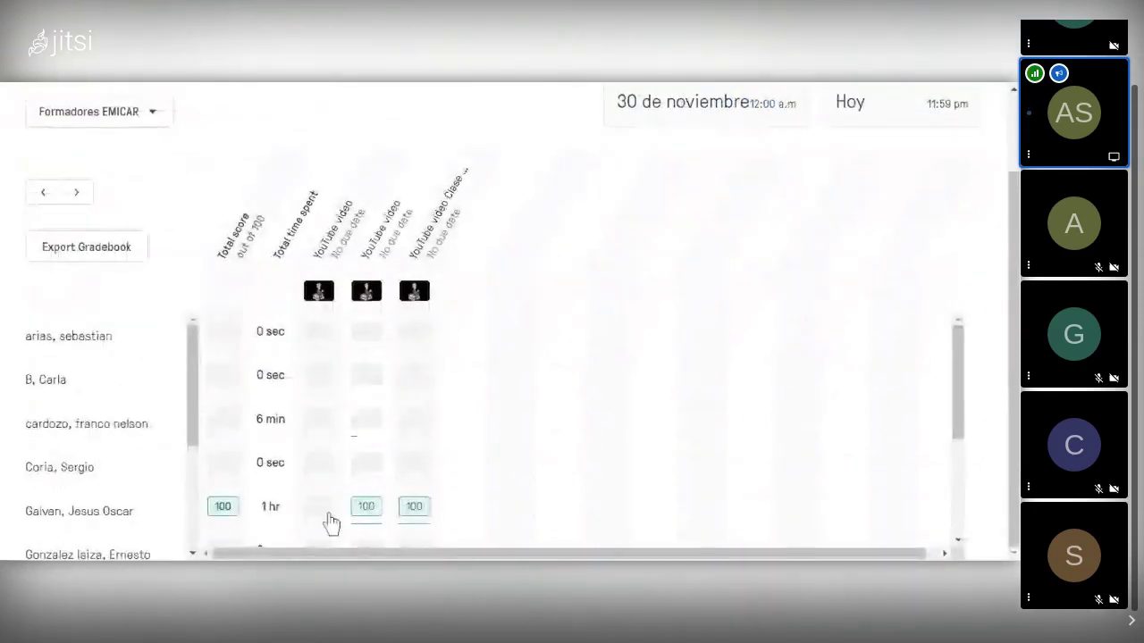
{"action": "scroll", "coordinate": [332, 533], "scroll_direction": "down", "scroll_amount": 2}
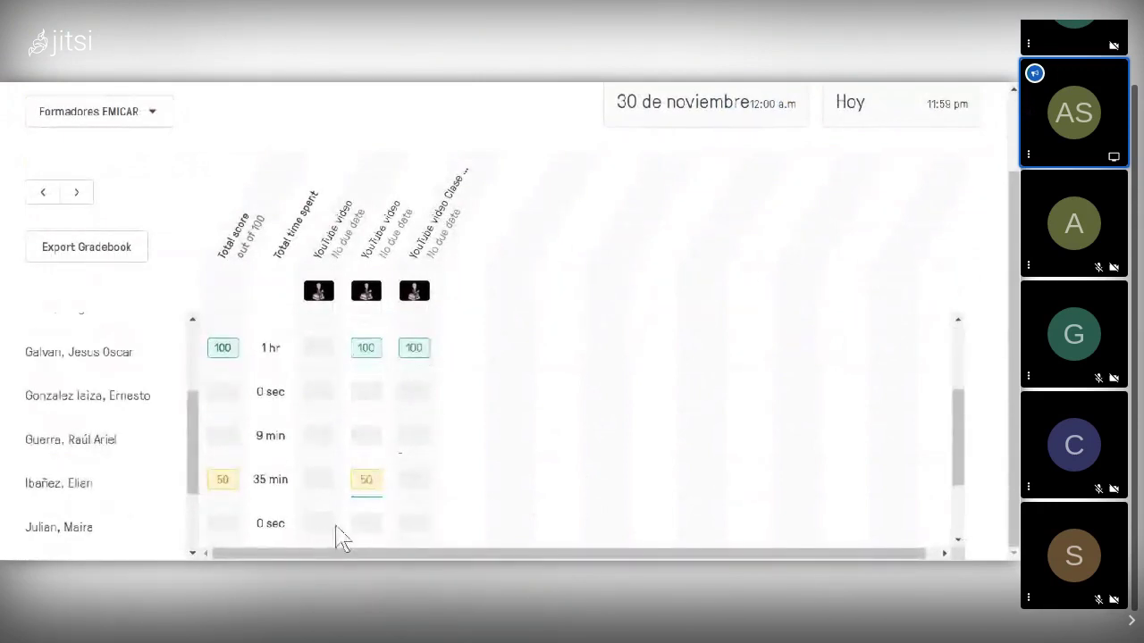
{"action": "scroll", "coordinate": [336, 527], "scroll_direction": "up", "scroll_amount": 1}
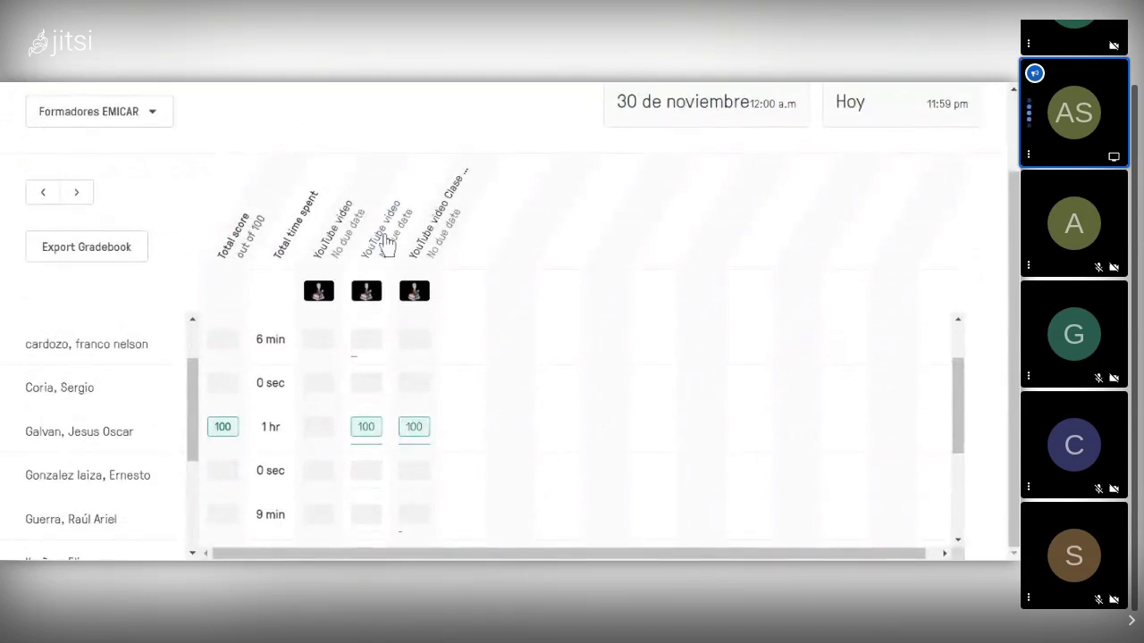
Step: Open the second "YouTube video" assignment from the gradebook and examine each student's viewing progress
{"action": "left_click", "coordinate": [385, 237]}
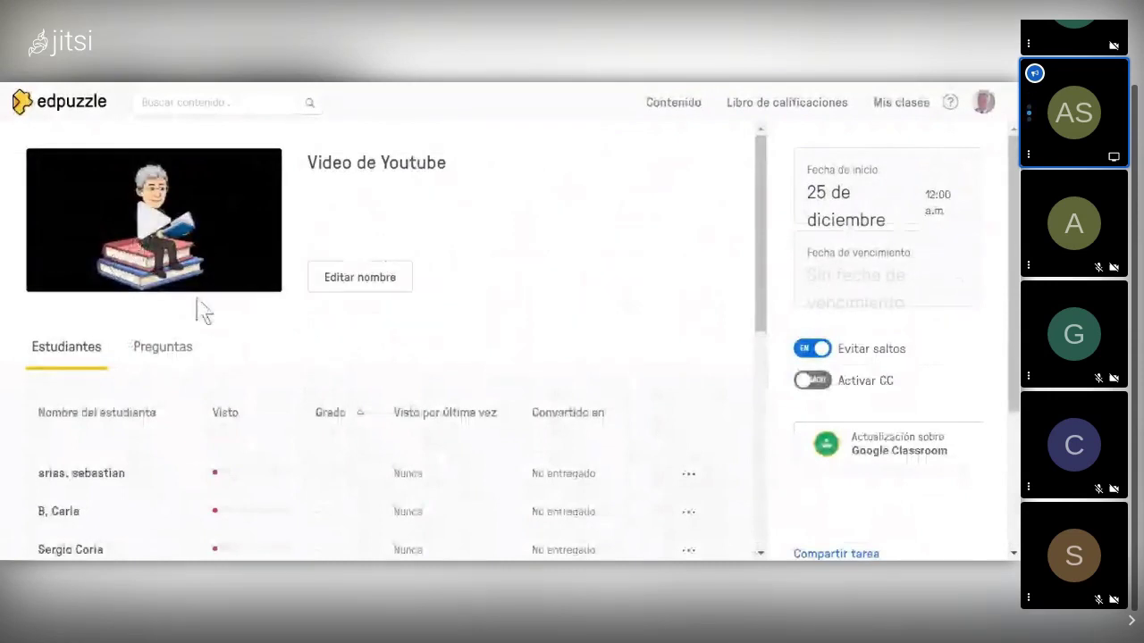
{"action": "scroll", "coordinate": [202, 315], "scroll_direction": "down", "scroll_amount": 1}
{"action": "scroll", "coordinate": [202, 316], "scroll_direction": "down", "scroll_amount": 2}
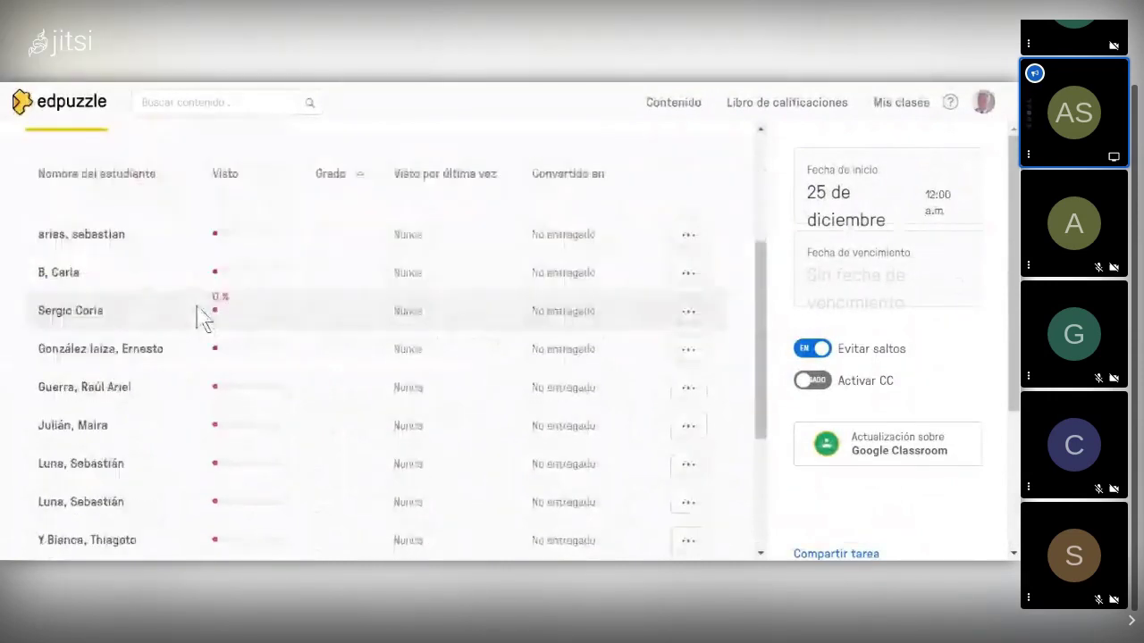
{"action": "scroll", "coordinate": [203, 318], "scroll_direction": "down", "scroll_amount": 3}
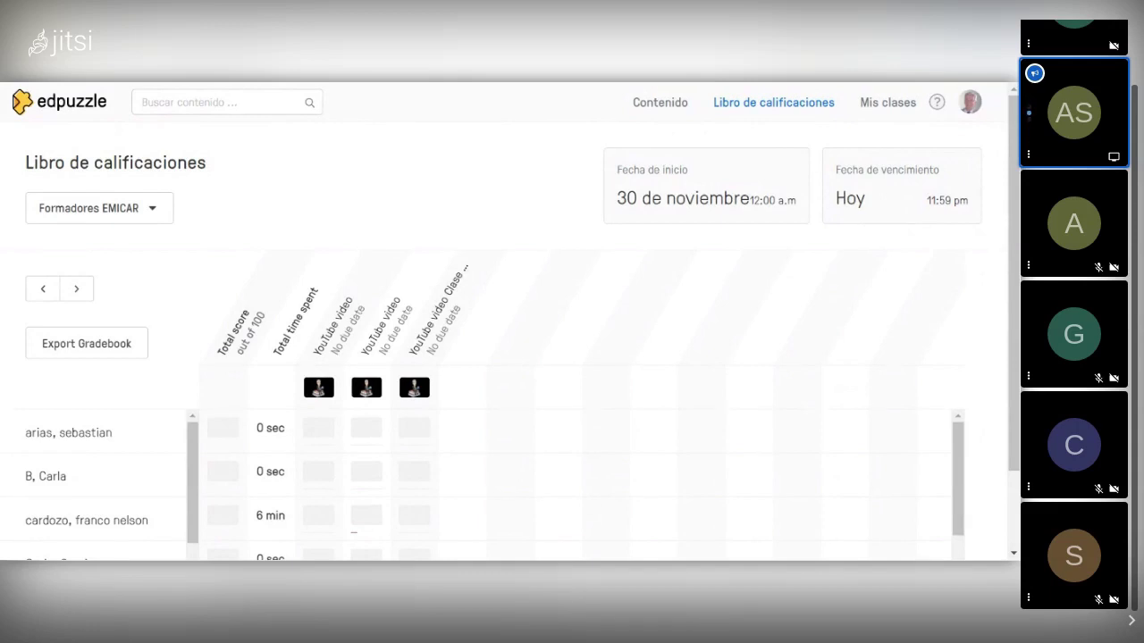
Step: Switch to Google Classroom and look through the classwork around the "4 EDPUZZLE Evaluación" topic and the Google apps on offer
{"action": "key", "text": "ctrl+Tab"}
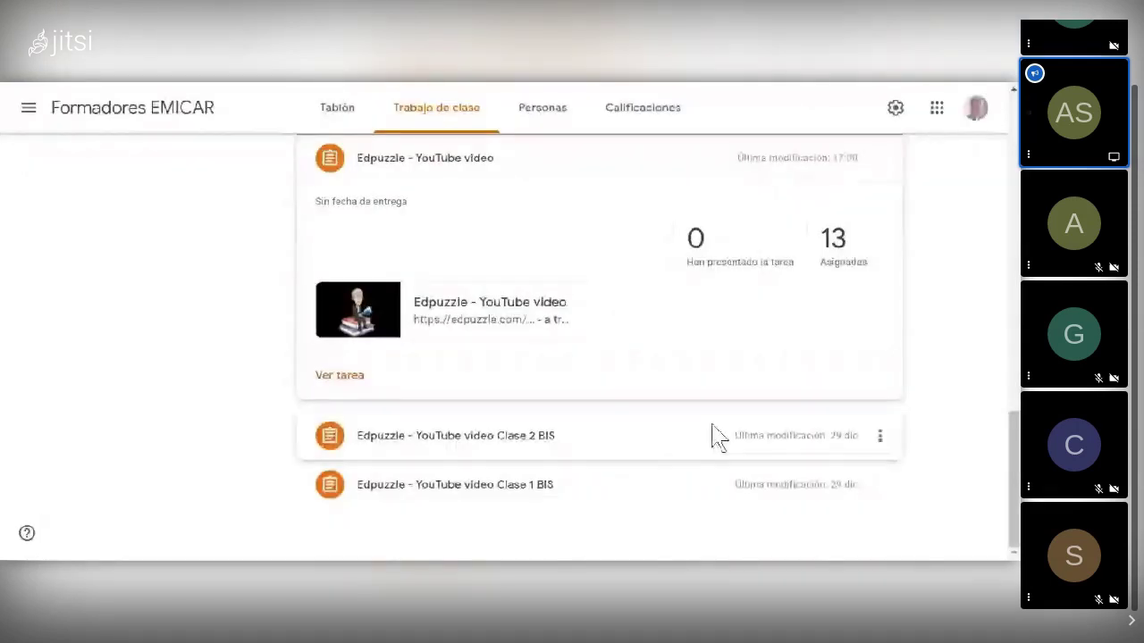
{"action": "left_click", "coordinate": [936, 111]}
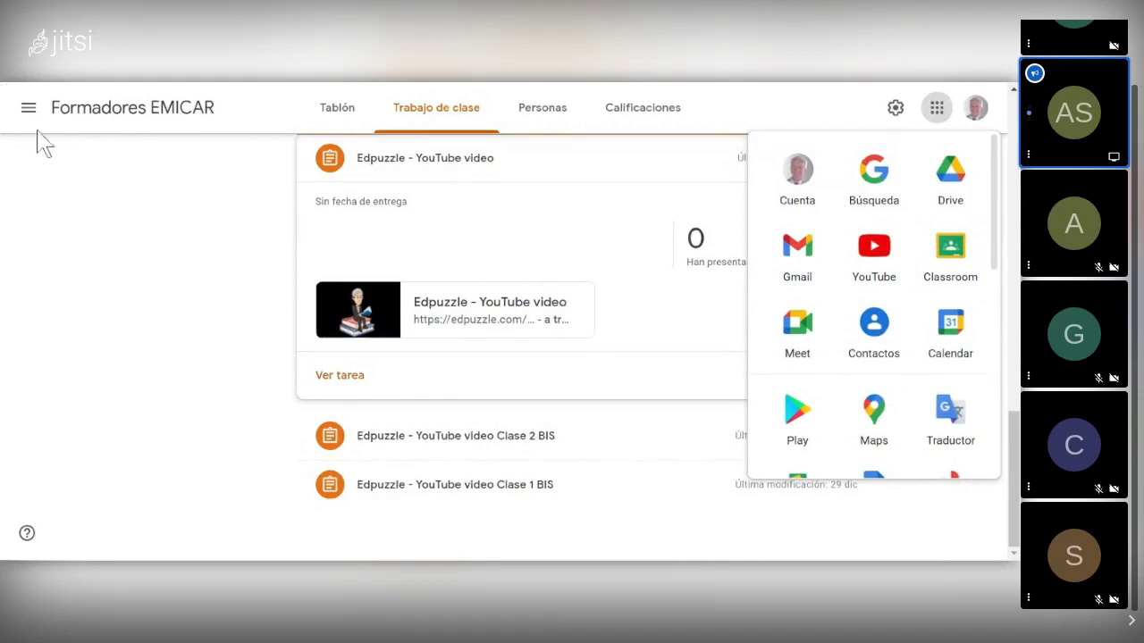
{"action": "left_click", "coordinate": [401, 114]}
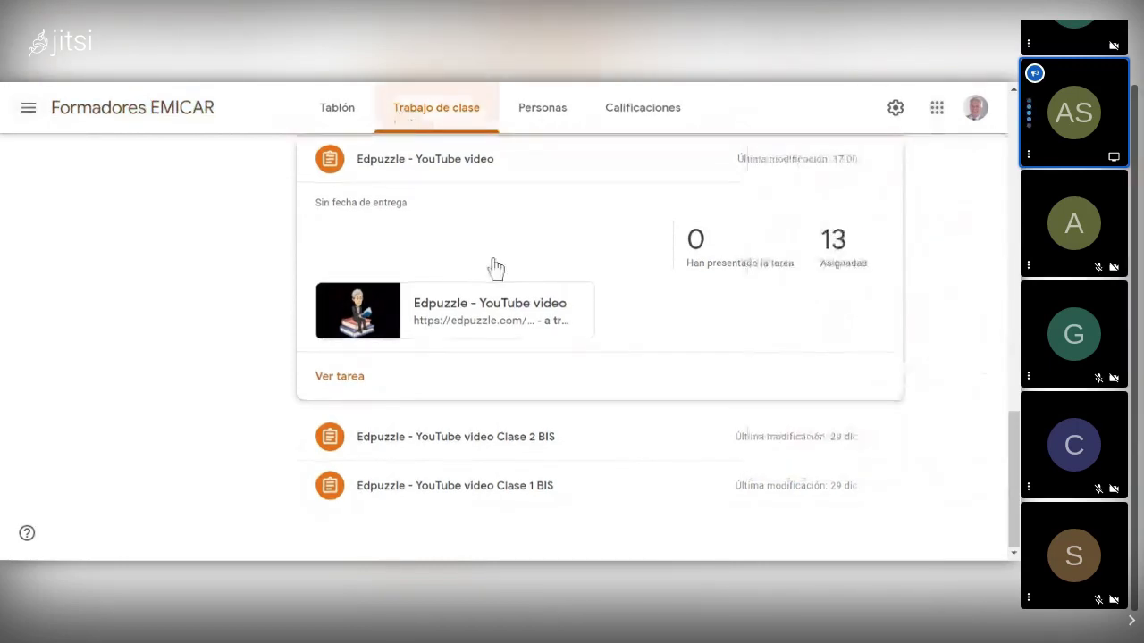
{"action": "scroll", "coordinate": [496, 268], "scroll_direction": "up", "scroll_amount": 4}
{"action": "scroll", "coordinate": [496, 267], "scroll_direction": "down", "scroll_amount": 1}
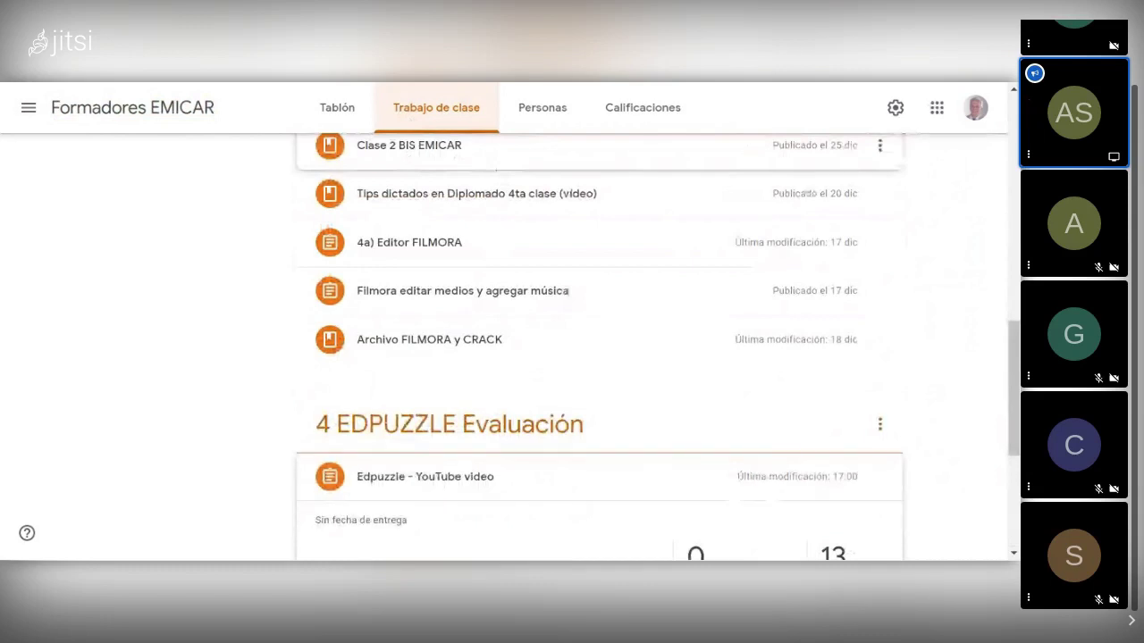
{"action": "scroll", "coordinate": [503, 170], "scroll_direction": "down", "scroll_amount": 4}
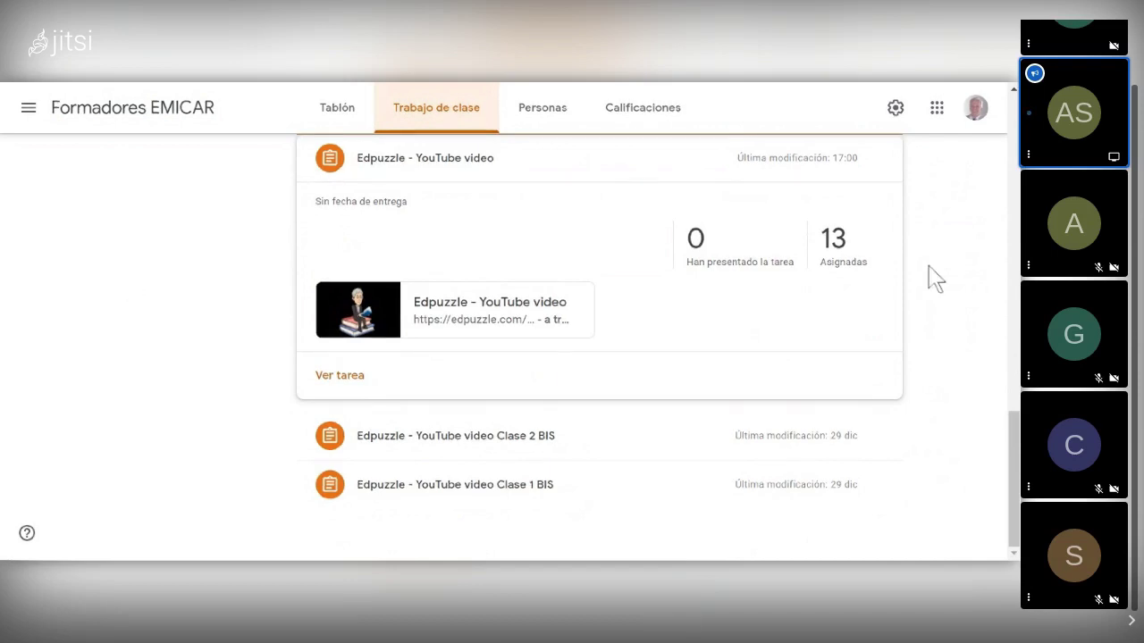
{"action": "scroll", "coordinate": [511, 313], "scroll_direction": "up", "scroll_amount": 3}
{"action": "scroll", "coordinate": [510, 313], "scroll_direction": "down", "scroll_amount": 3}
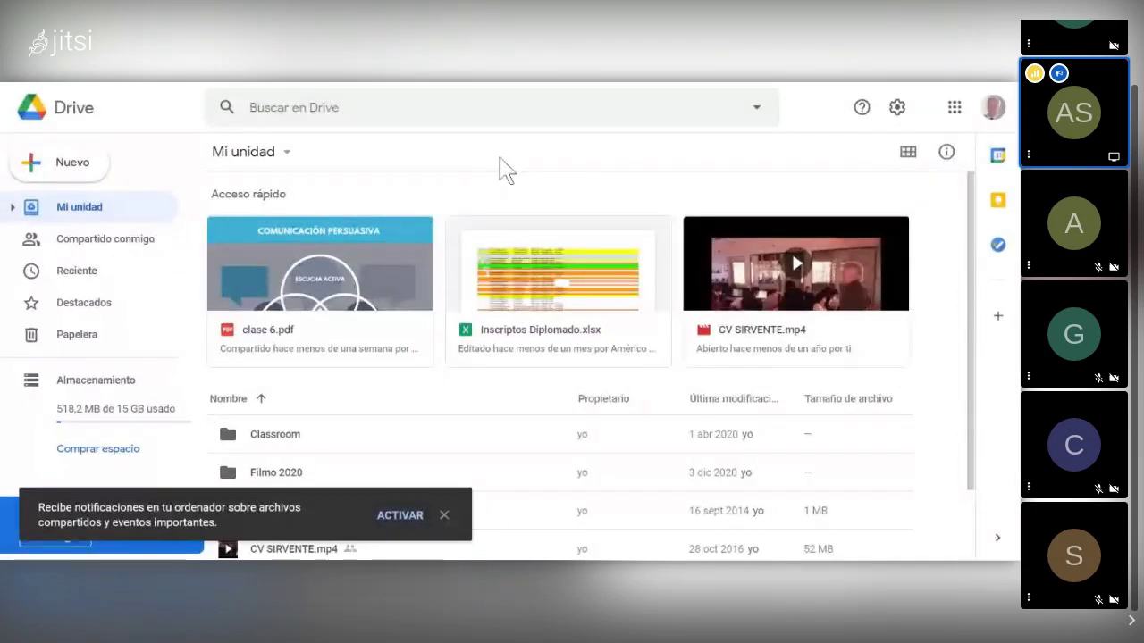
Step: In Google Drive, create a blank Google Forms form and title it "encuesta y eval."
{"action": "left_click", "coordinate": [52, 170]}
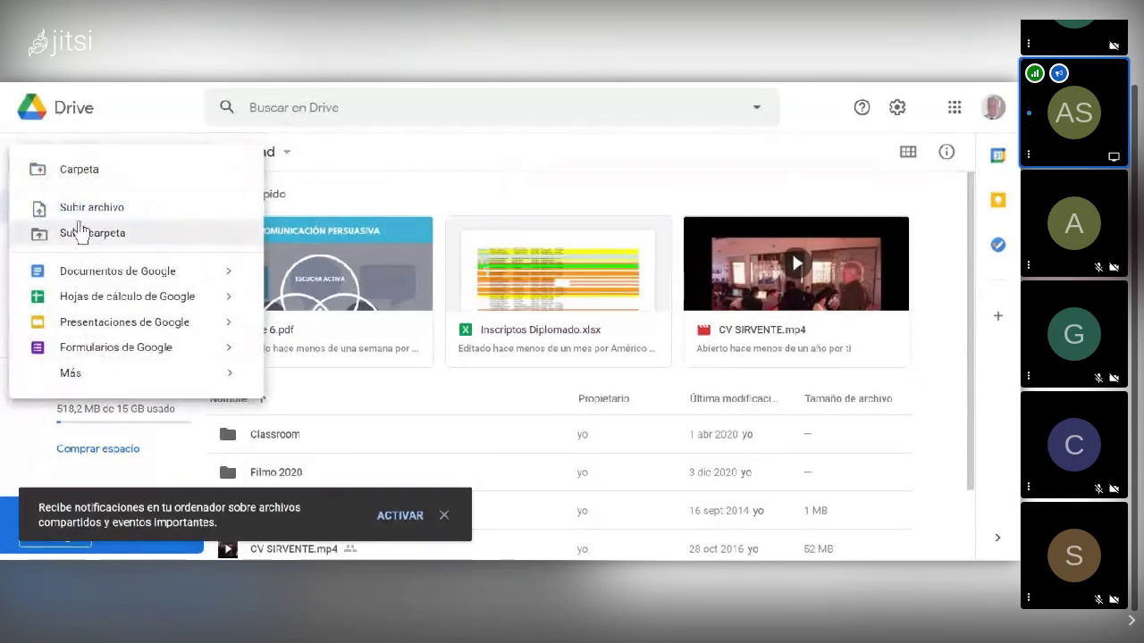
{"action": "mouse_move", "coordinate": [71, 378]}
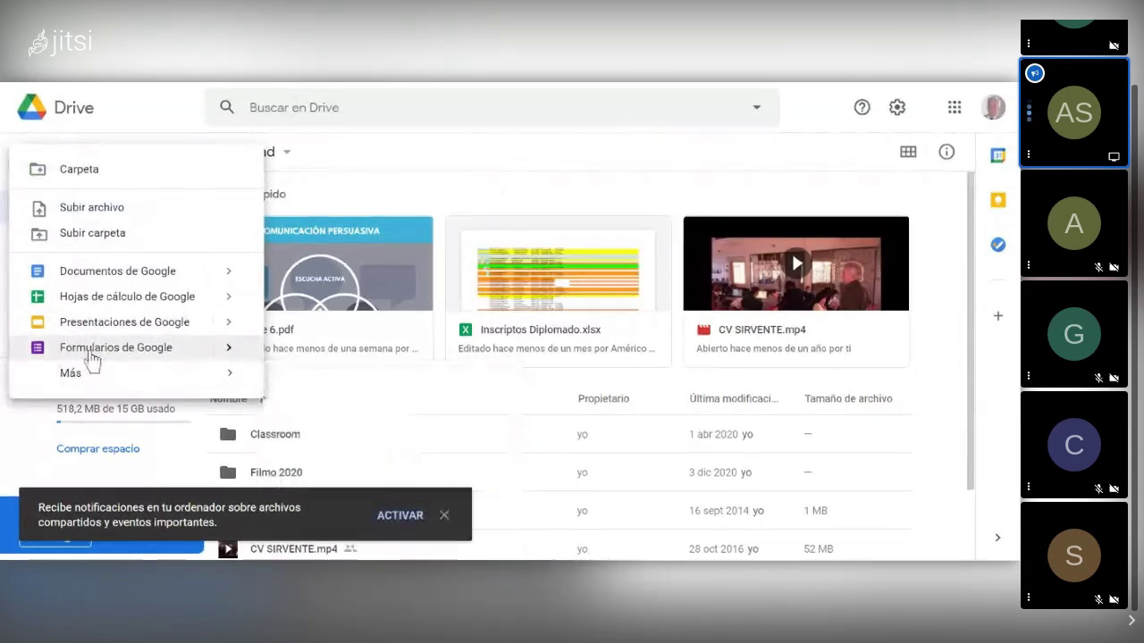
{"action": "key", "text": "Escape"}
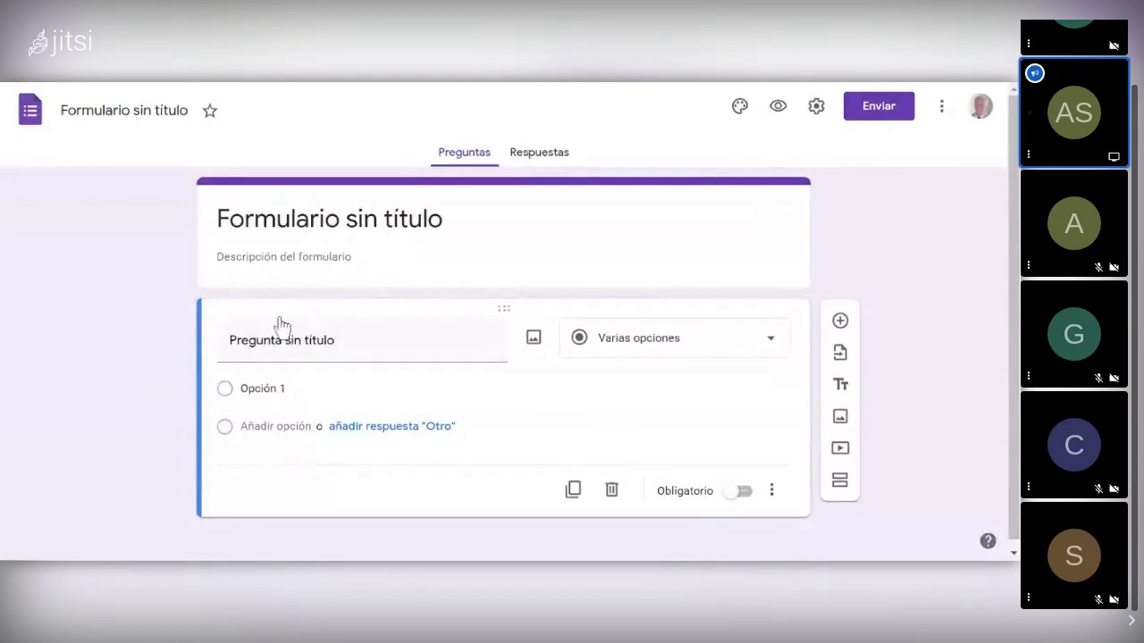
{"action": "left_click", "coordinate": [328, 219]}
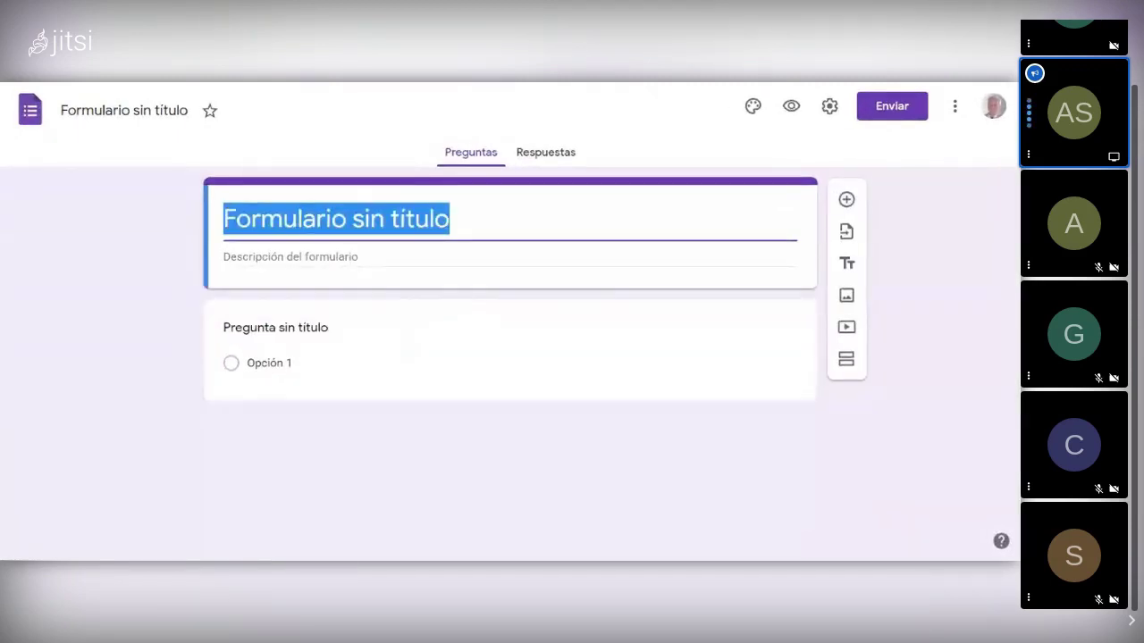
{"action": "type", "text": "encues"}
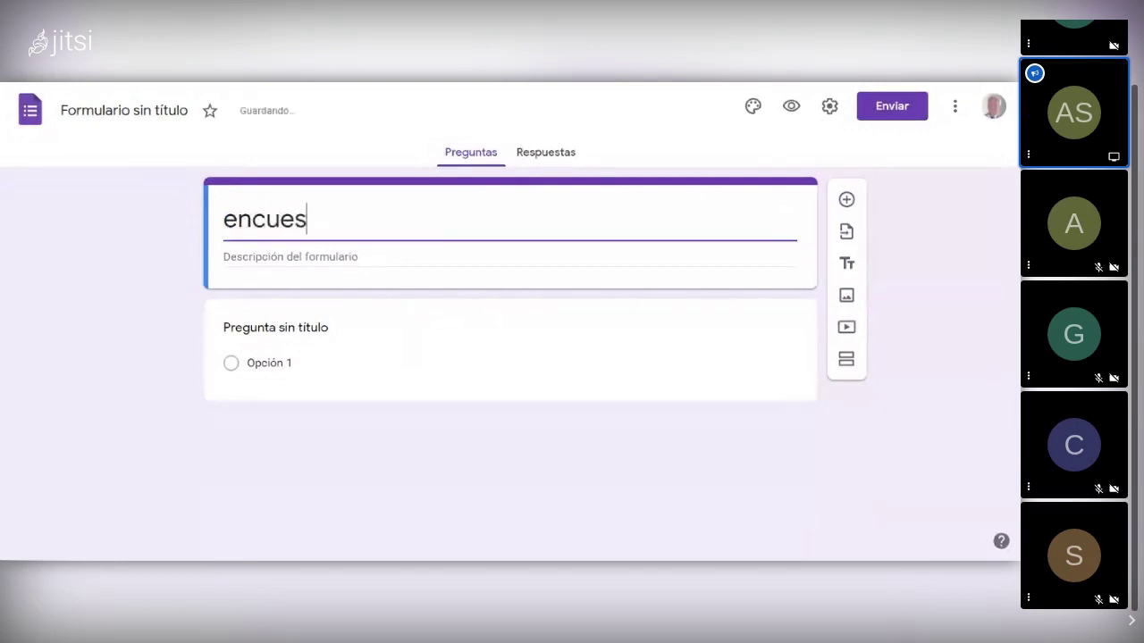
{"action": "type", "text": "ta y ev"}
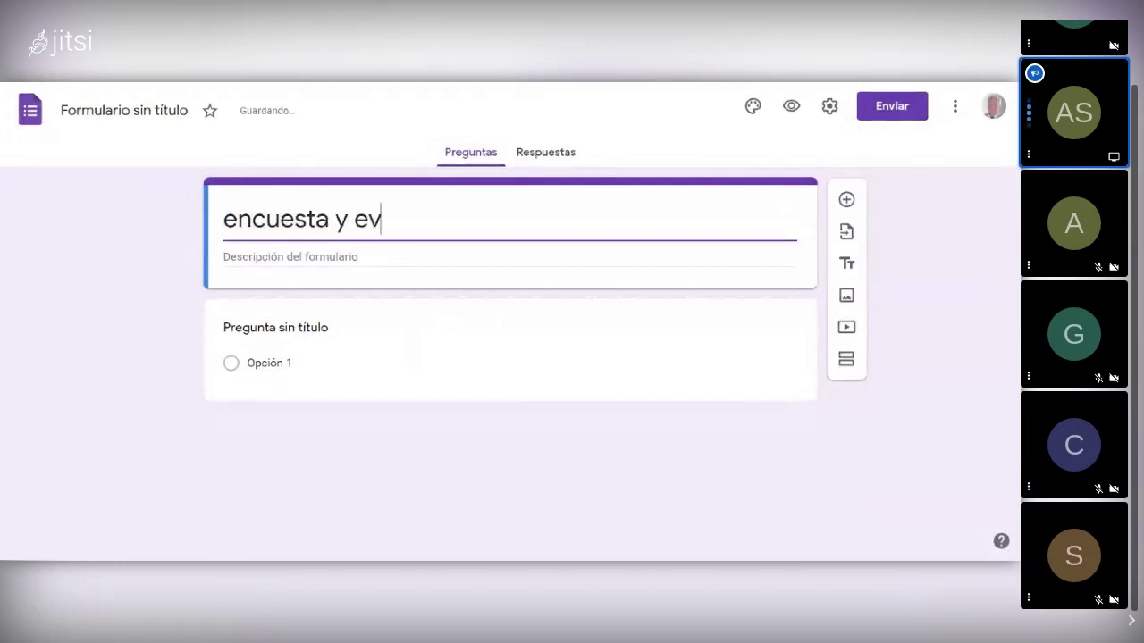
{"action": "type", "text": "al."}
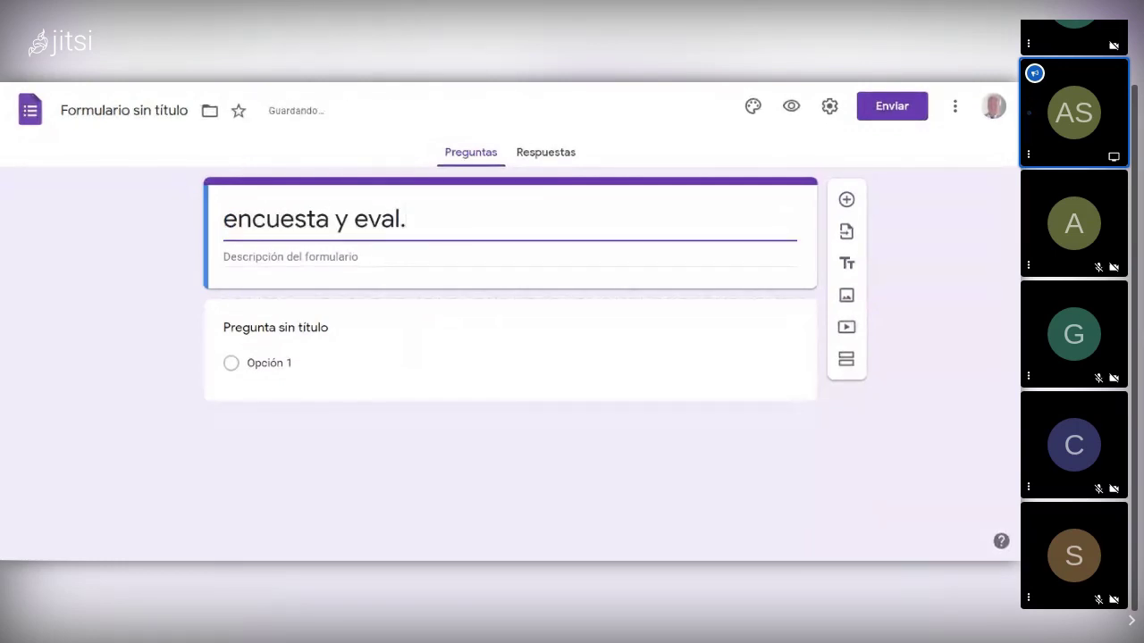
Step: Try the Casillas and Desplegable types on the untitled question, and set it back to Varias opciones
{"action": "left_click", "coordinate": [287, 353]}
{"action": "left_click", "coordinate": [261, 389]}
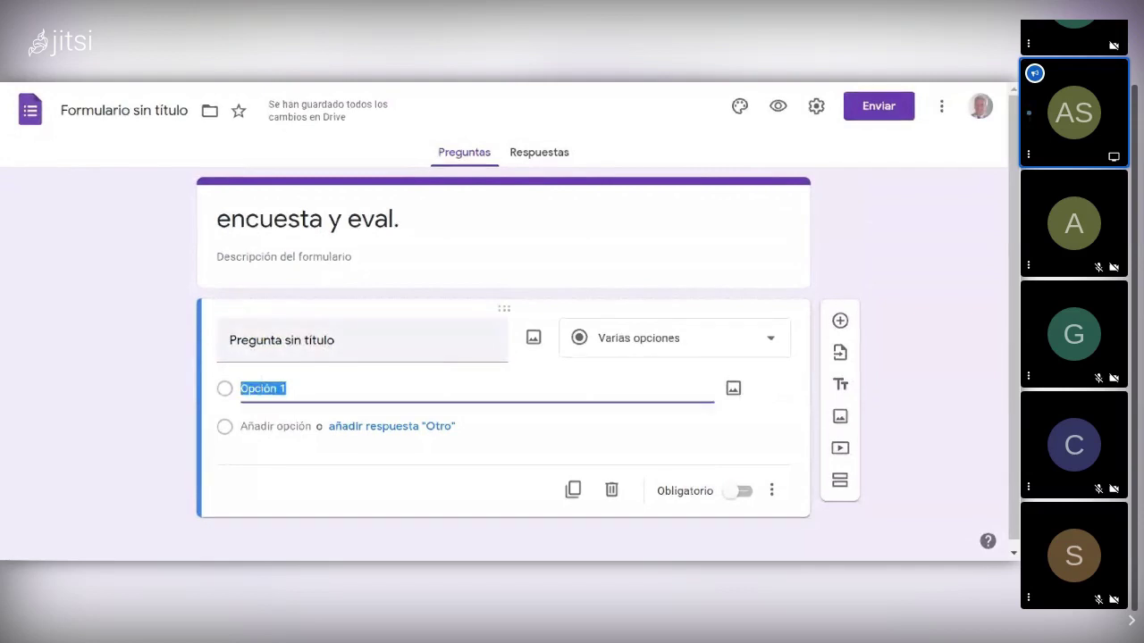
{"action": "left_click", "coordinate": [271, 337]}
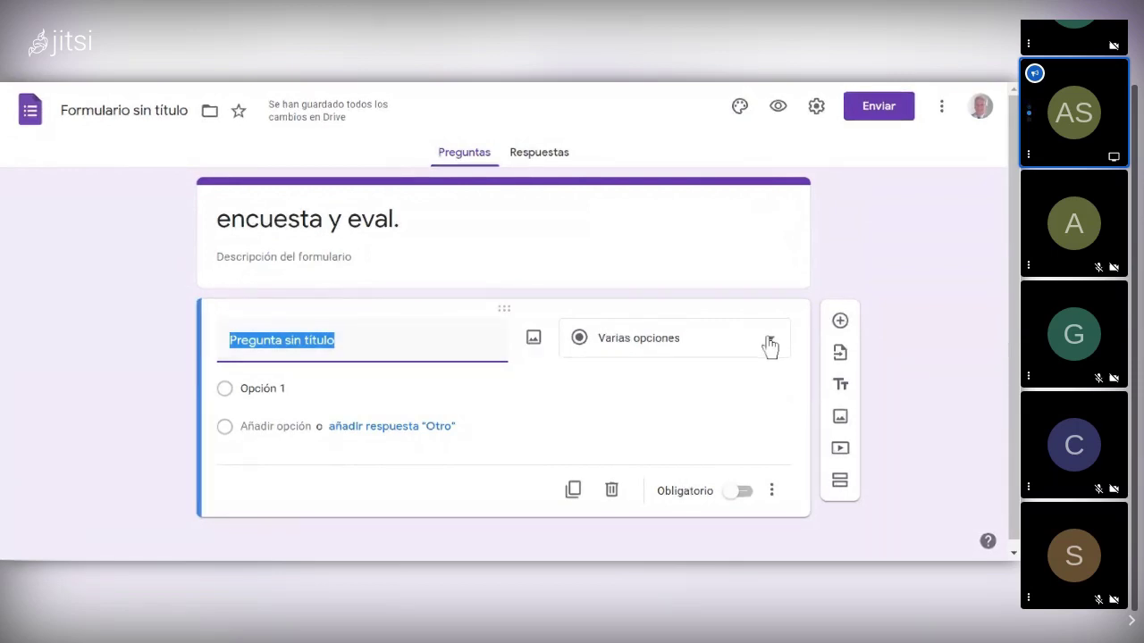
{"action": "key", "text": "Right"}
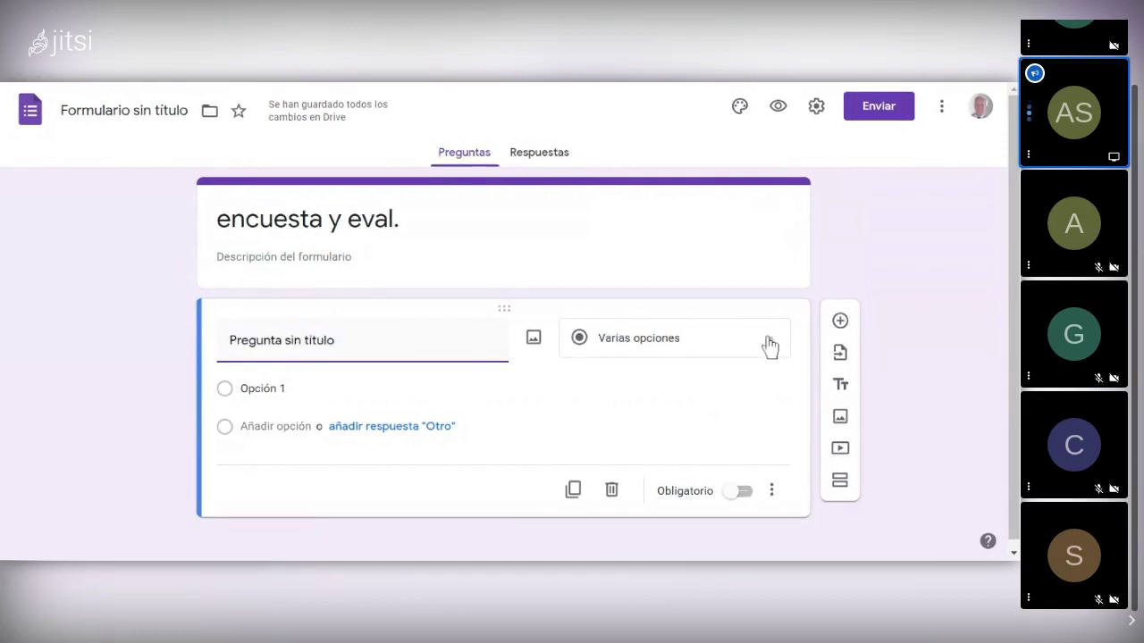
{"action": "left_click", "coordinate": [767, 345]}
{"action": "left_click", "coordinate": [606, 219]}
{"action": "left_click", "coordinate": [771, 344]}
{"action": "left_click", "coordinate": [605, 265]}
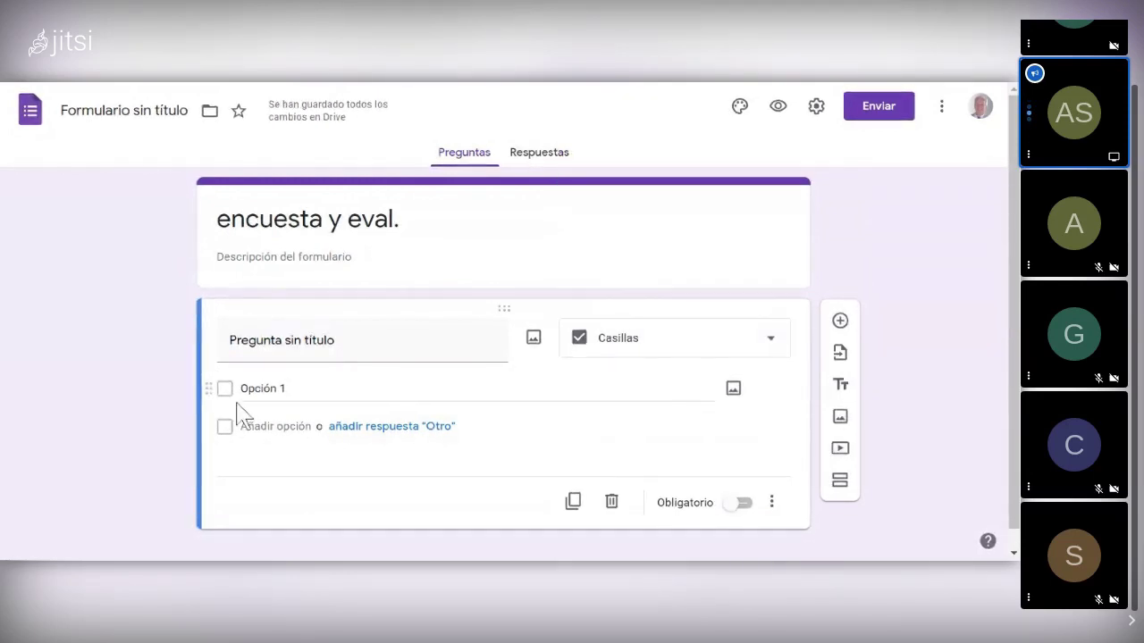
{"action": "left_click", "coordinate": [644, 349]}
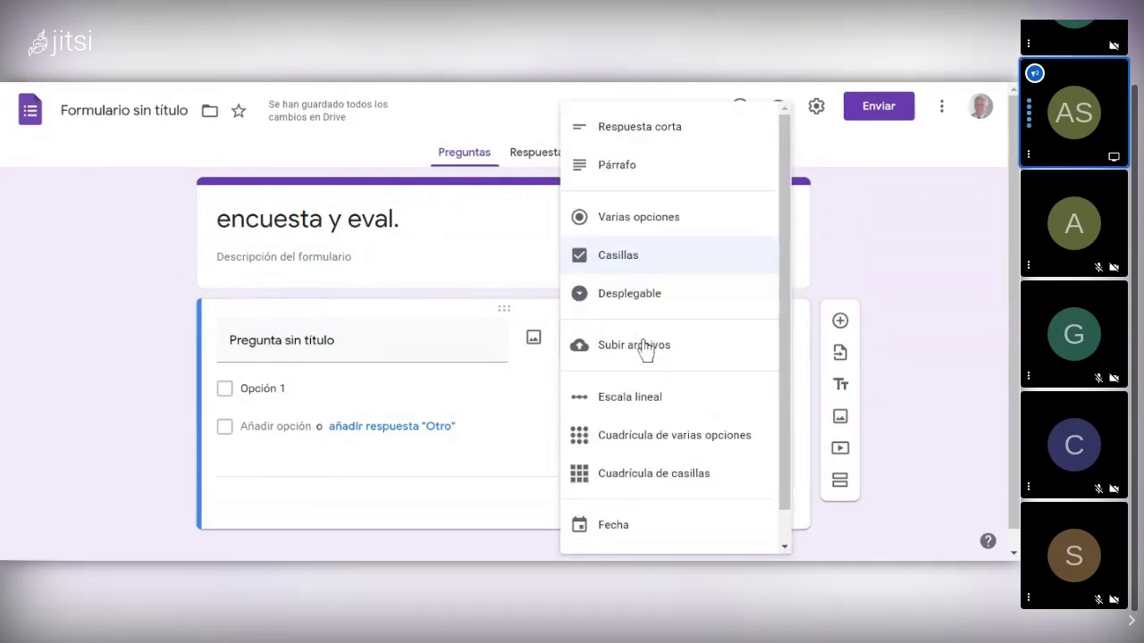
{"action": "left_click", "coordinate": [625, 294]}
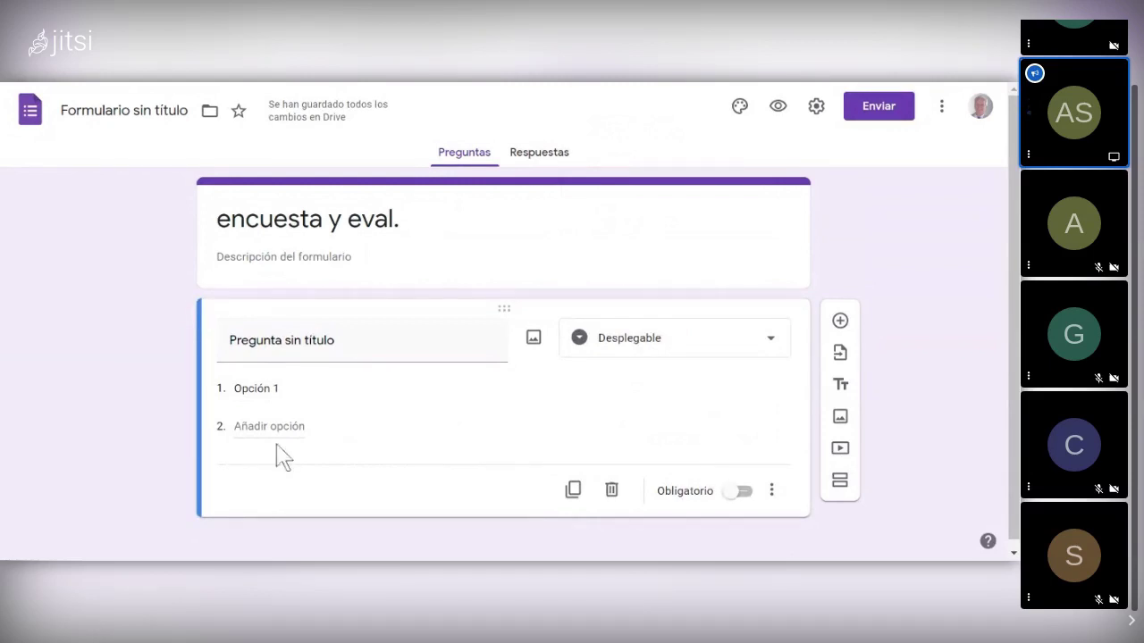
{"action": "left_click", "coordinate": [770, 348]}
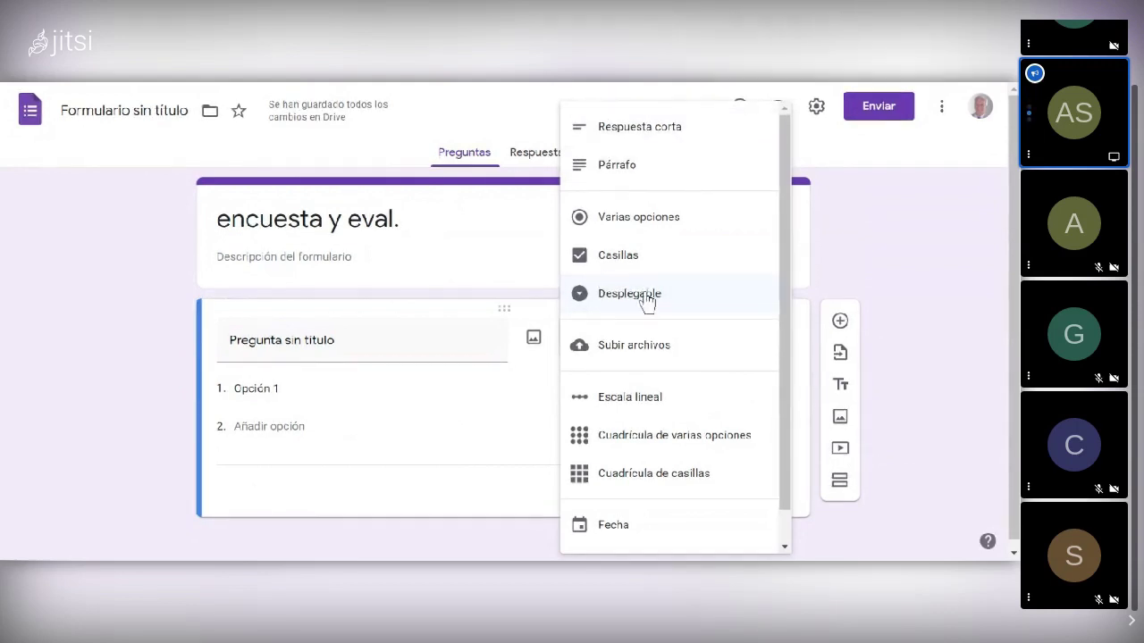
{"action": "left_click", "coordinate": [617, 223]}
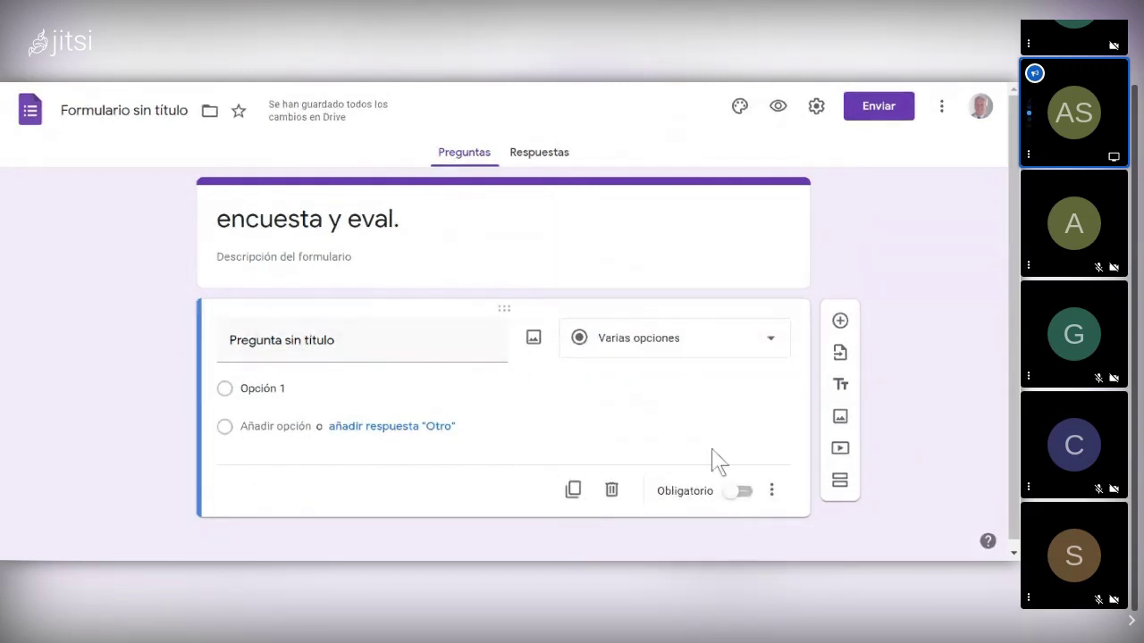
Step: Make the untitled multiple-choice question required and duplicate it
{"action": "left_click", "coordinate": [742, 492]}
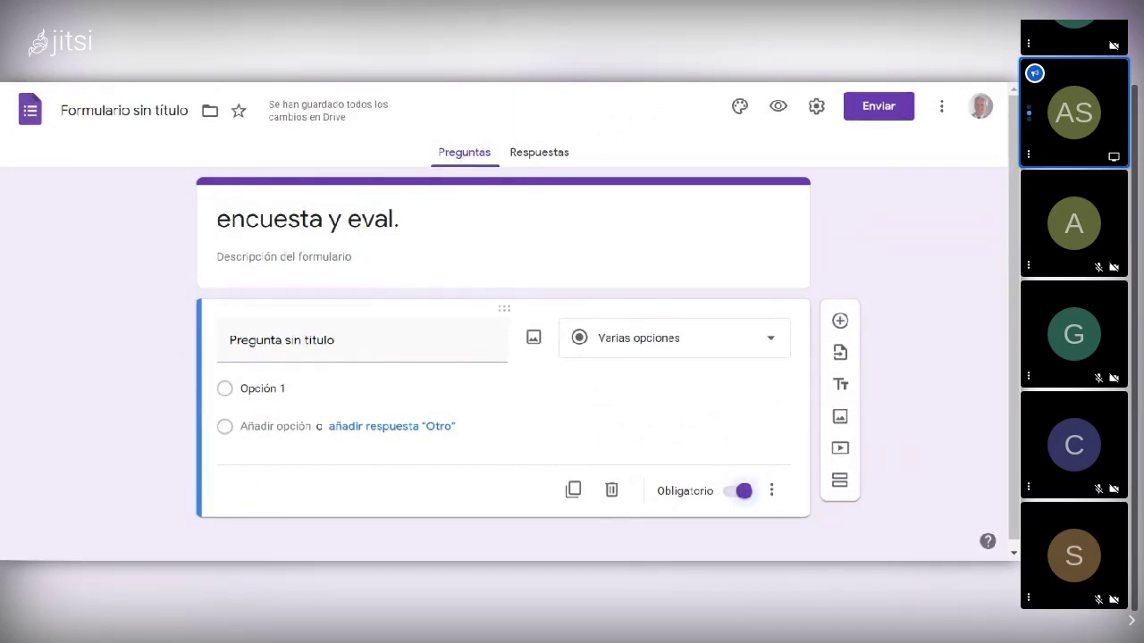
{"action": "left_click", "coordinate": [573, 493]}
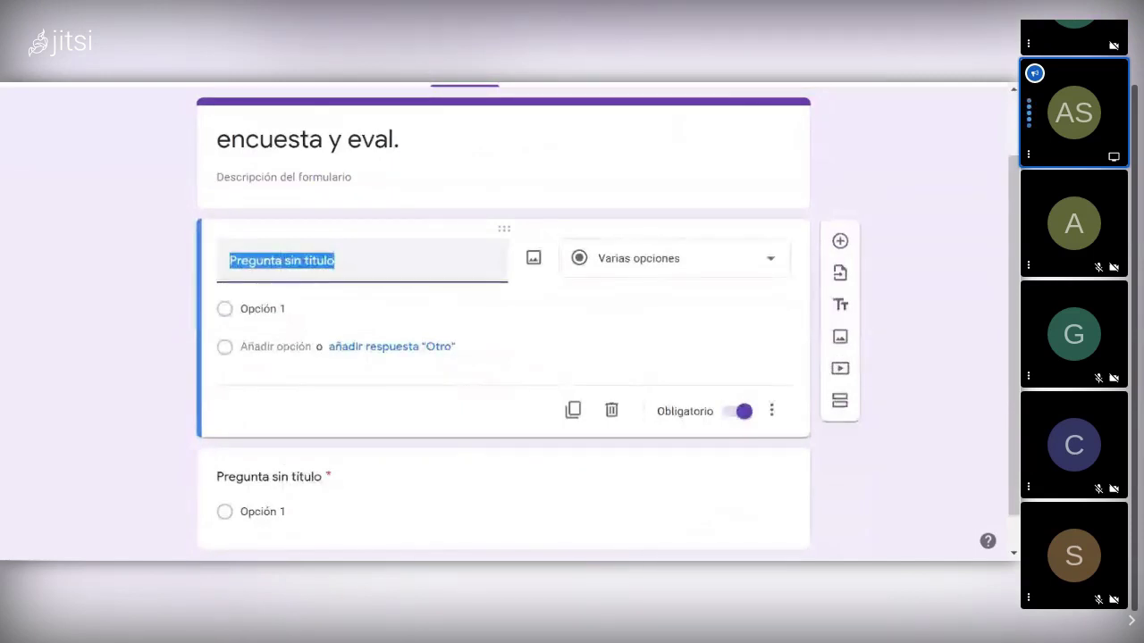
Step: Title the first question "p1" and the second "p2", and select the first answer option of p2
{"action": "type", "text": "p1"}
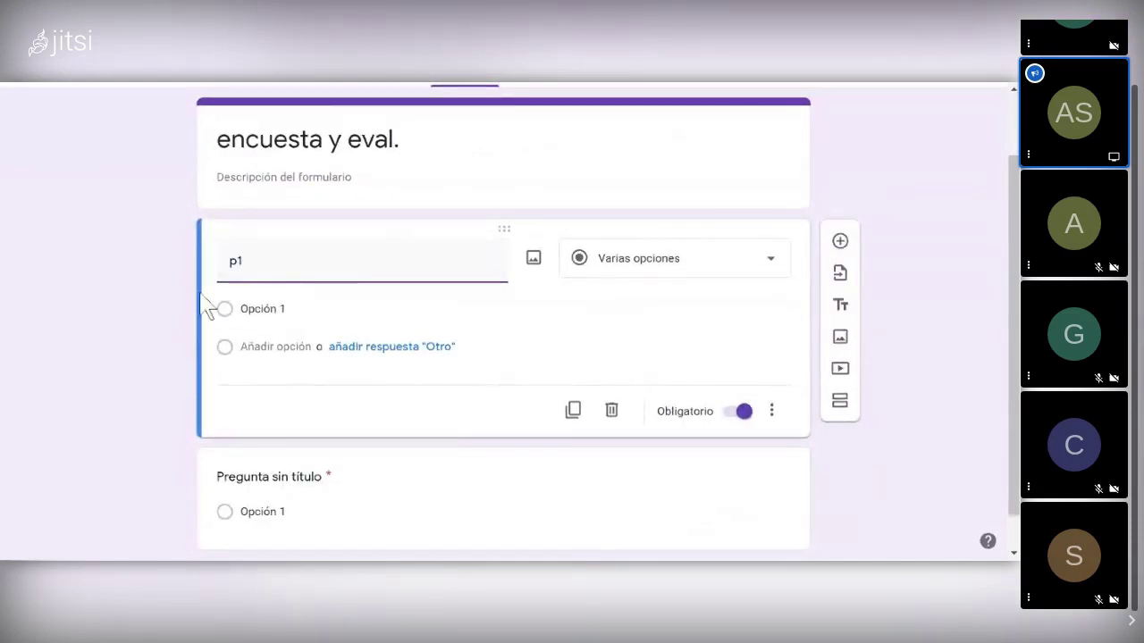
{"action": "left_click", "coordinate": [294, 469]}
{"action": "type", "text": "p"}
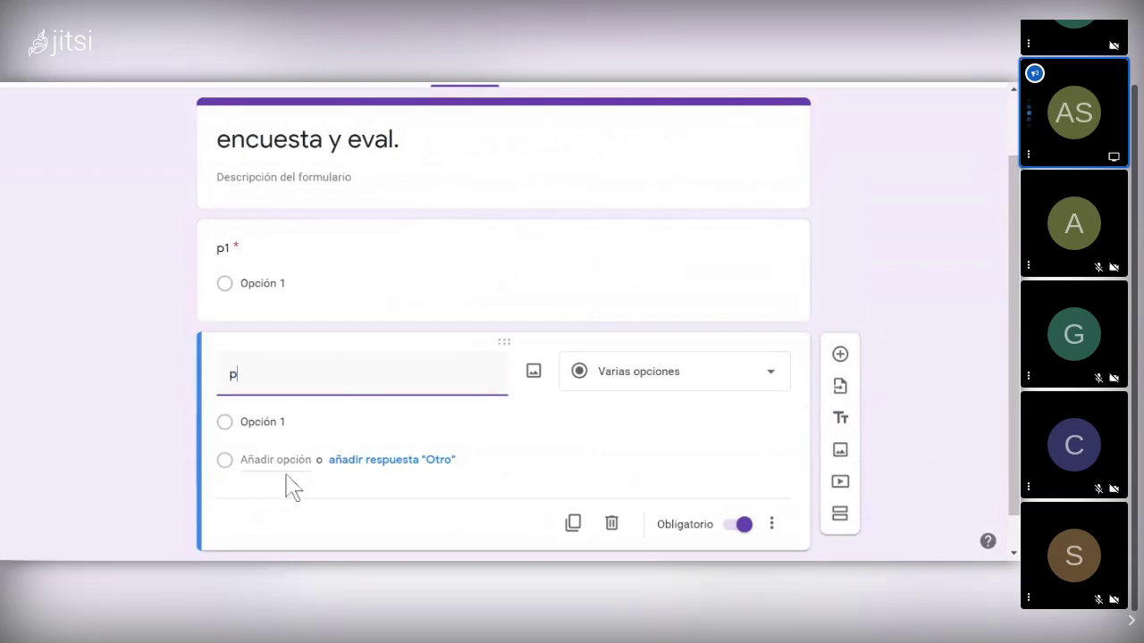
{"action": "type", "text": "2"}
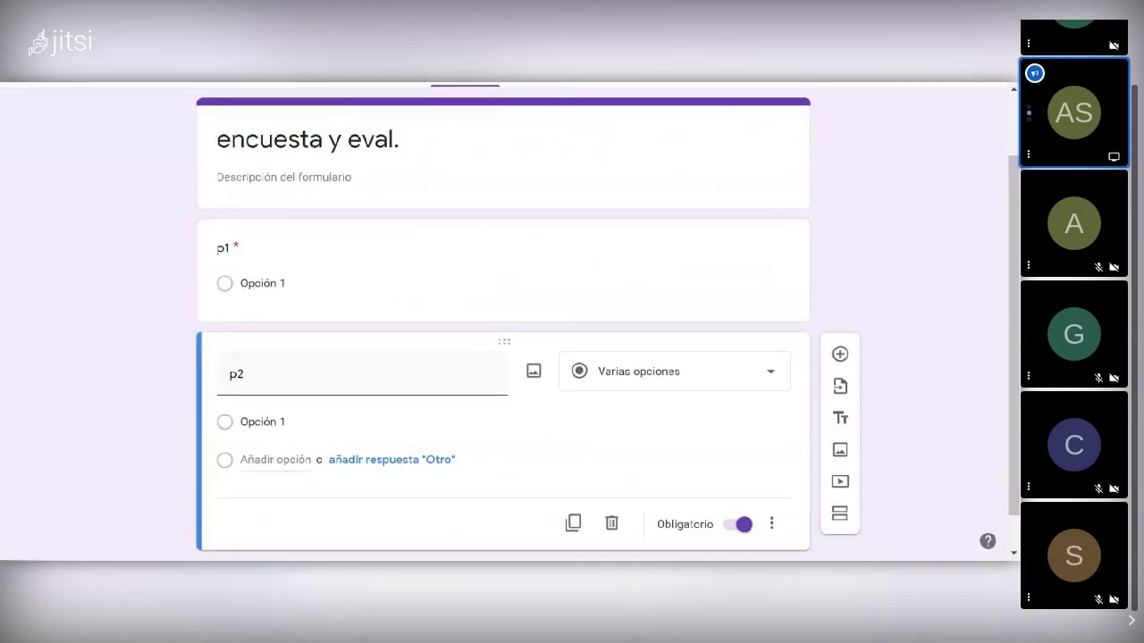
{"action": "left_click", "coordinate": [270, 425]}
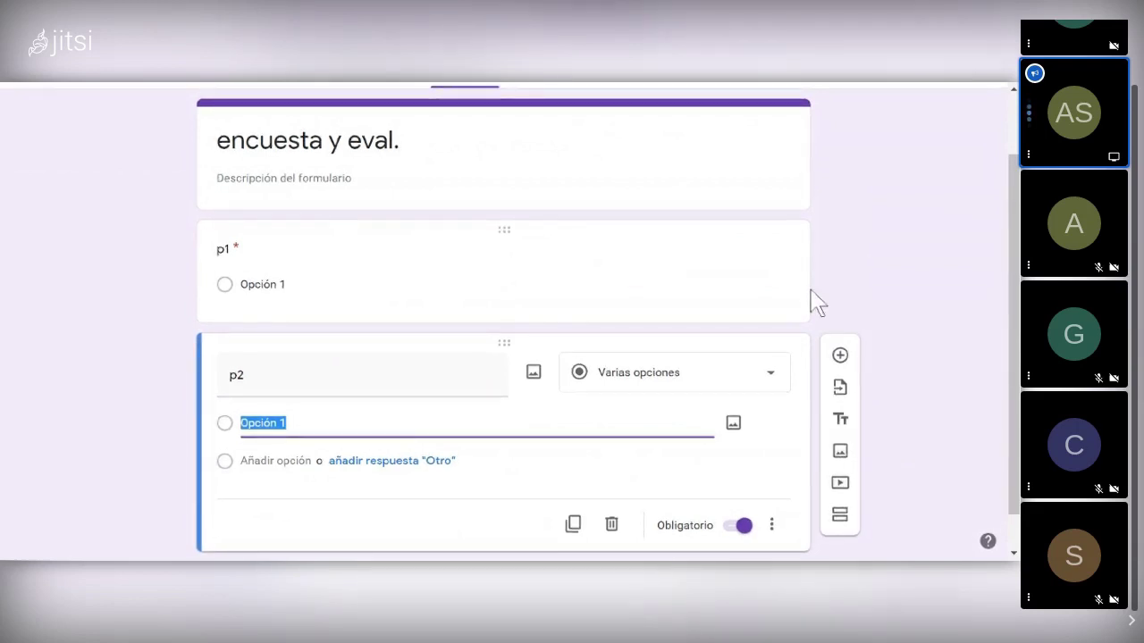
{"action": "scroll", "coordinate": [807, 295], "scroll_direction": "down", "scroll_amount": 1}
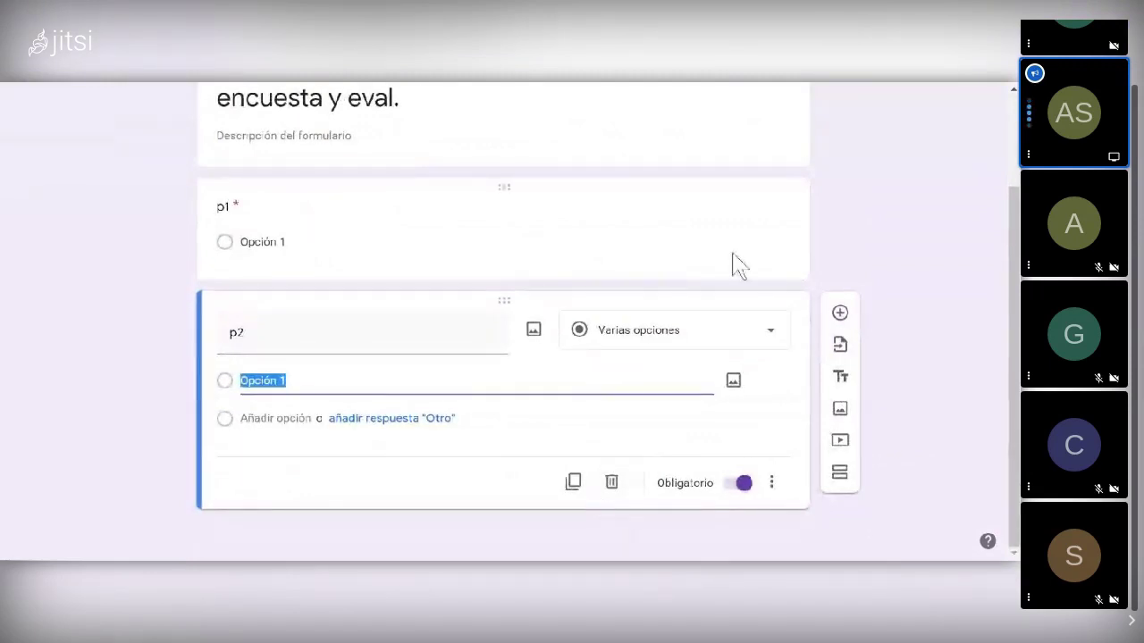
{"action": "scroll", "coordinate": [733, 266], "scroll_direction": "up", "scroll_amount": 2}
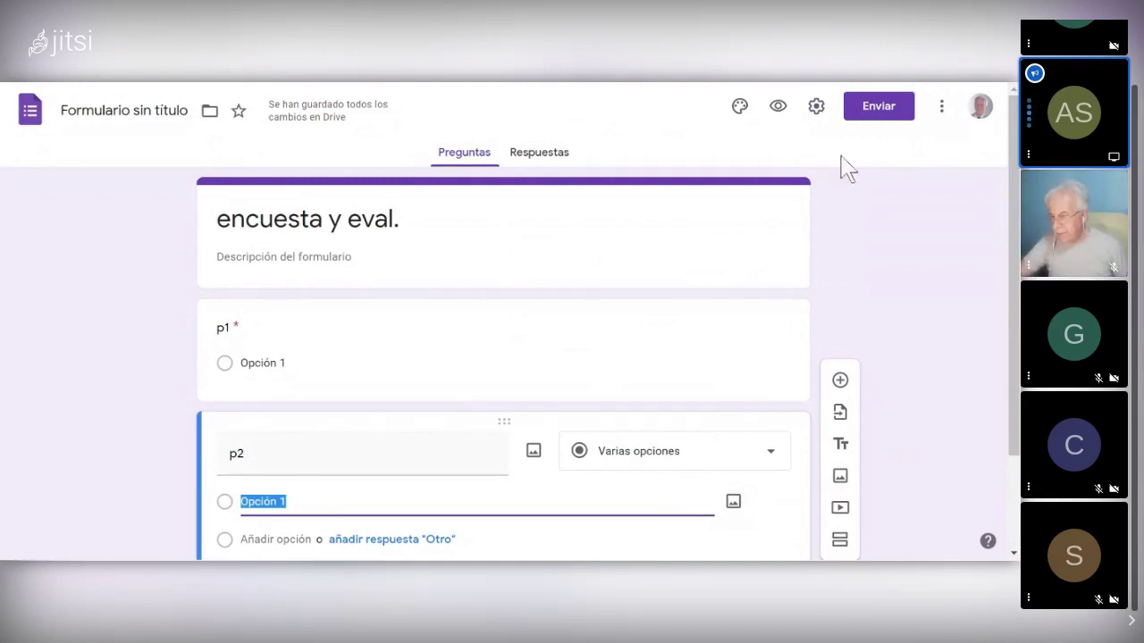
{"action": "left_click", "coordinate": [817, 108]}
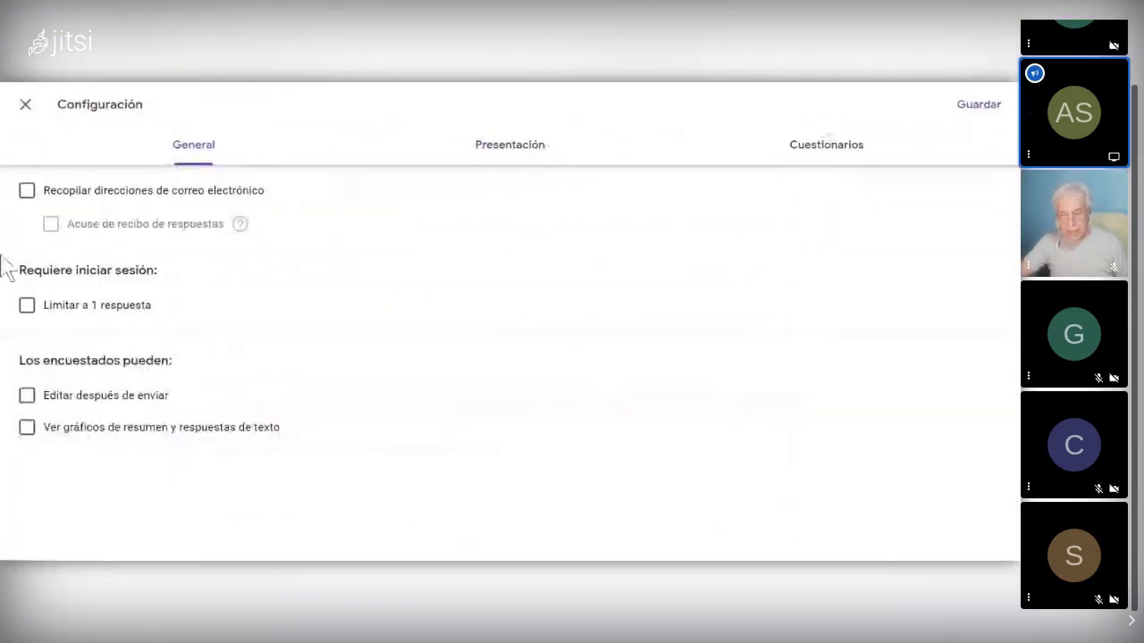
{"action": "left_click", "coordinate": [27, 192]}
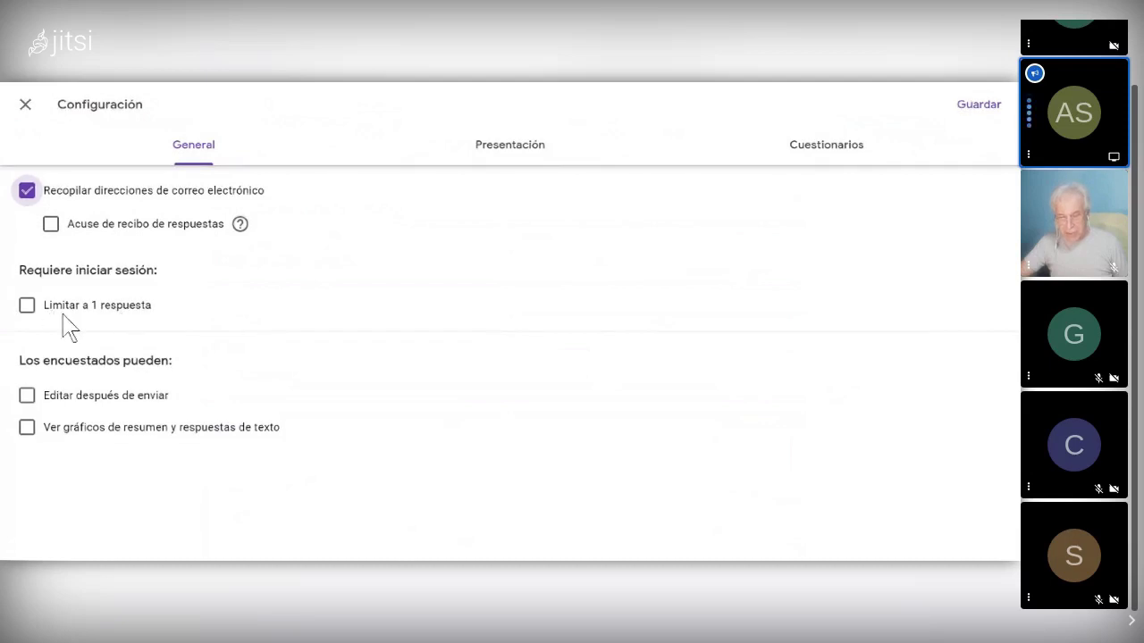
{"action": "left_click", "coordinate": [28, 307]}
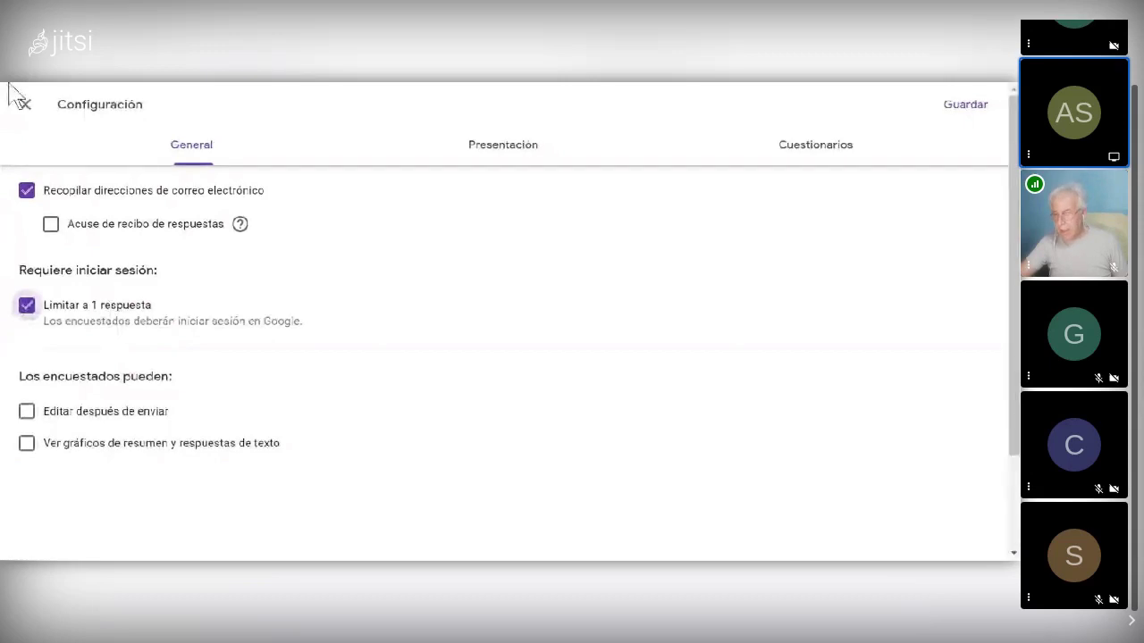
{"action": "left_click", "coordinate": [38, 110]}
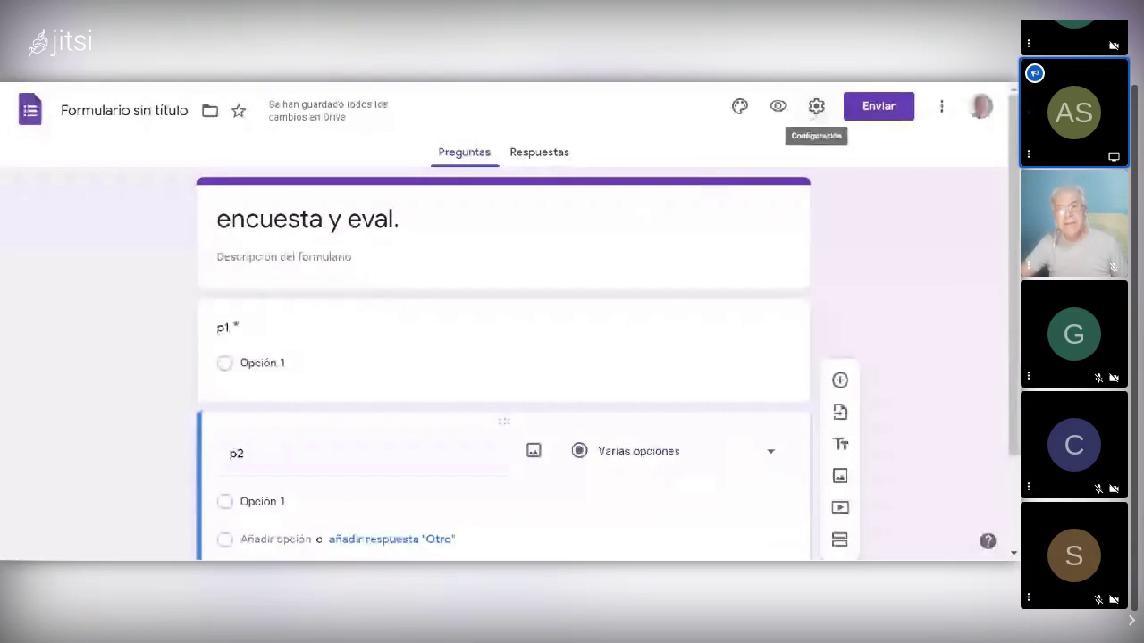
Step: In the form's general settings, enable collecting email addresses and limiting to 1 response, and save the settings
{"action": "left_click", "coordinate": [816, 107]}
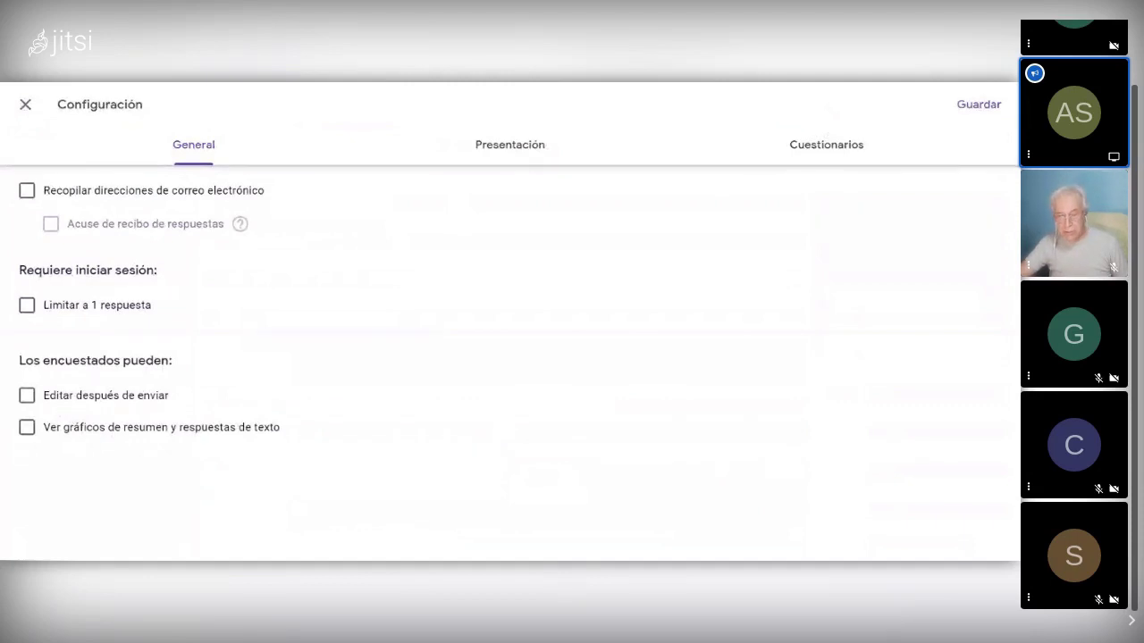
{"action": "left_click", "coordinate": [27, 199]}
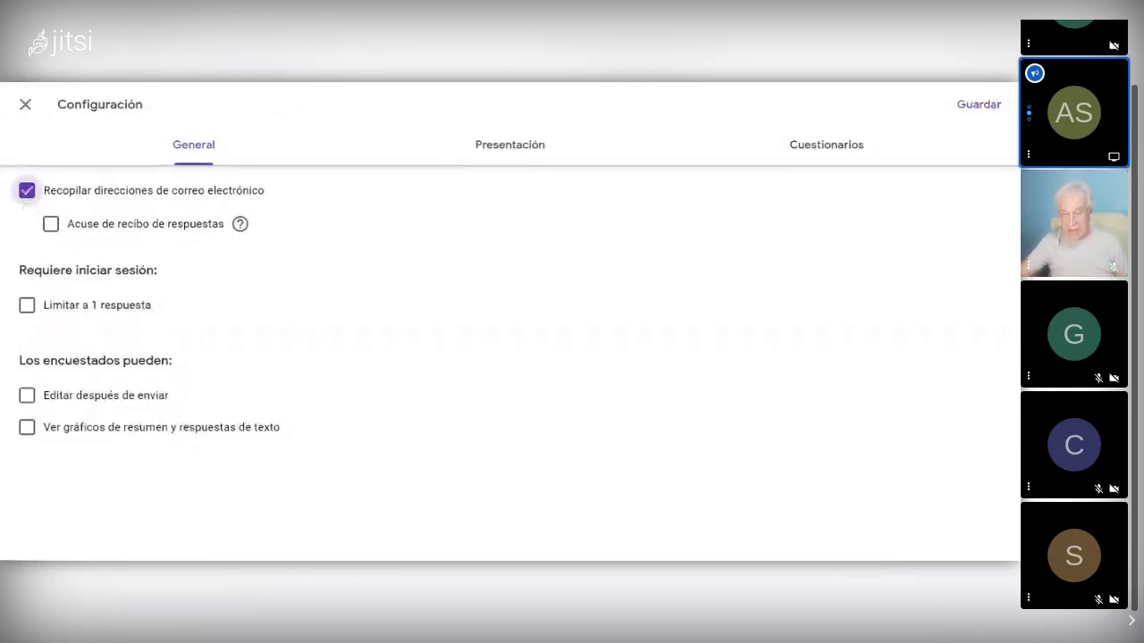
{"action": "left_click", "coordinate": [27, 307]}
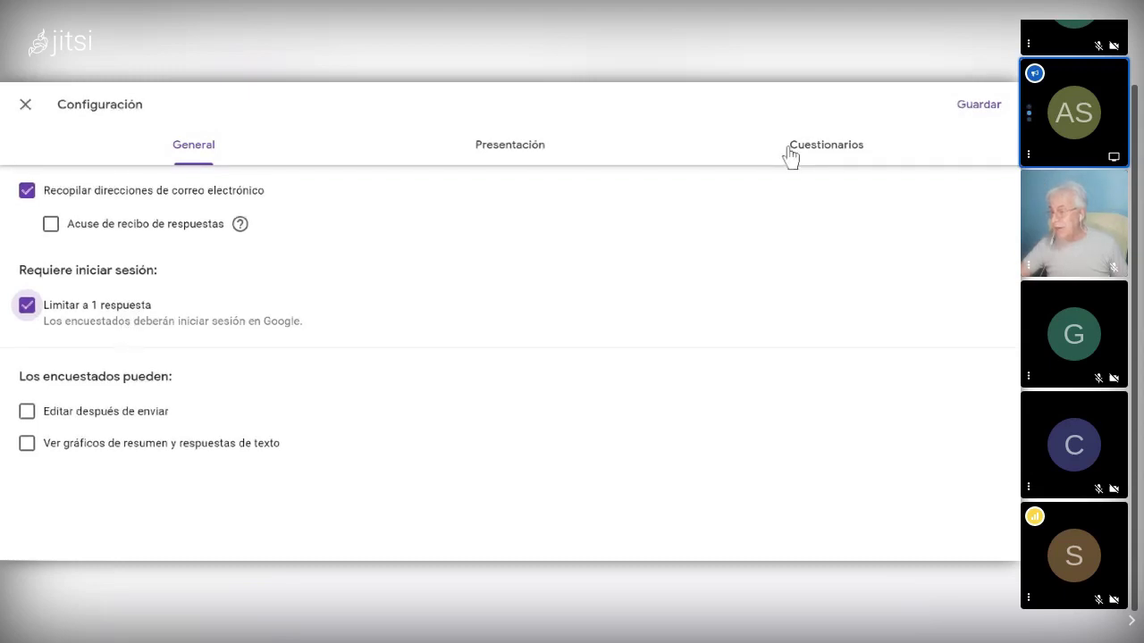
{"action": "left_click", "coordinate": [978, 109]}
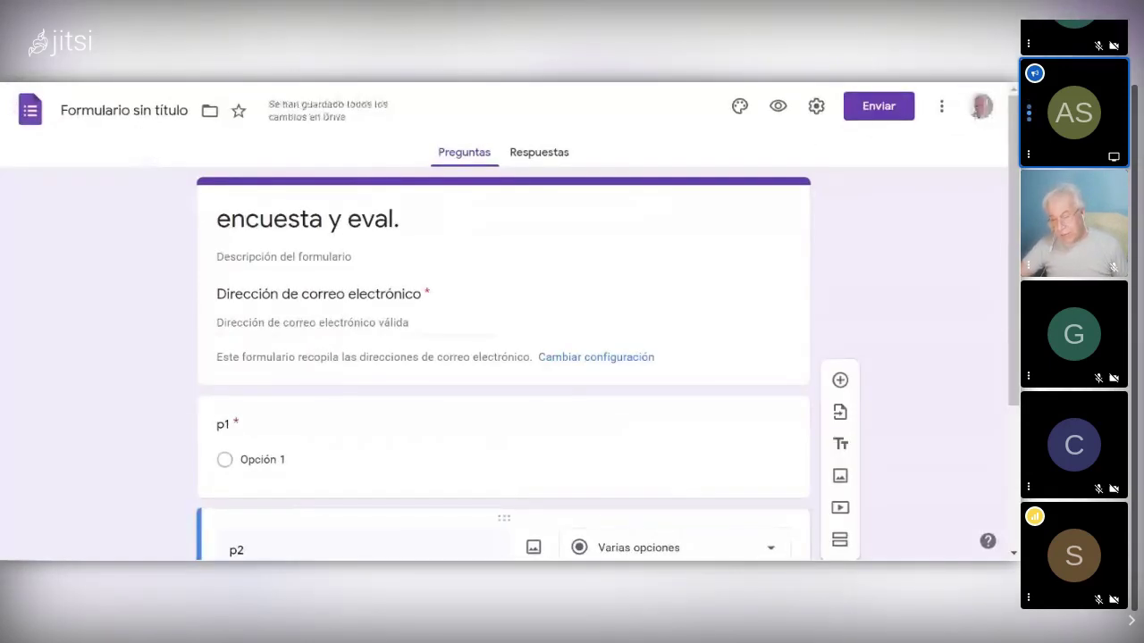
Step: Rename the untitled form file to match the form title, "encuesta y eval."
{"action": "left_click", "coordinate": [307, 219]}
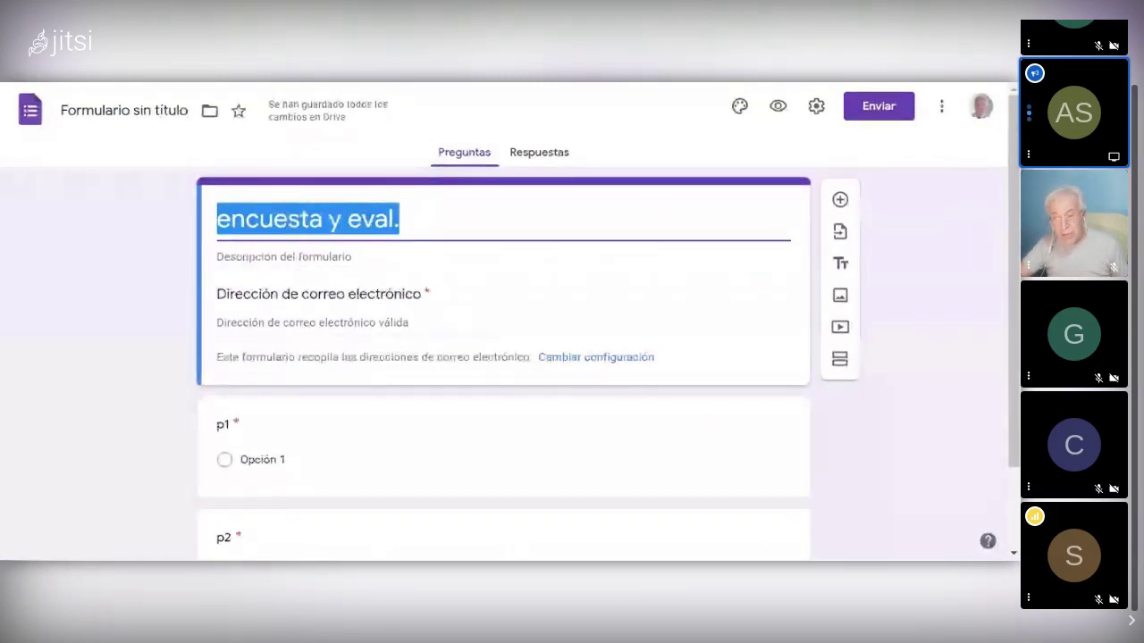
{"action": "left_click", "coordinate": [124, 110]}
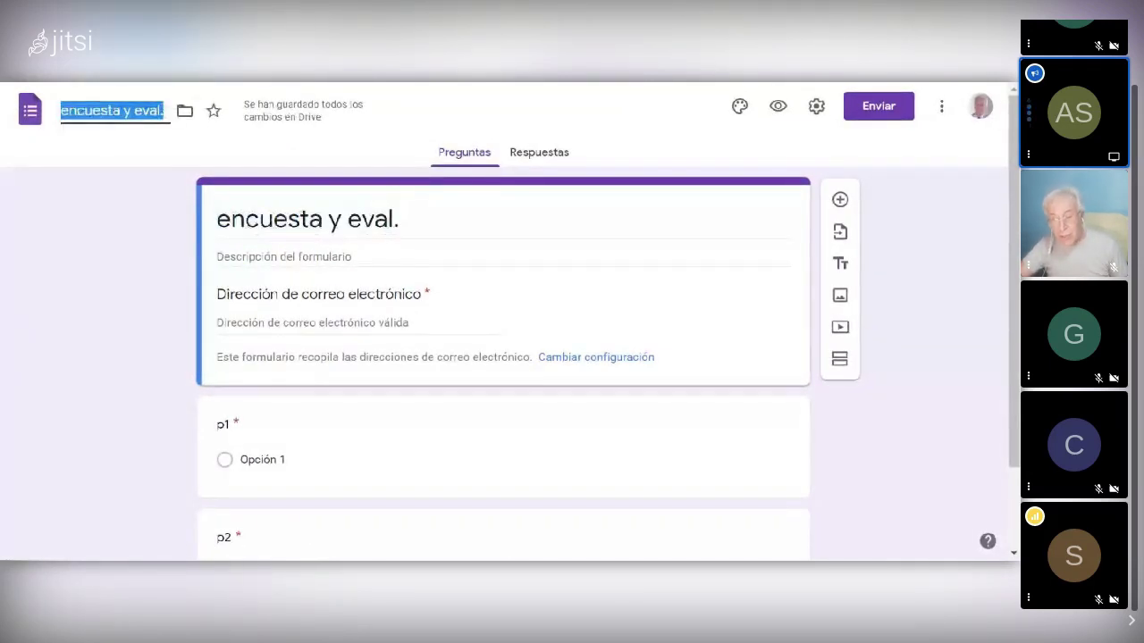
{"action": "left_click", "coordinate": [106, 141]}
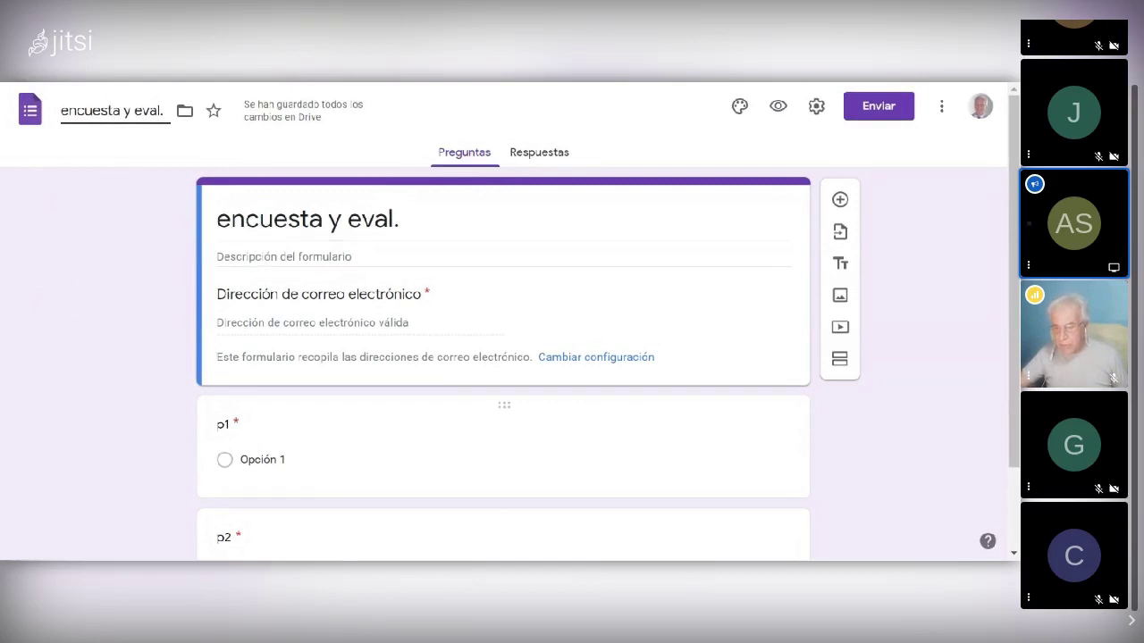
Step: Review the form's responses view and its sending options by email, shortened link and HTML embed, without sending it
{"action": "left_click", "coordinate": [538, 152]}
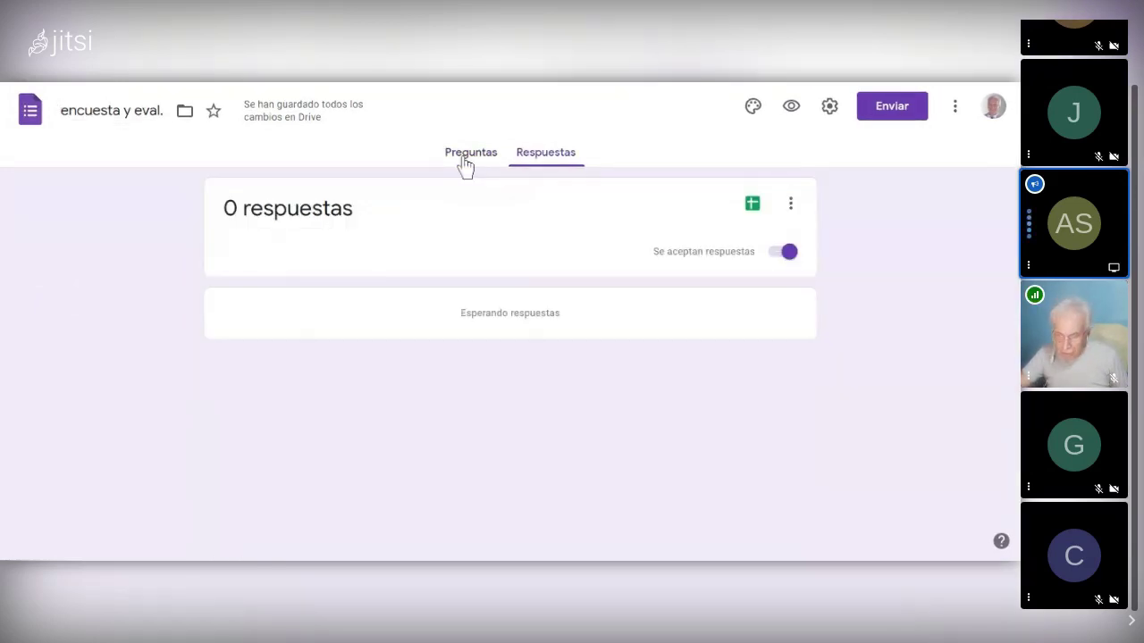
{"action": "left_click", "coordinate": [469, 153]}
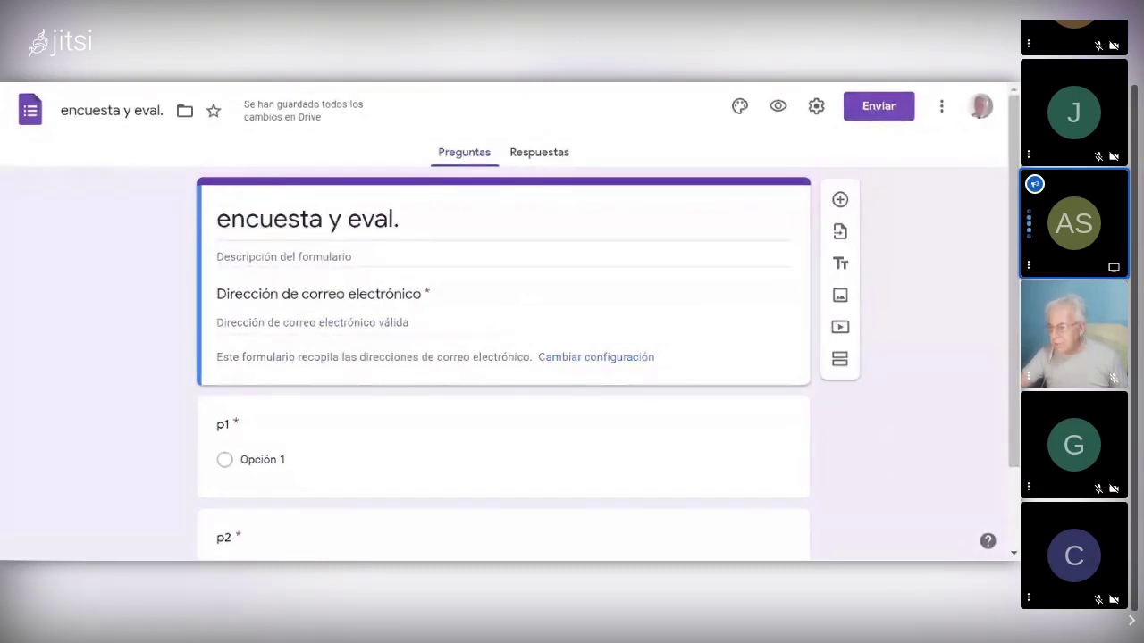
{"action": "left_click", "coordinate": [878, 107]}
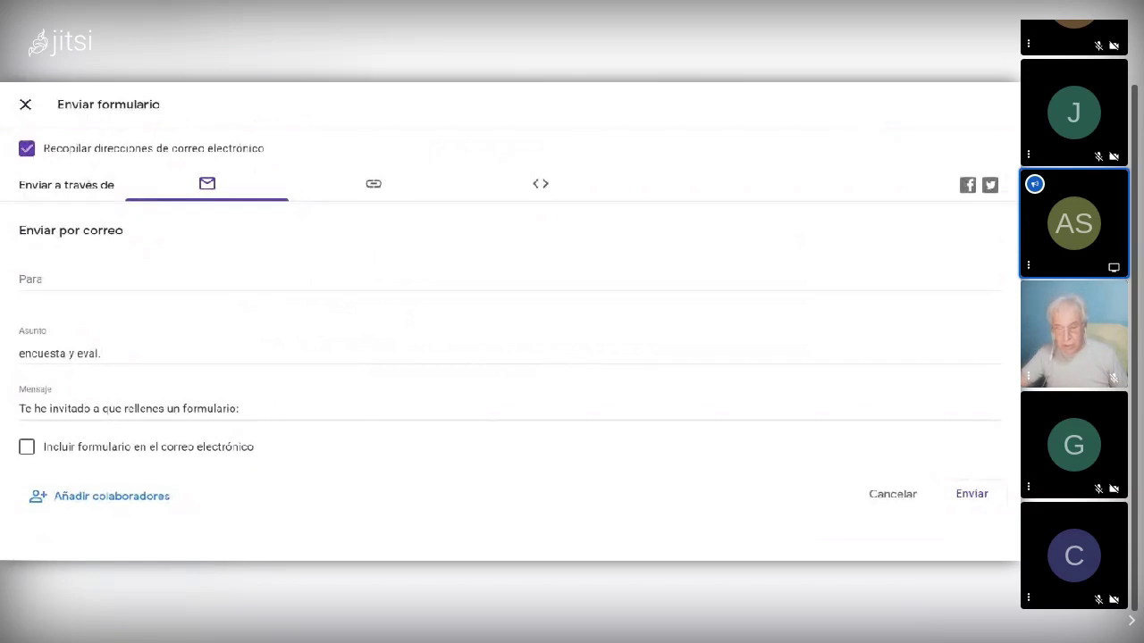
{"action": "left_click", "coordinate": [75, 279]}
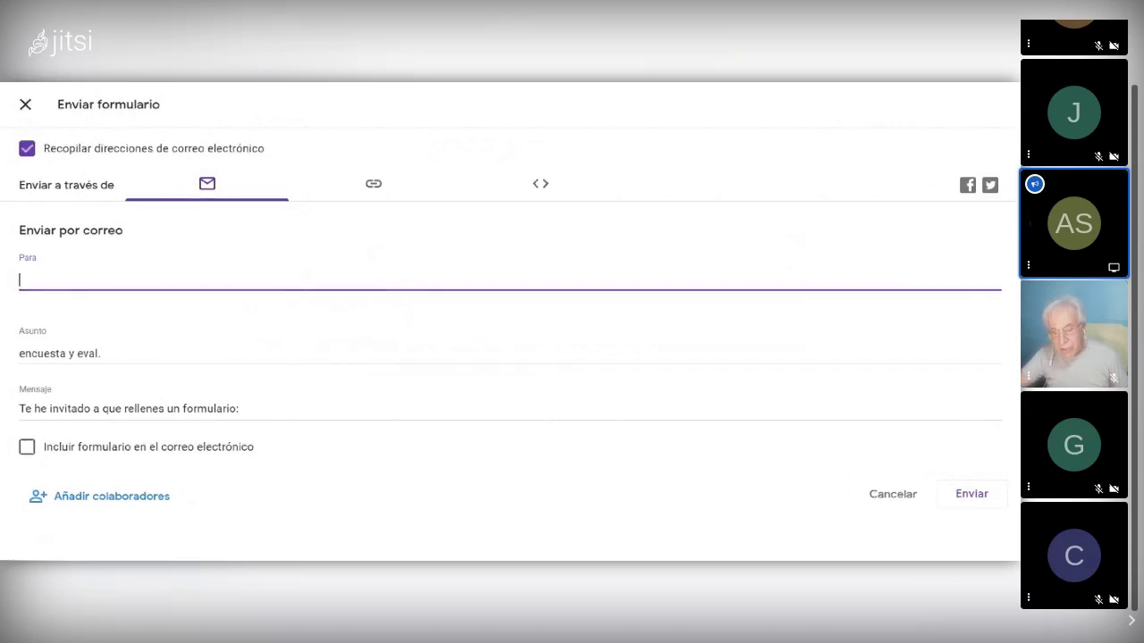
{"action": "left_click", "coordinate": [373, 190]}
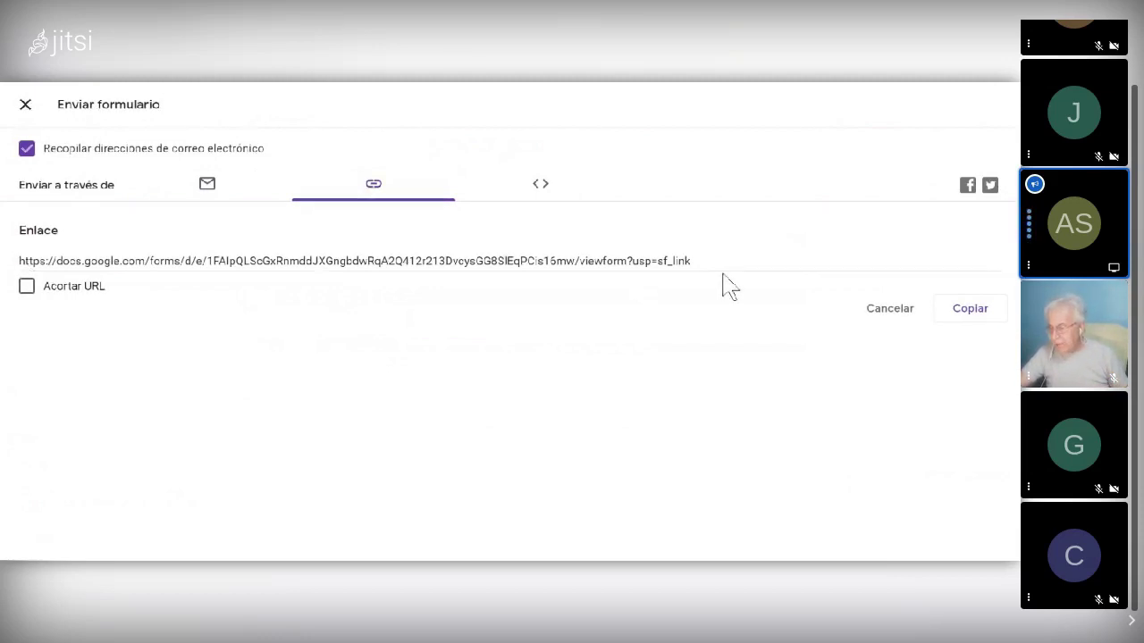
{"action": "left_click", "coordinate": [28, 287]}
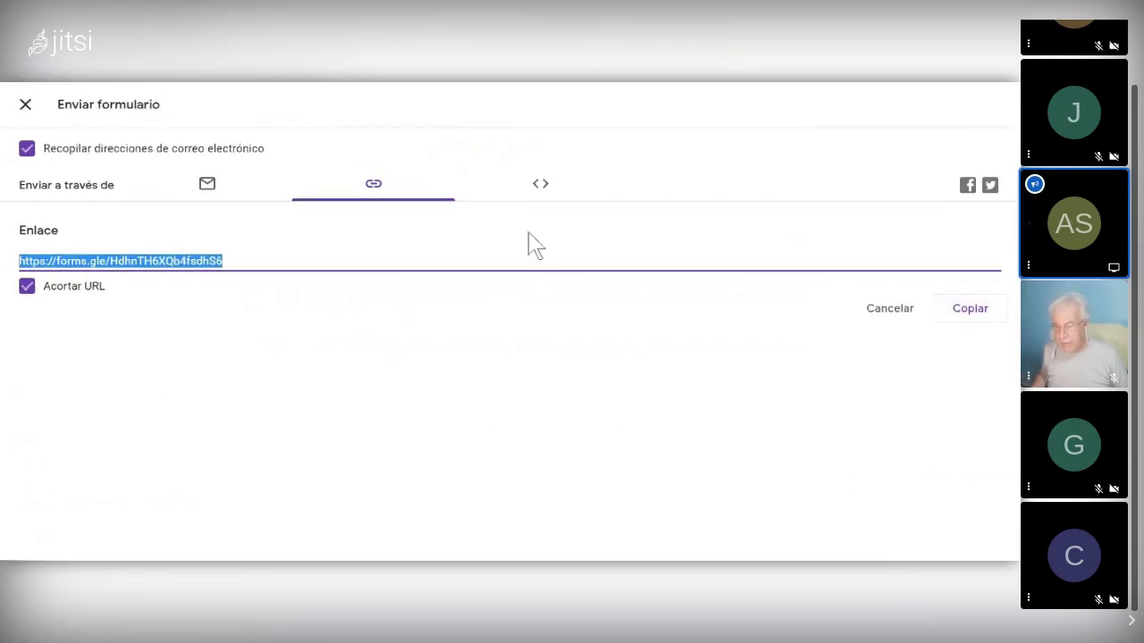
{"action": "left_click", "coordinate": [538, 193]}
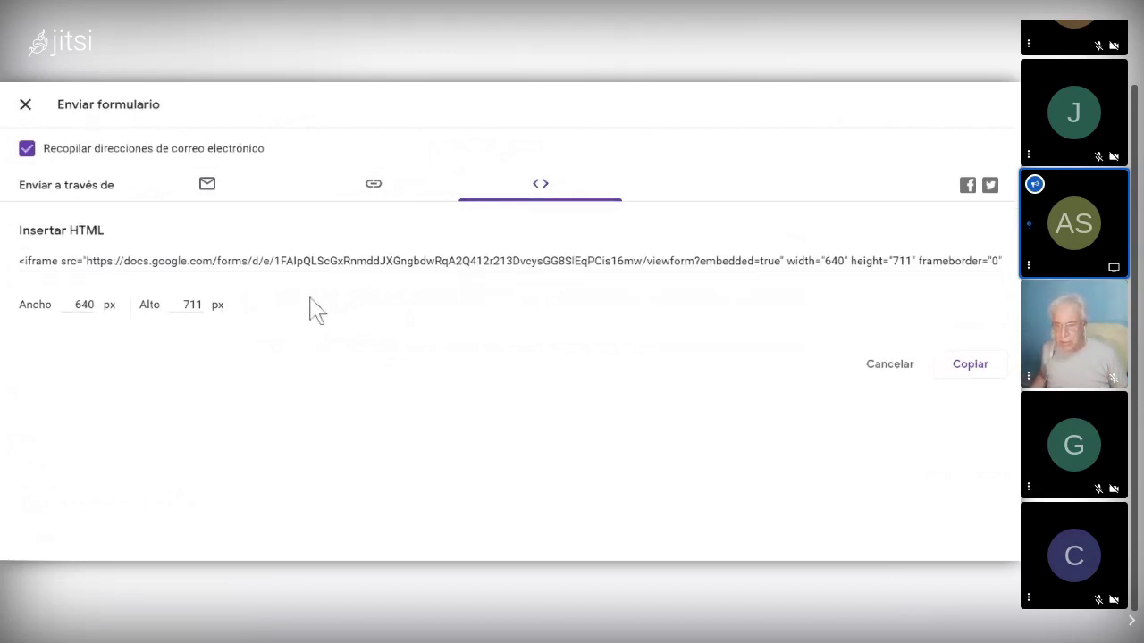
{"action": "left_click", "coordinate": [373, 188]}
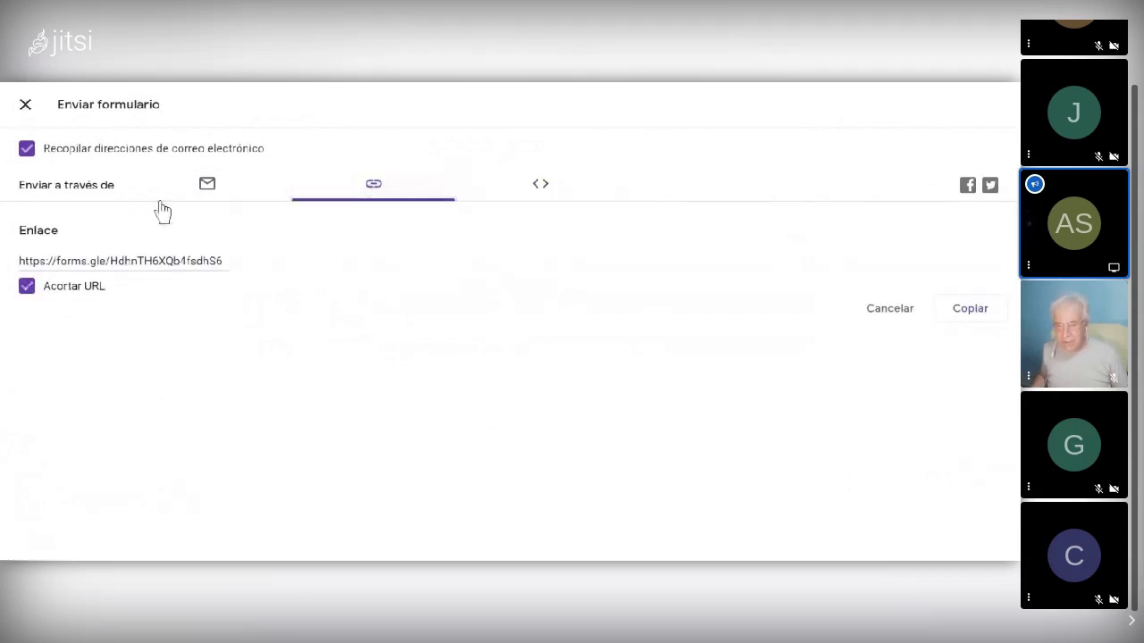
{"action": "left_click", "coordinate": [208, 187]}
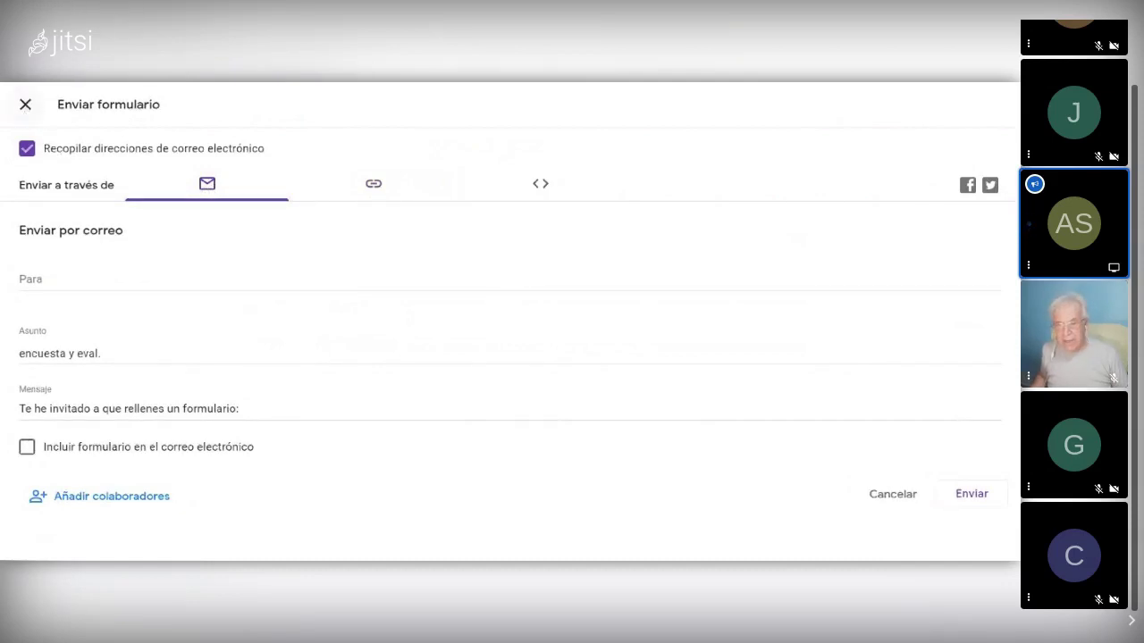
{"action": "left_click", "coordinate": [26, 101]}
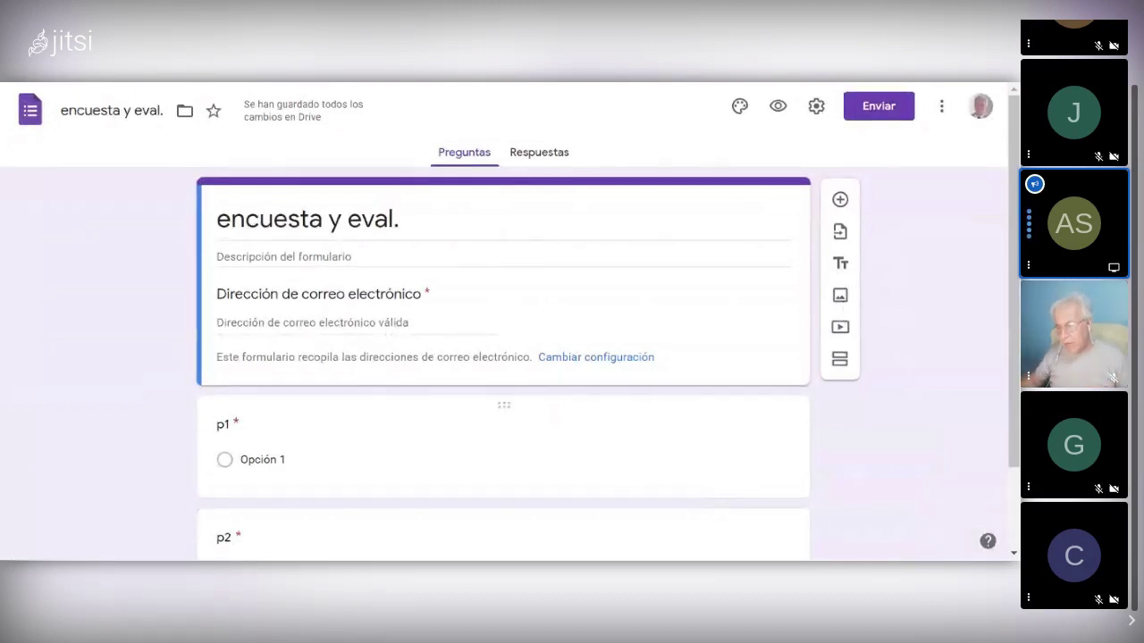
Step: Create a new spreadsheet named "encuesta y eval. (respuestas)" as the destination for the form's responses, and return to the form
{"action": "left_click", "coordinate": [527, 157]}
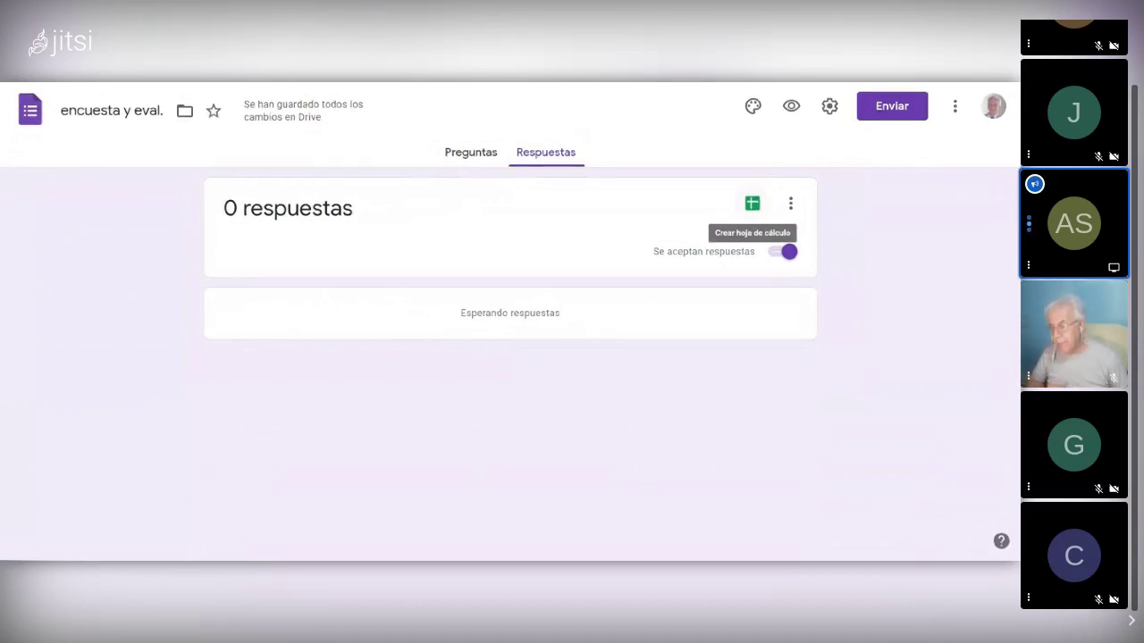
{"action": "left_click", "coordinate": [753, 205]}
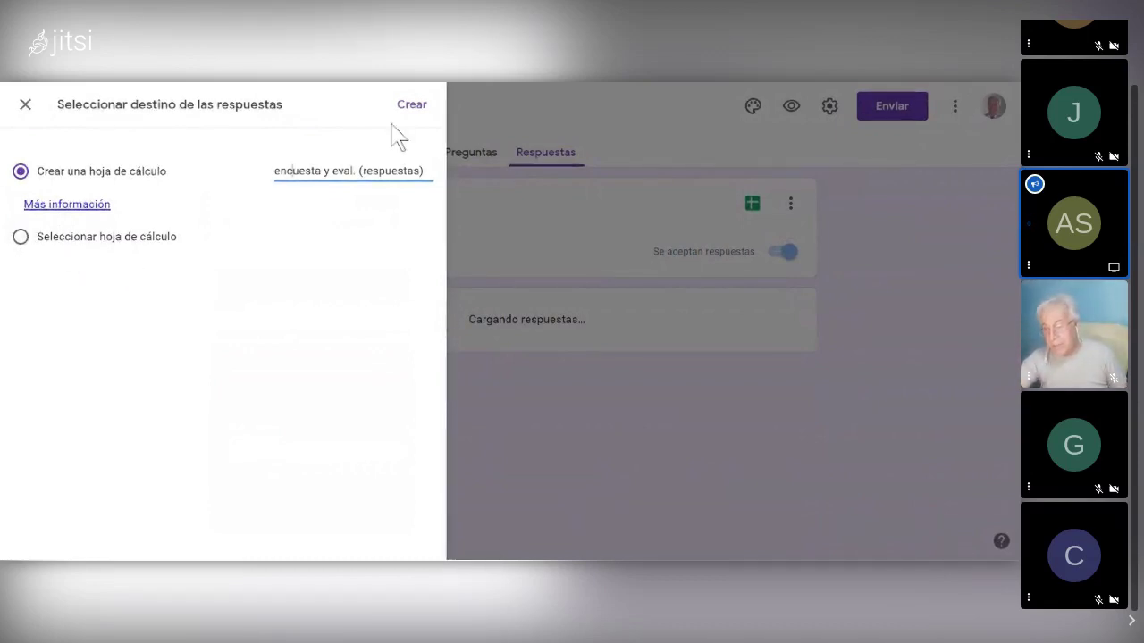
{"action": "left_click", "coordinate": [413, 104]}
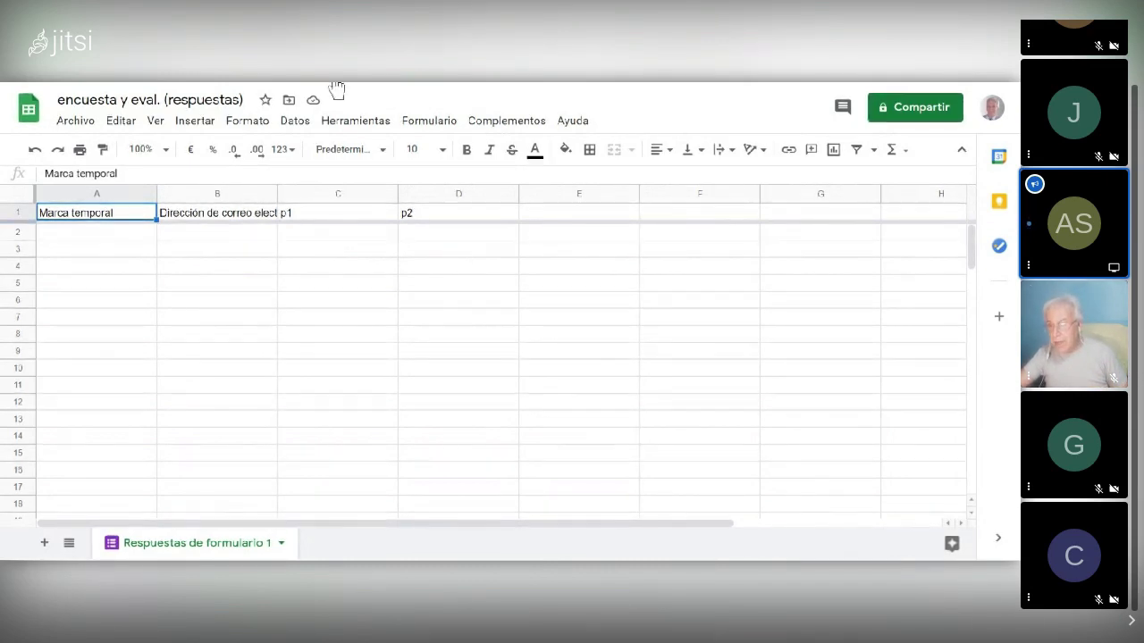
{"action": "key", "text": "ctrl+Tab"}
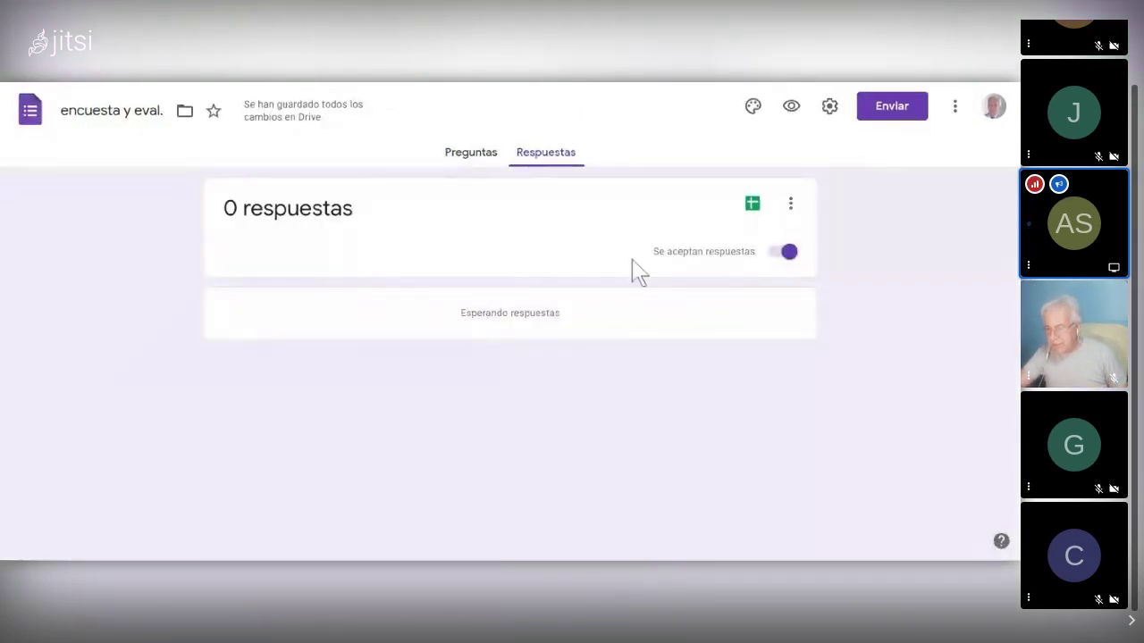
Step: In the form's responses, stop accepting responses and turn acceptance back on
{"action": "left_click", "coordinate": [472, 161]}
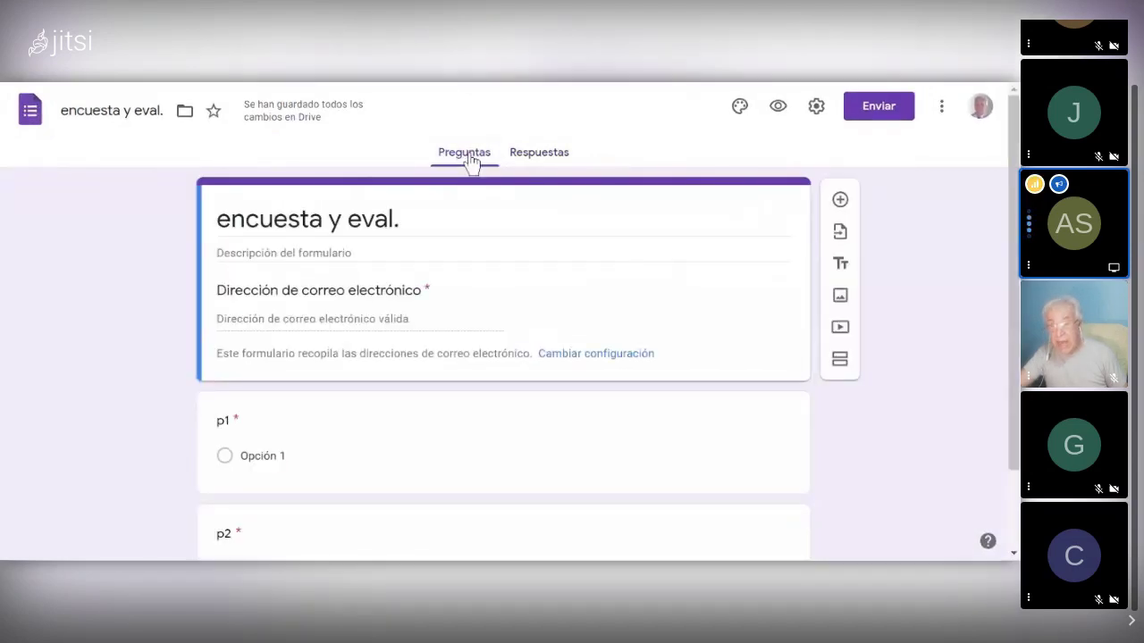
{"action": "left_click", "coordinate": [541, 159]}
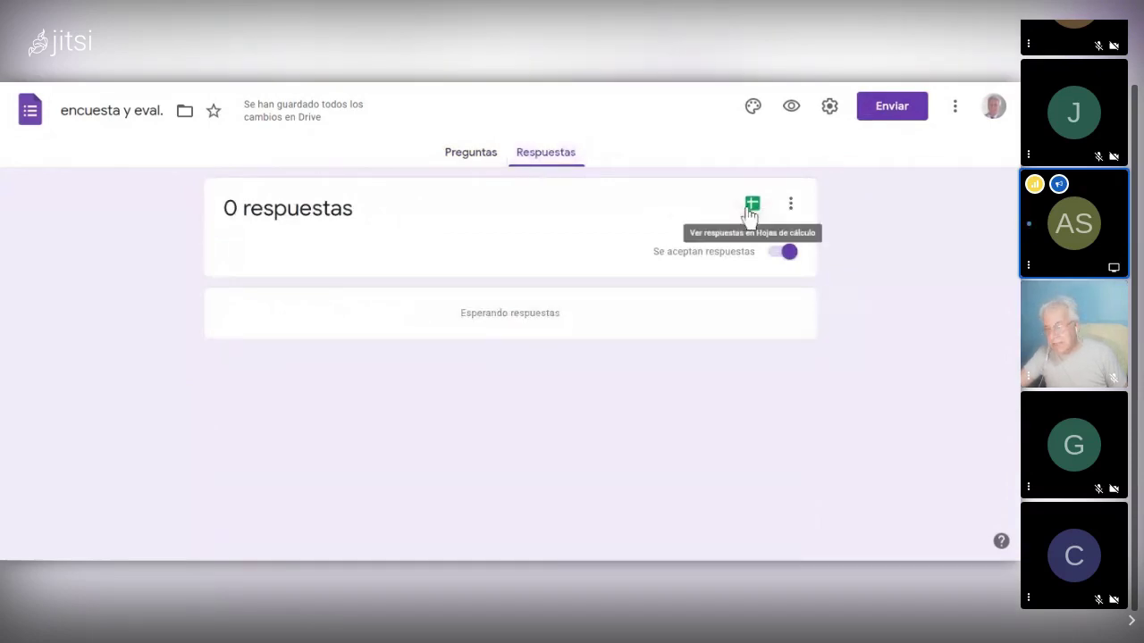
{"action": "left_click", "coordinate": [774, 261]}
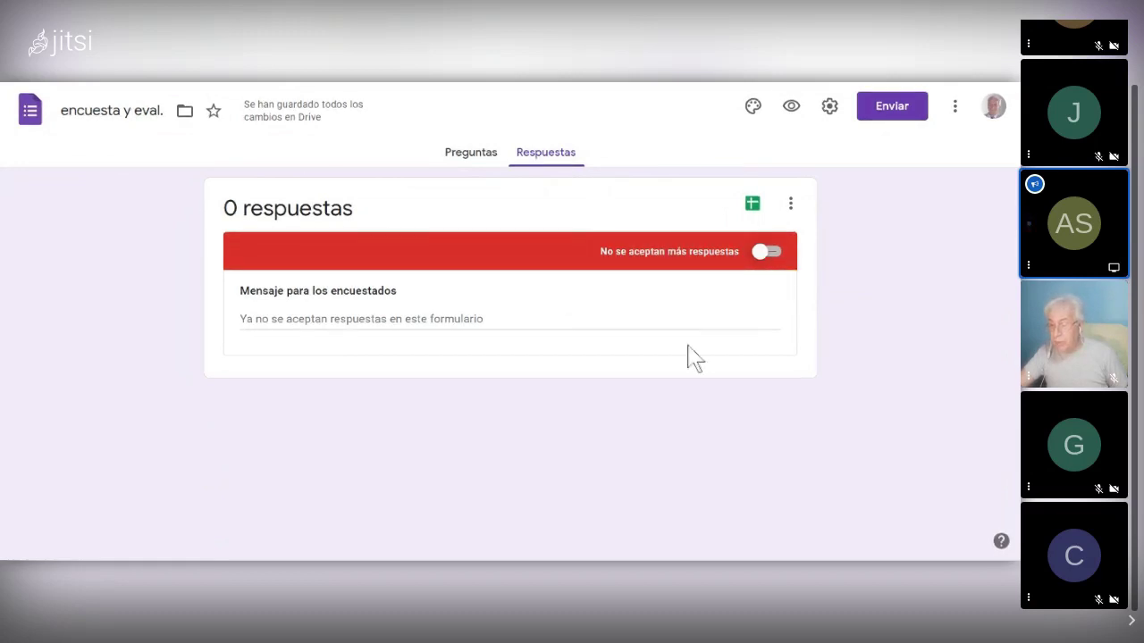
{"action": "left_click", "coordinate": [774, 254]}
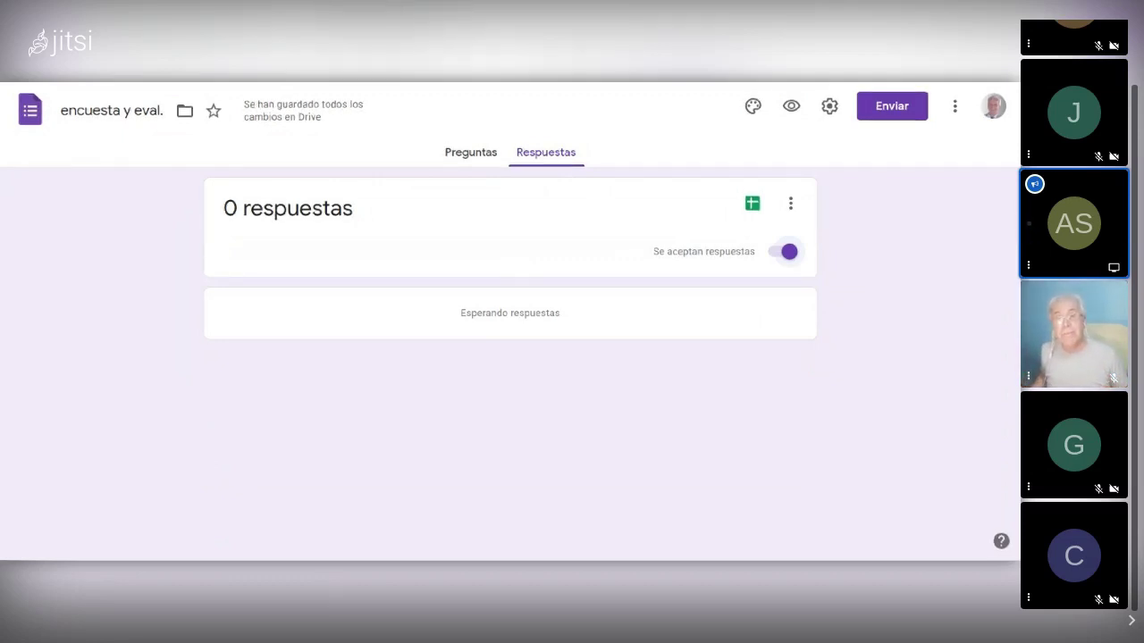
Step: Open the add-on marketplace from the form and search it for Certify'em
{"action": "left_click", "coordinate": [954, 109]}
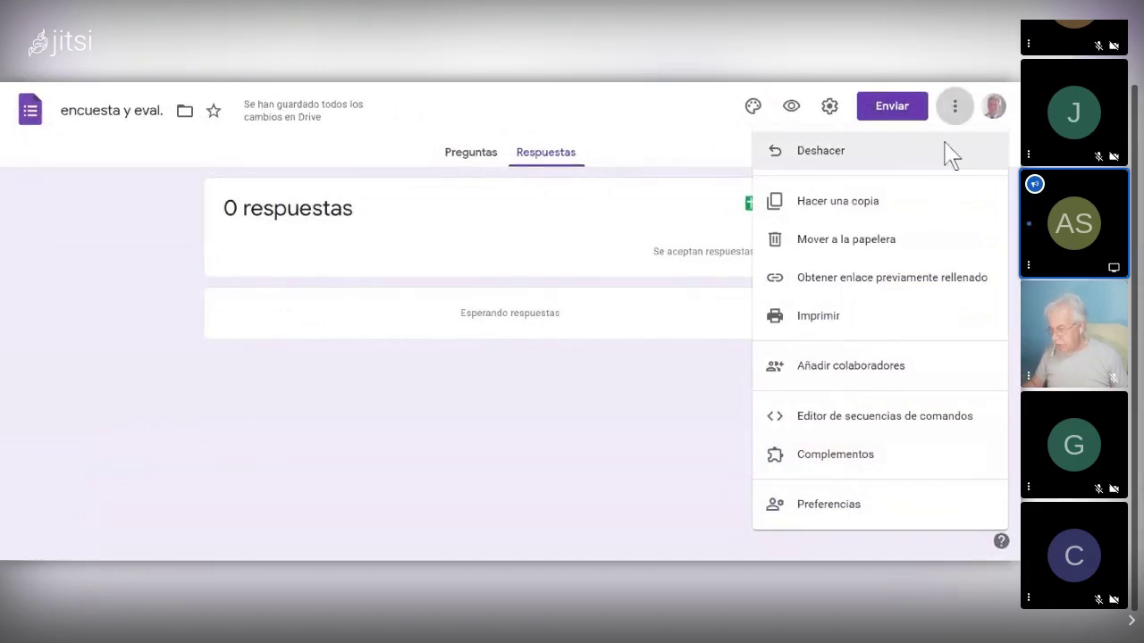
{"action": "left_click", "coordinate": [827, 456]}
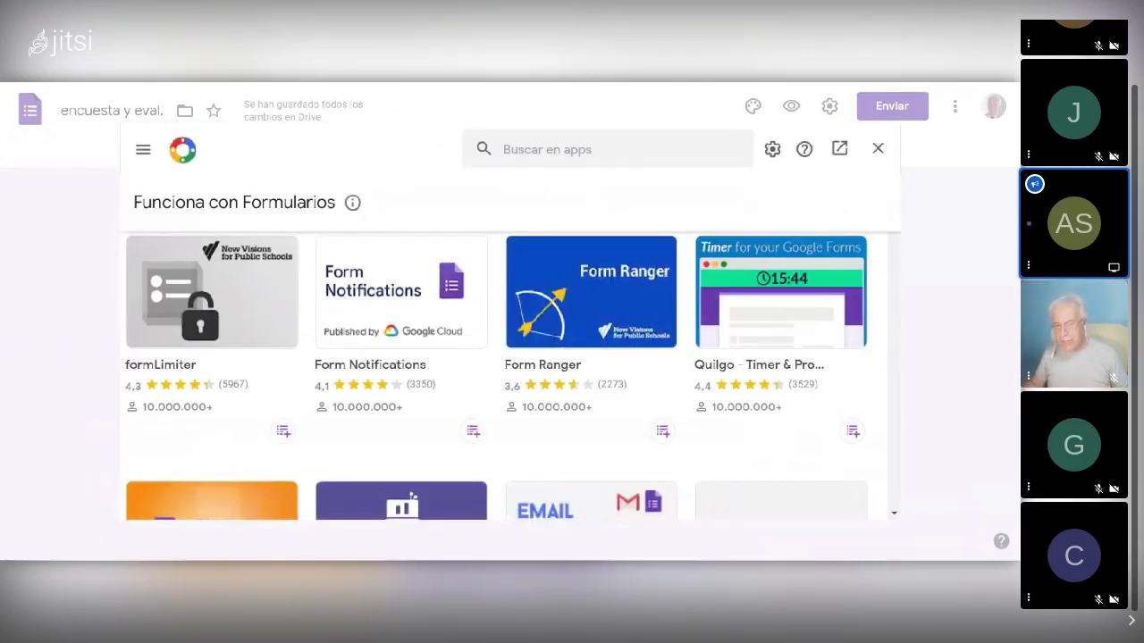
{"action": "left_click", "coordinate": [554, 150]}
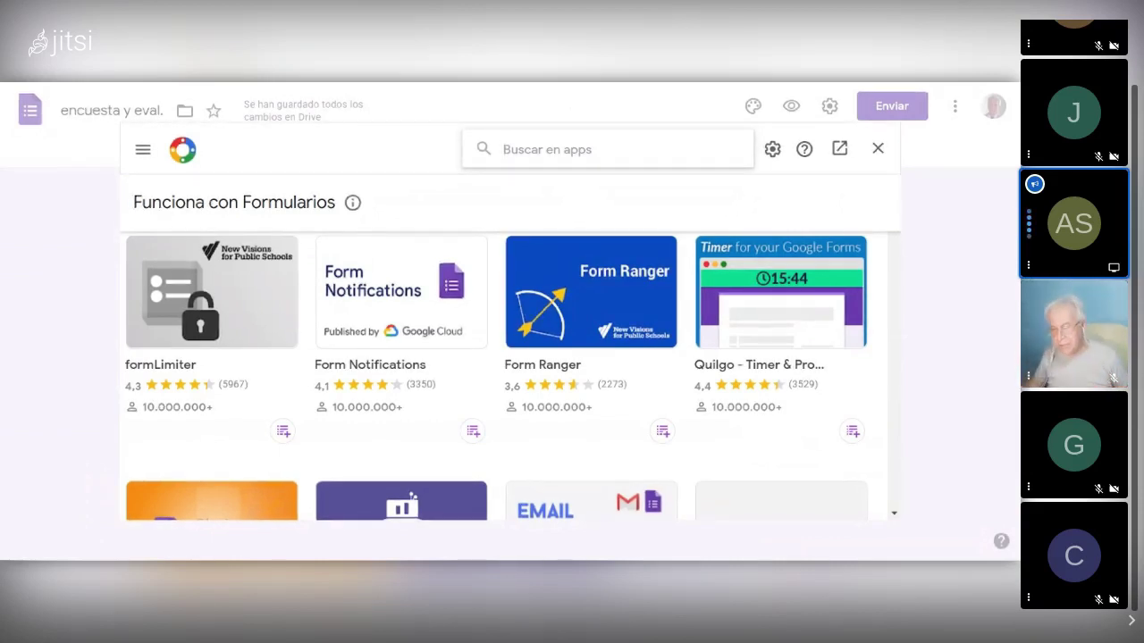
{"action": "type", "text": "c"}
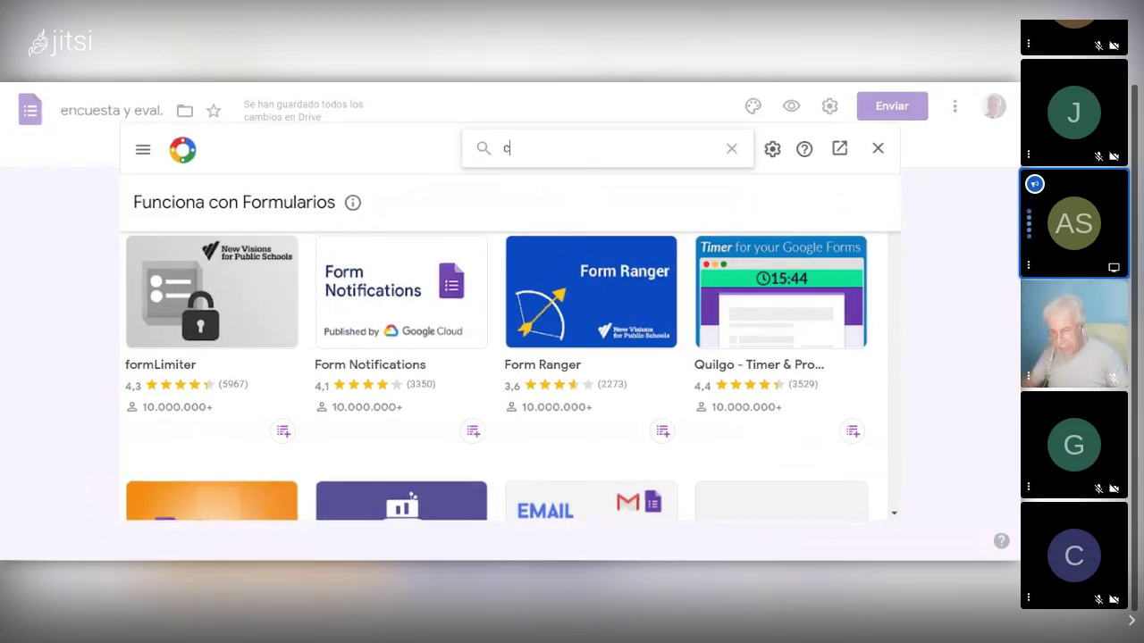
{"action": "type", "text": "er"}
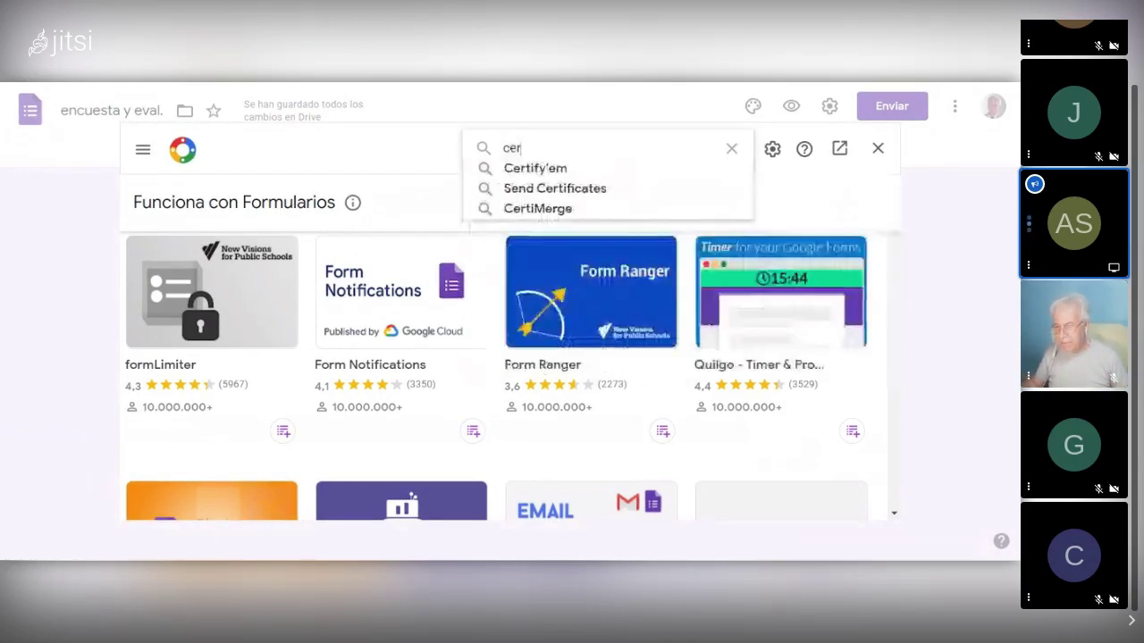
{"action": "left_click", "coordinate": [537, 175]}
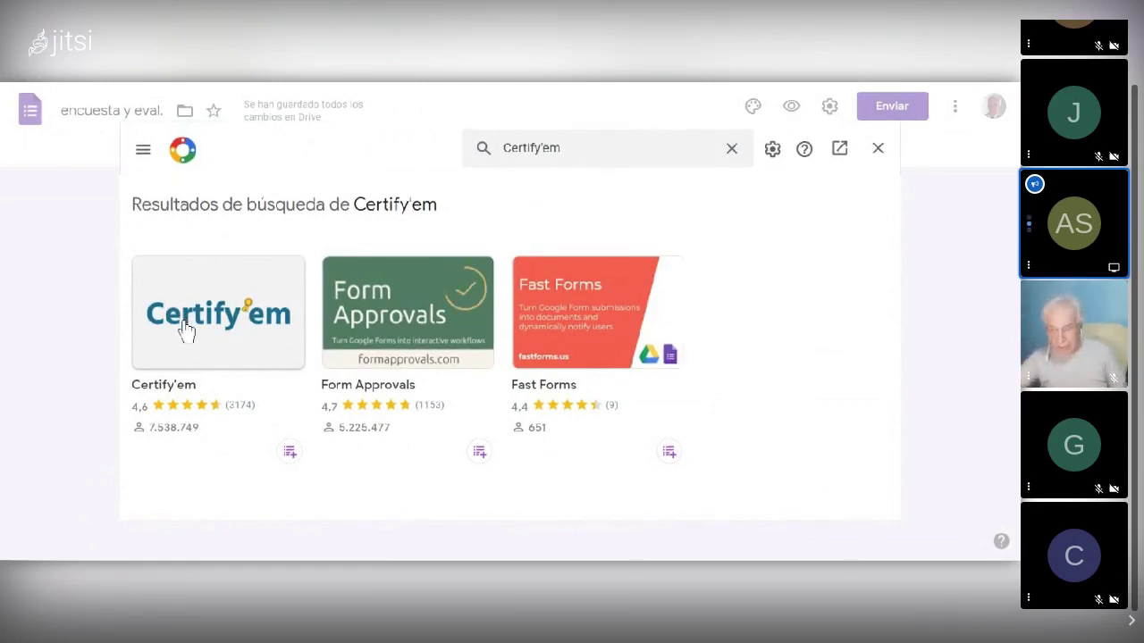
Step: Install the Certify'em add-on, agree to grant it permission, and return to the form
{"action": "left_click", "coordinate": [187, 329]}
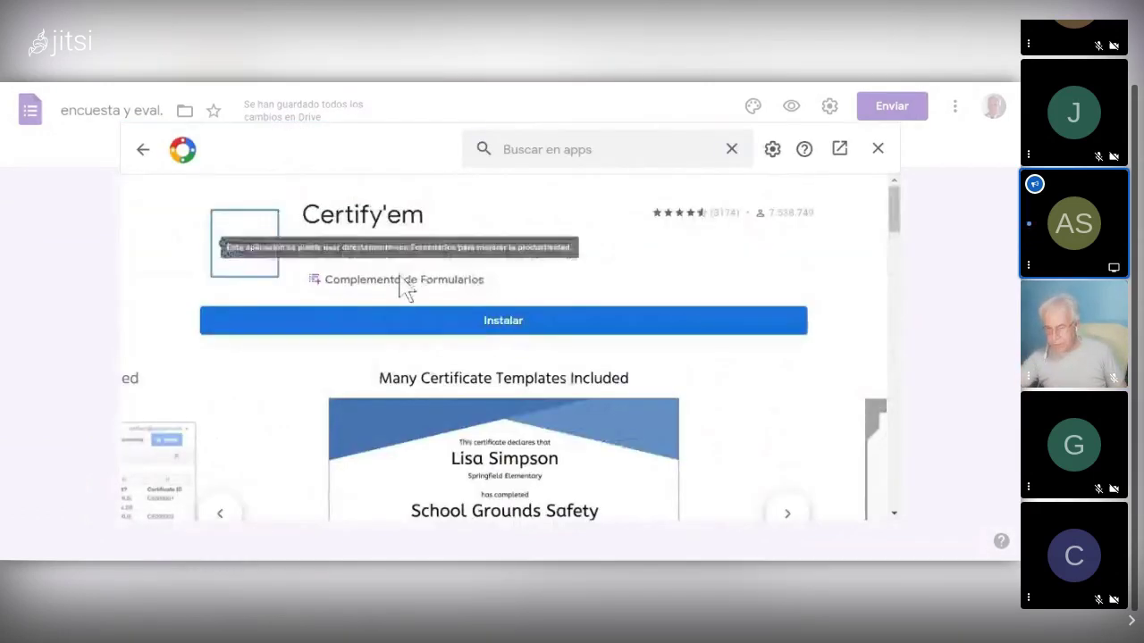
{"action": "left_click", "coordinate": [517, 330]}
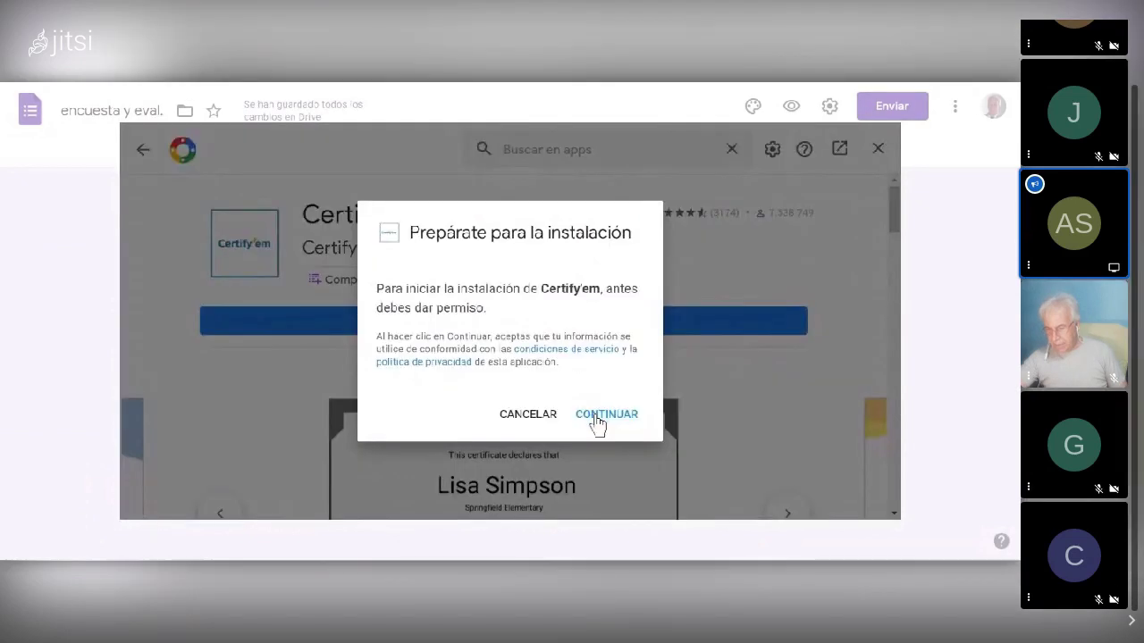
{"action": "left_click", "coordinate": [597, 416]}
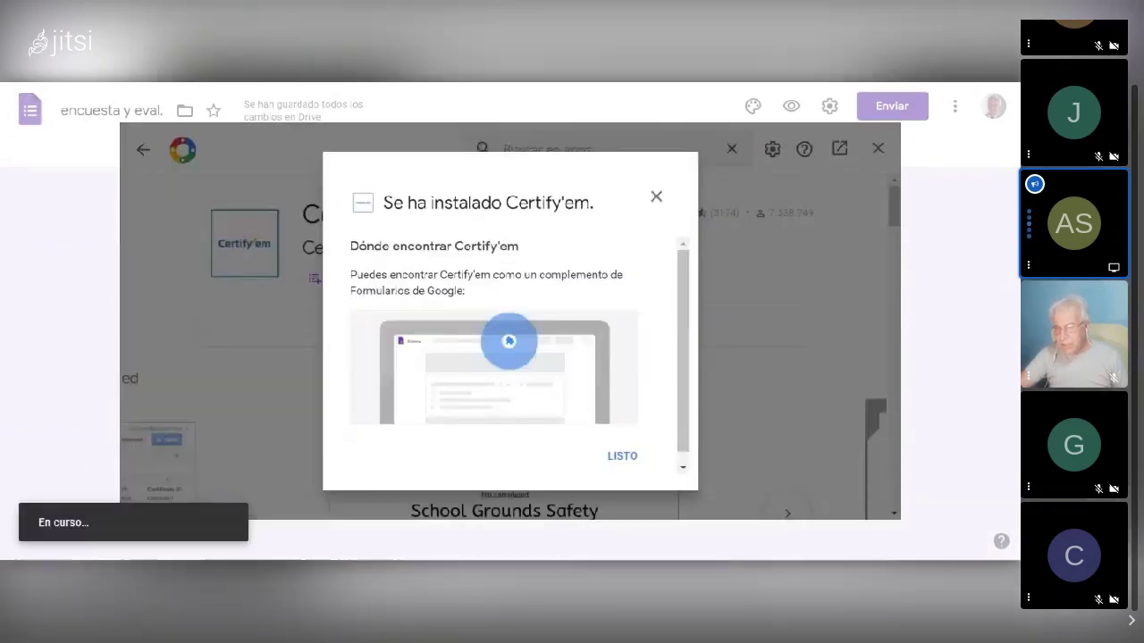
{"action": "left_click", "coordinate": [656, 198]}
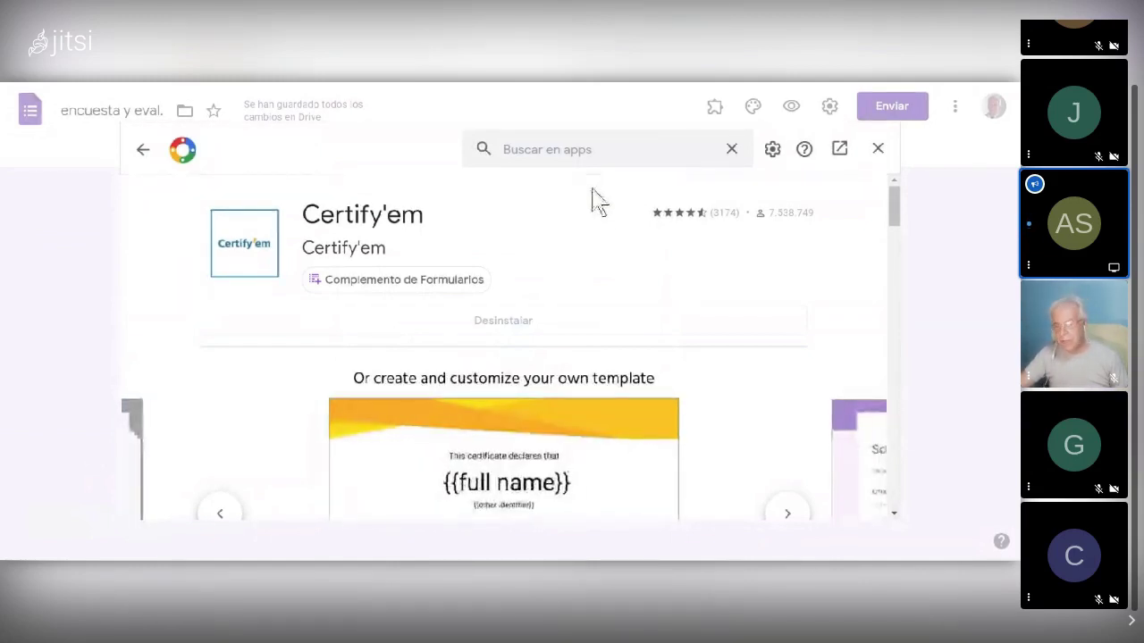
{"action": "left_click", "coordinate": [878, 150]}
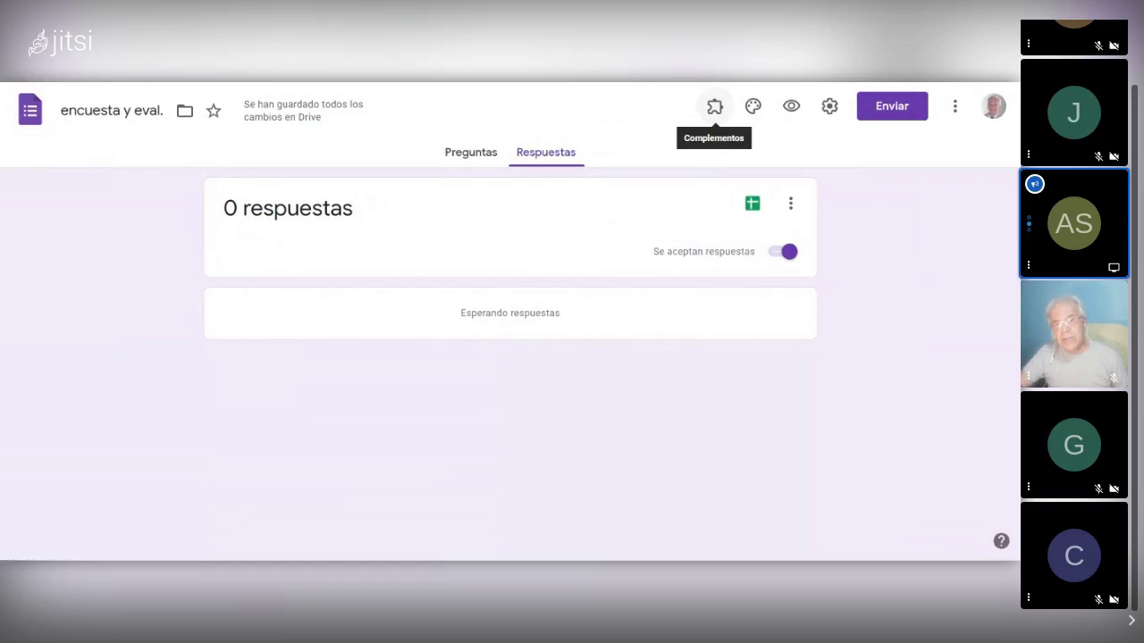
Step: Show the Certify'em controls on the form and confirm the terms of service and daily certificate limit
{"action": "left_click", "coordinate": [721, 115]}
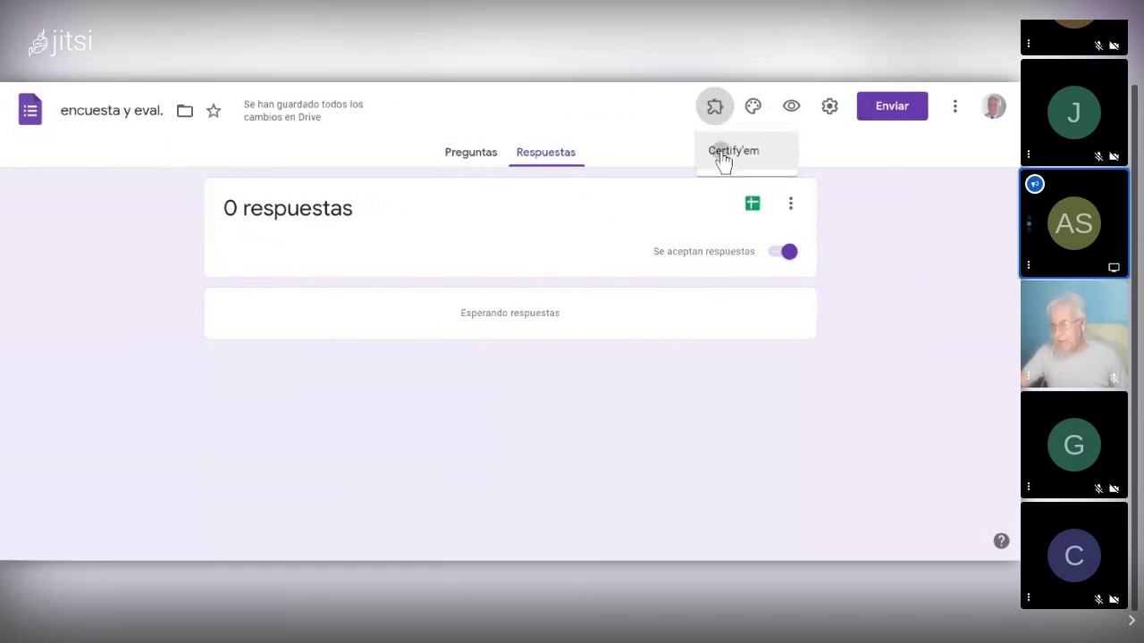
{"action": "left_click", "coordinate": [722, 153]}
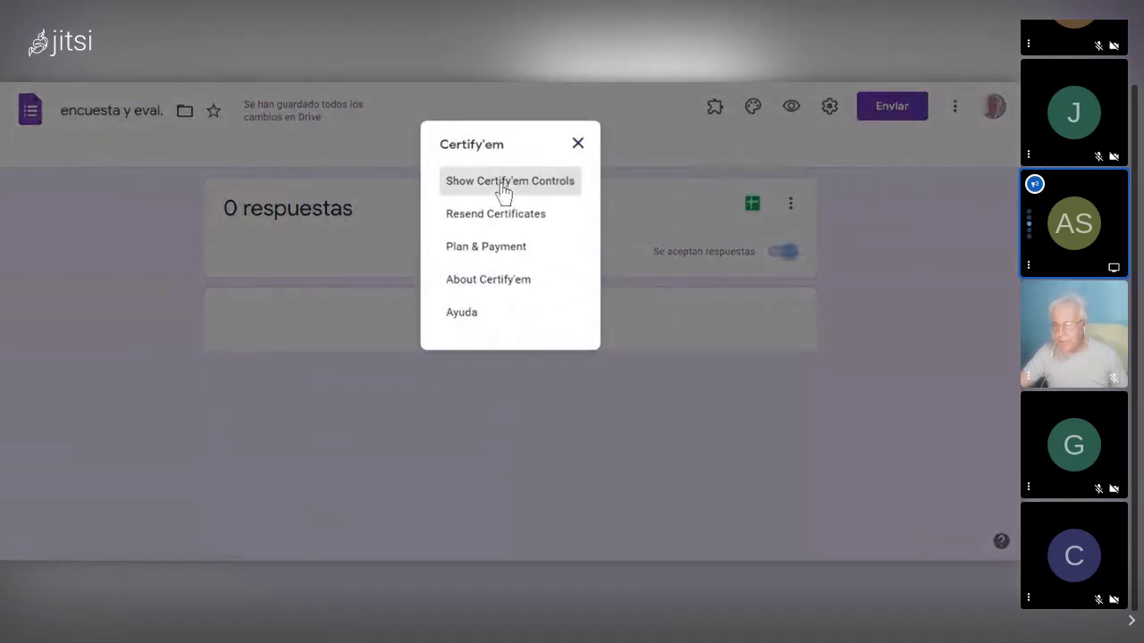
{"action": "left_click", "coordinate": [503, 186]}
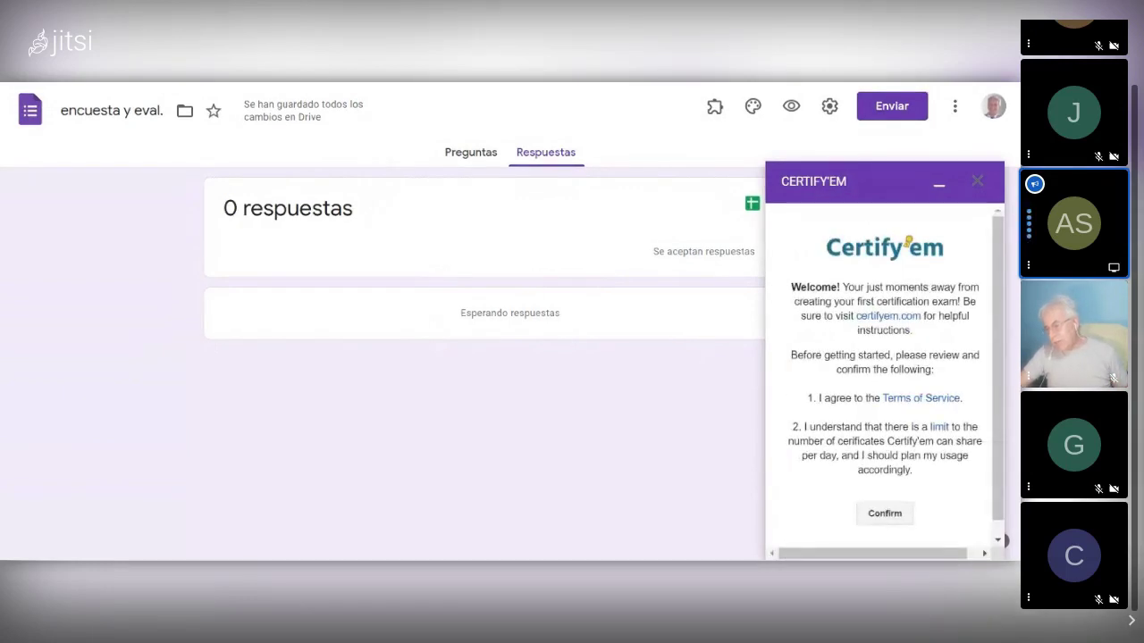
{"action": "left_click", "coordinate": [880, 518]}
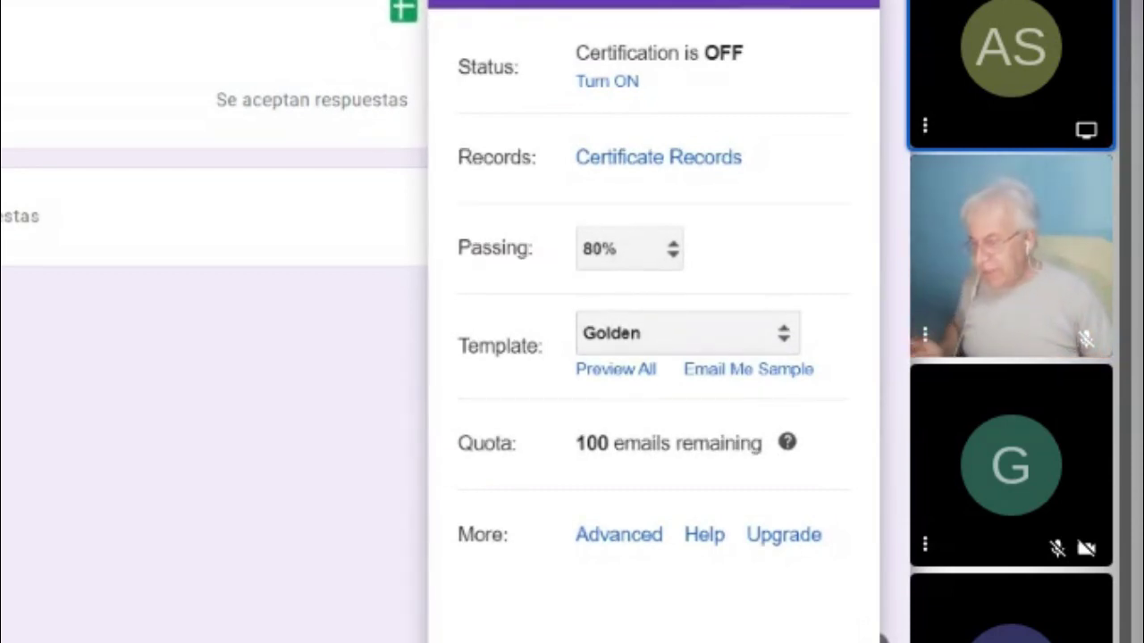
Step: Examine the certificate template choices in Certify'em and preview all the template designs, keeping the Golden template
{"action": "left_click", "coordinate": [663, 335]}
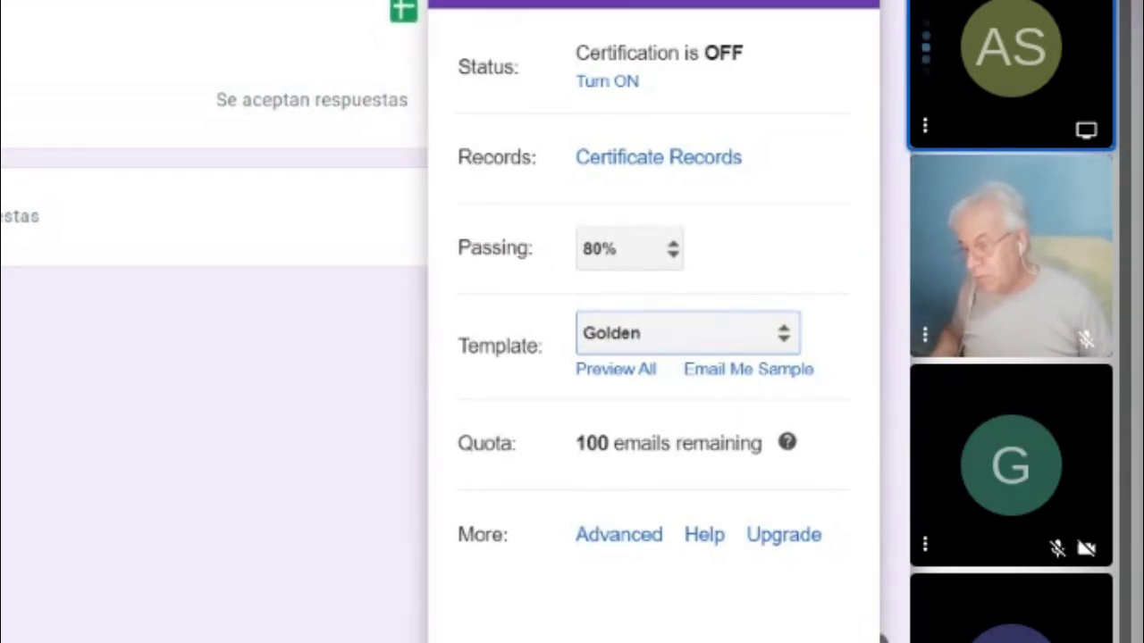
{"action": "left_click", "coordinate": [68, 482]}
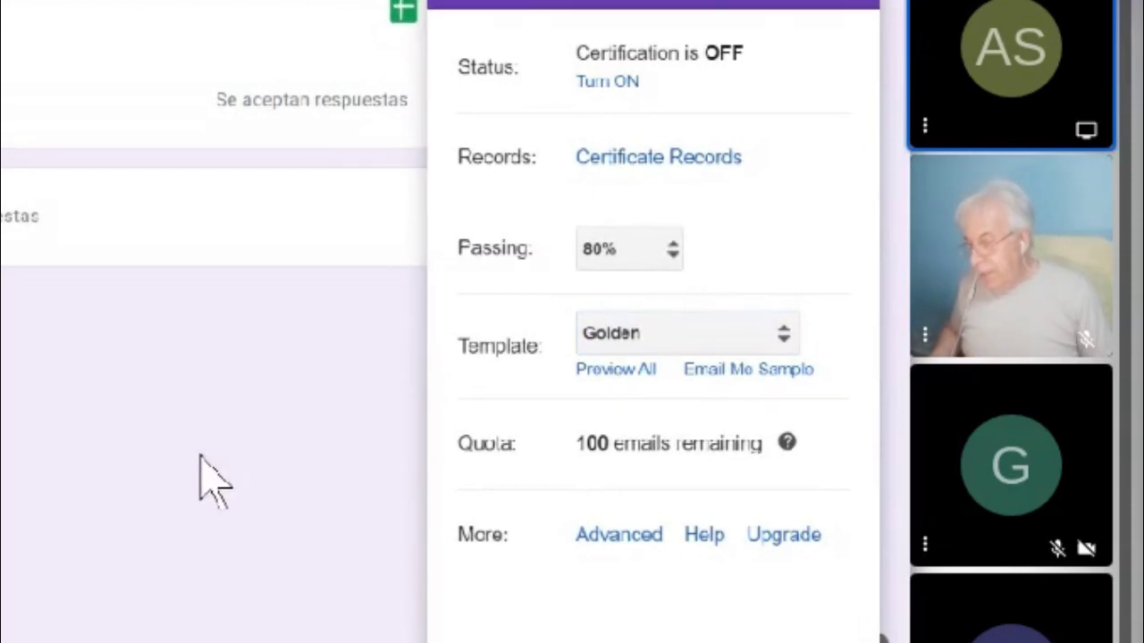
{"action": "left_click", "coordinate": [599, 374]}
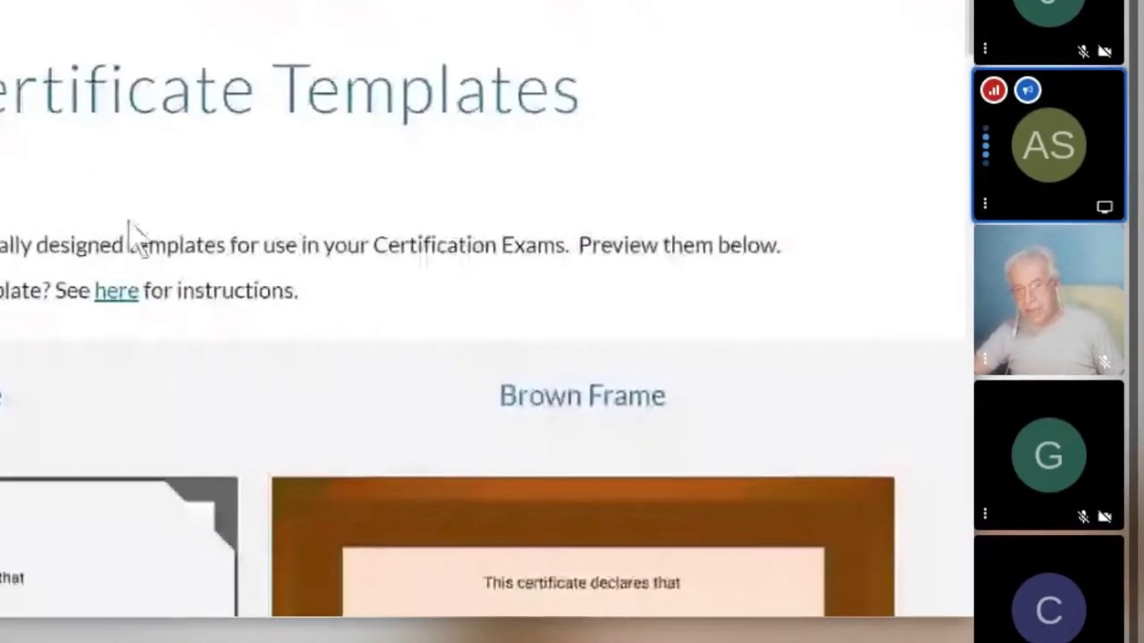
{"action": "scroll", "coordinate": [134, 268], "scroll_direction": "down", "scroll_amount": 5}
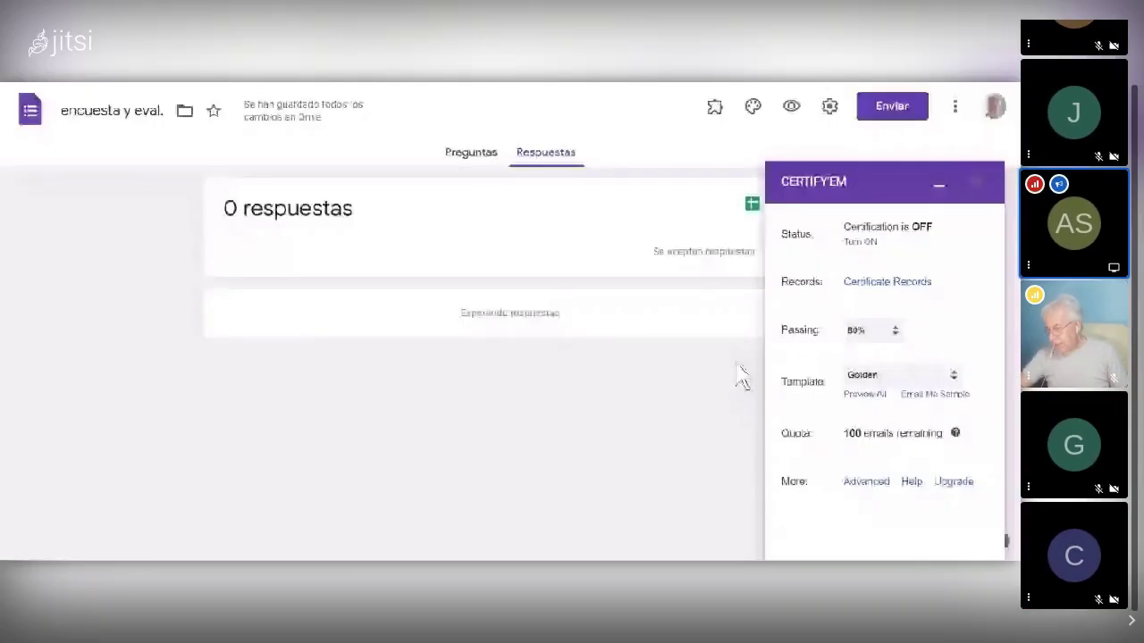